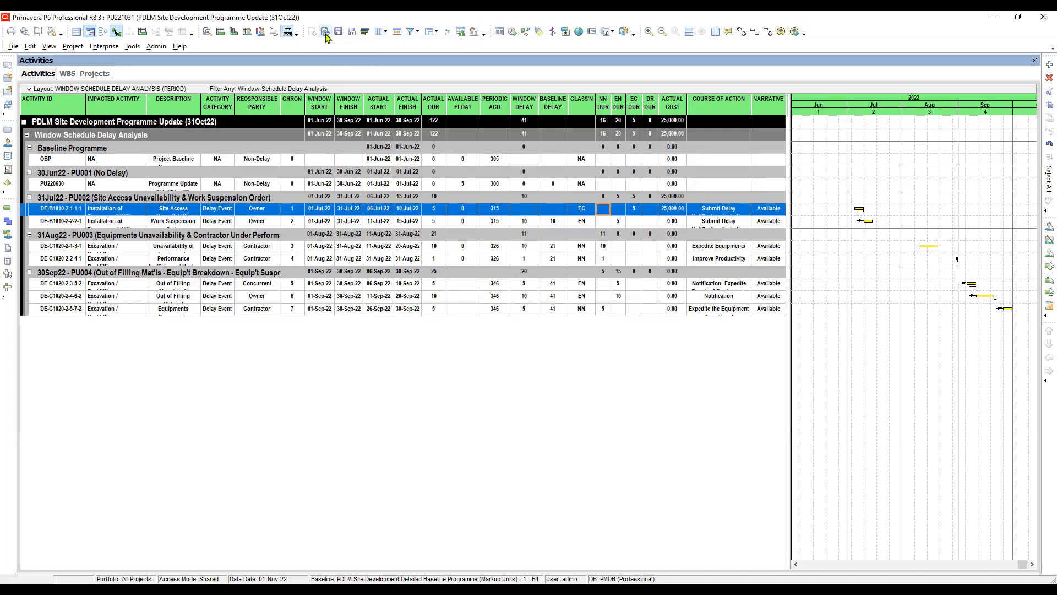
- Apply the saved WINDOW SCHEDULE DELAY ANALYSIS (CAUSES) layout to the activities view and close the layout list
left_click(326, 35)
left_click(548, 365)
left_click(623, 278)
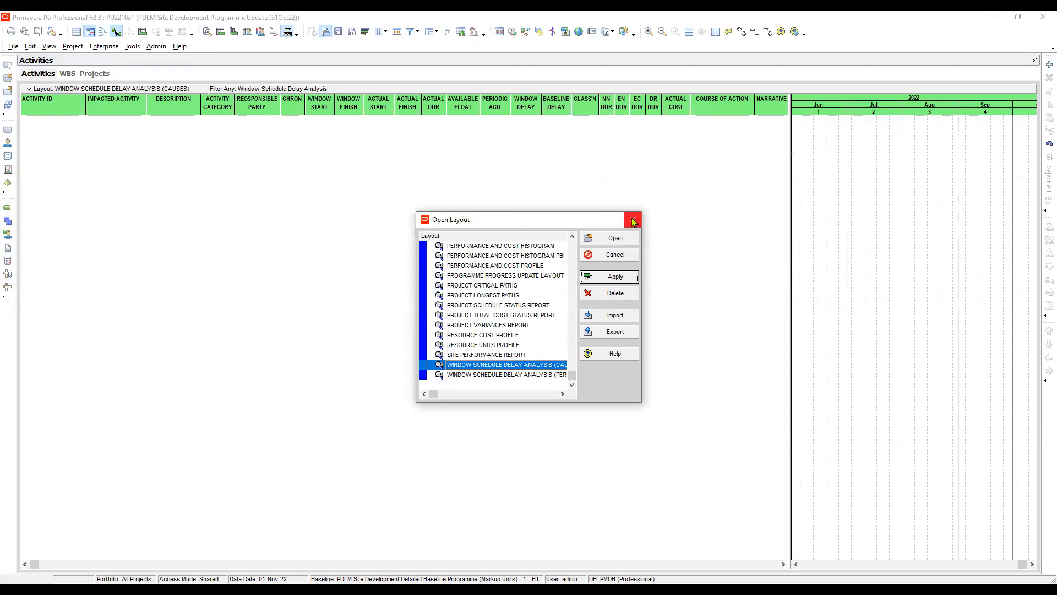
left_click(633, 221)
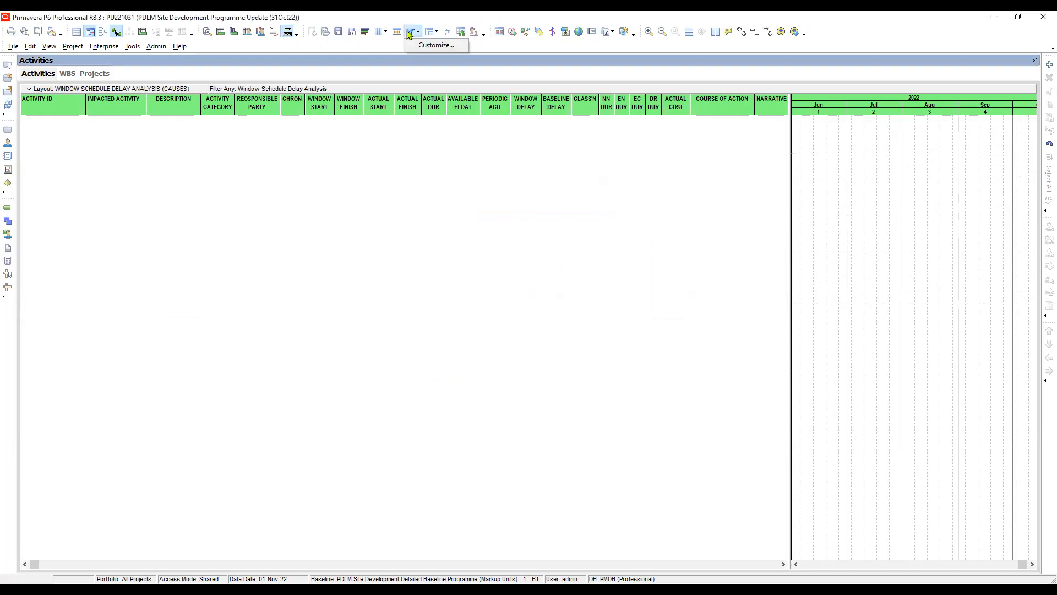
- Modify the Window Schedule Delay Analysis filter so WBS is under PU221031.WSDA, and apply it to the activities
left_click(410, 32)
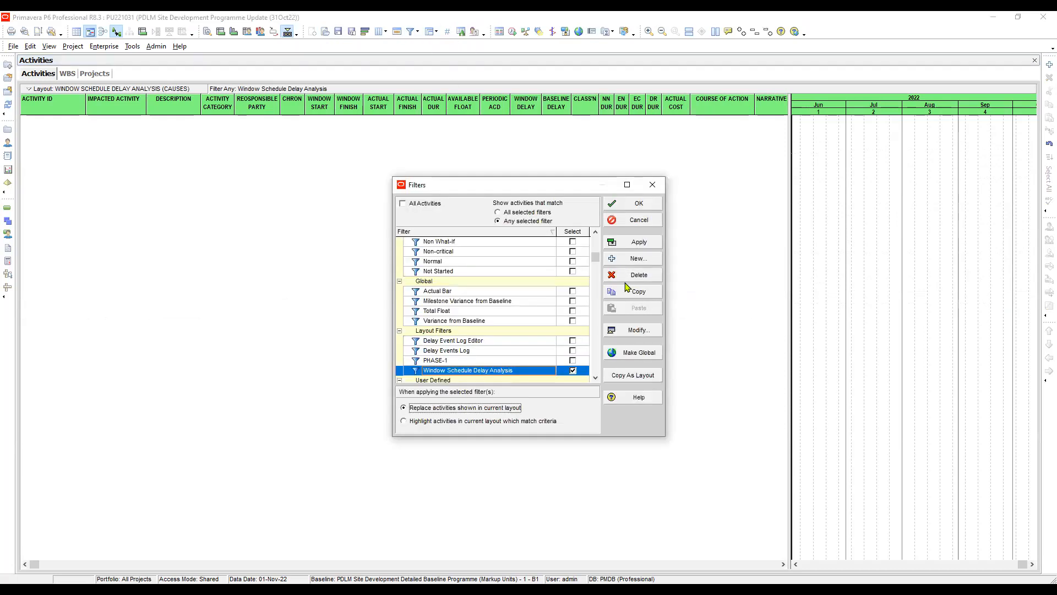
left_click(635, 331)
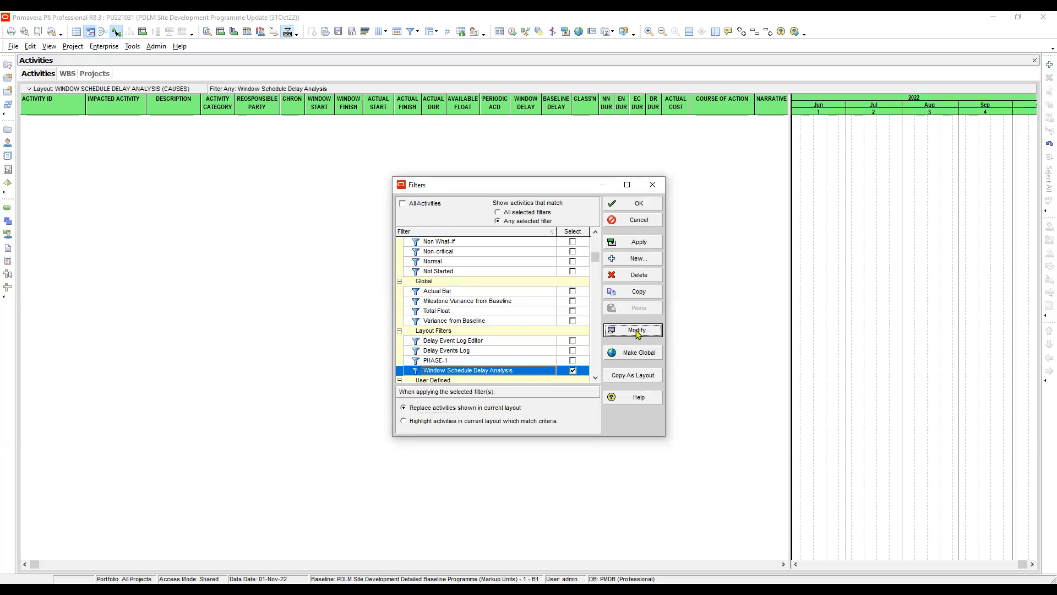
left_click(585, 278)
left_click(584, 278)
left_click(585, 278)
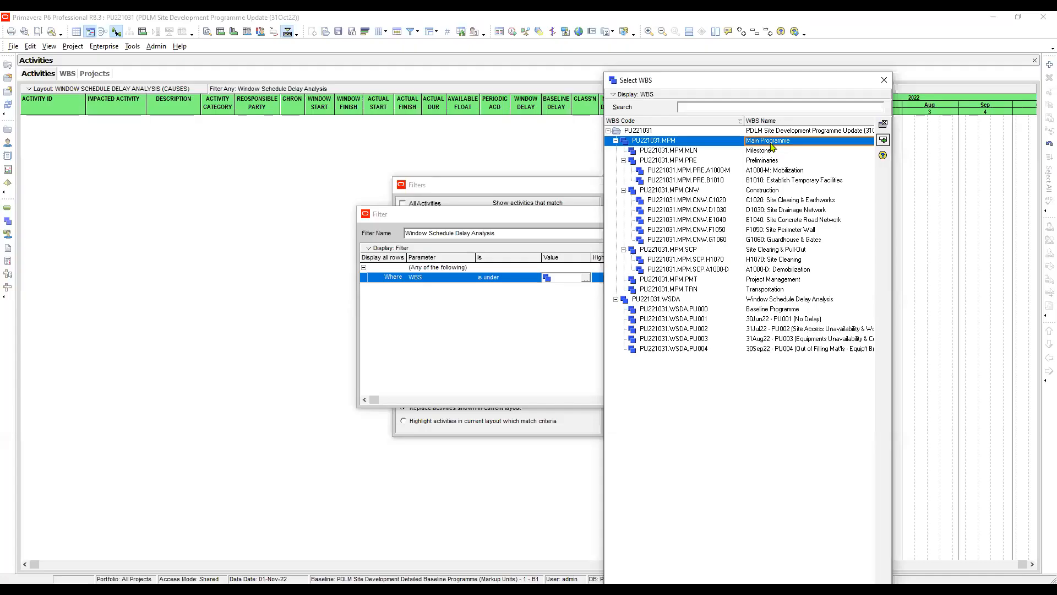
left_click(671, 303)
left_click(779, 303)
double_click(779, 304)
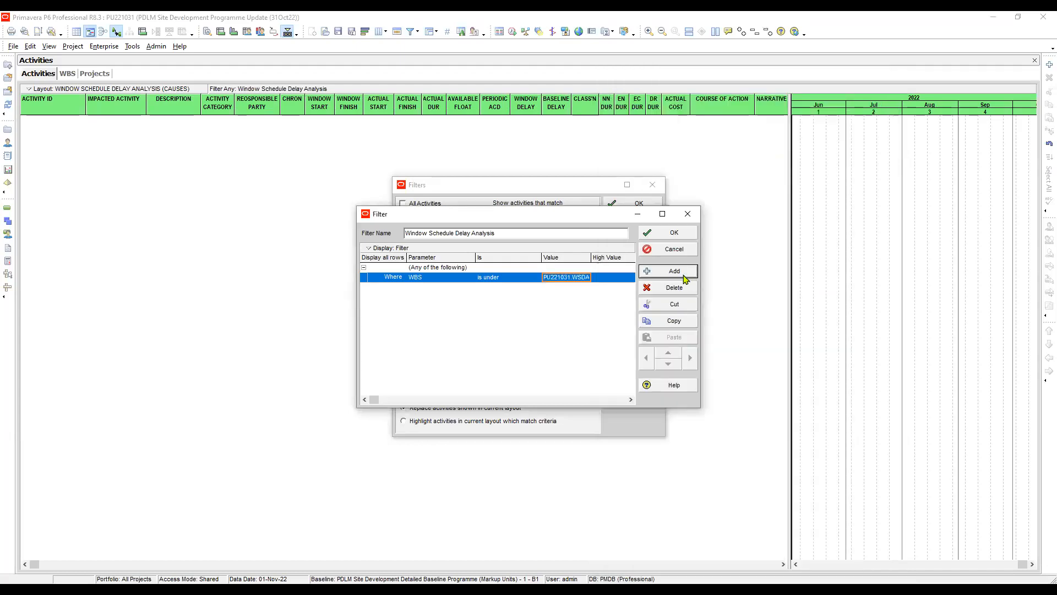
left_click(674, 231)
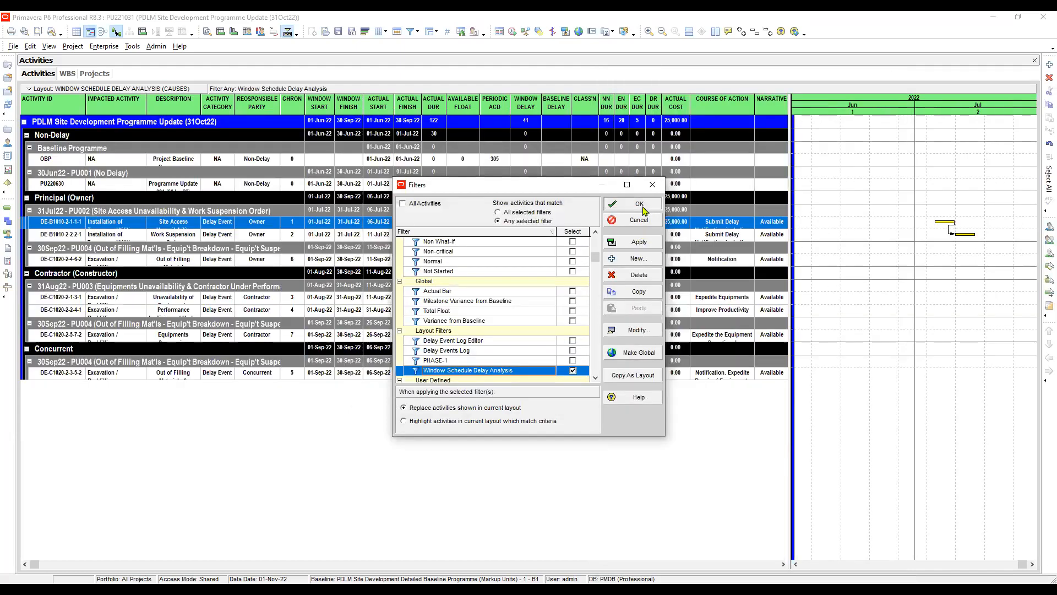
left_click(642, 208)
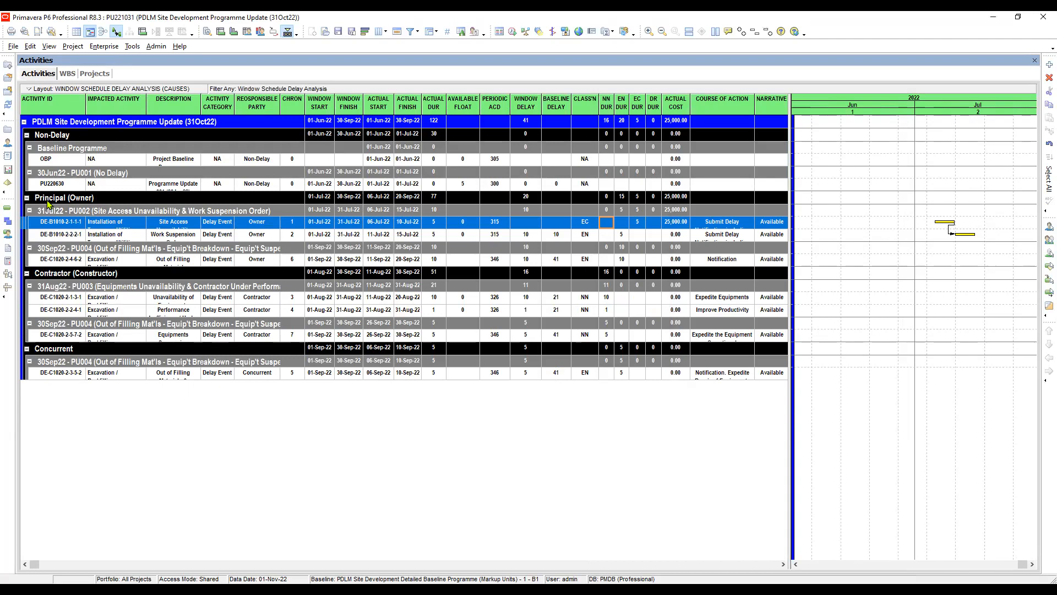
- Open the Group and Sort settings and widen the Group By column to show the full grouping names
left_click(434, 33)
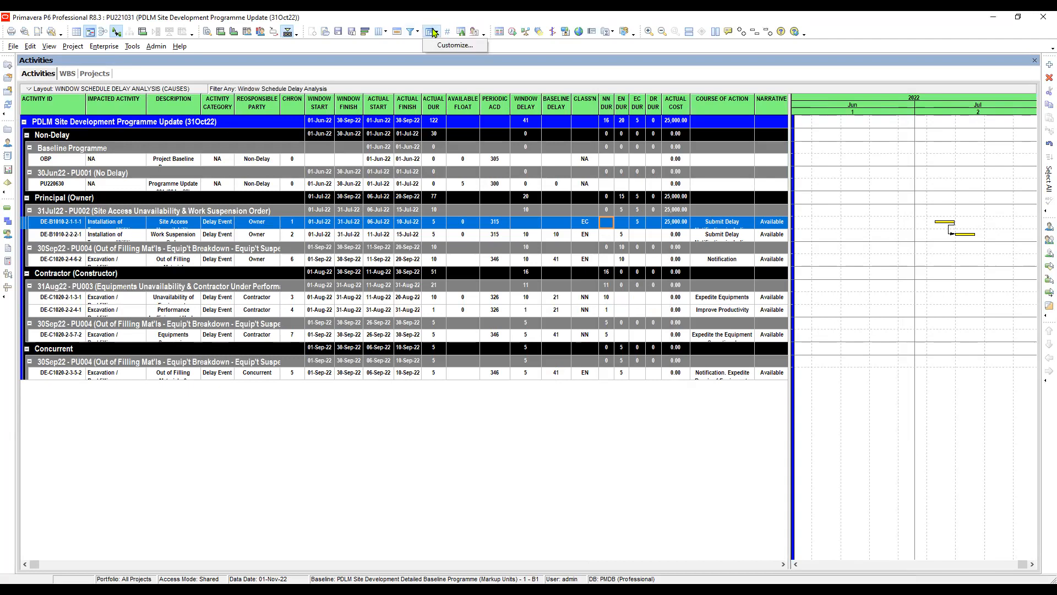
left_click(434, 48)
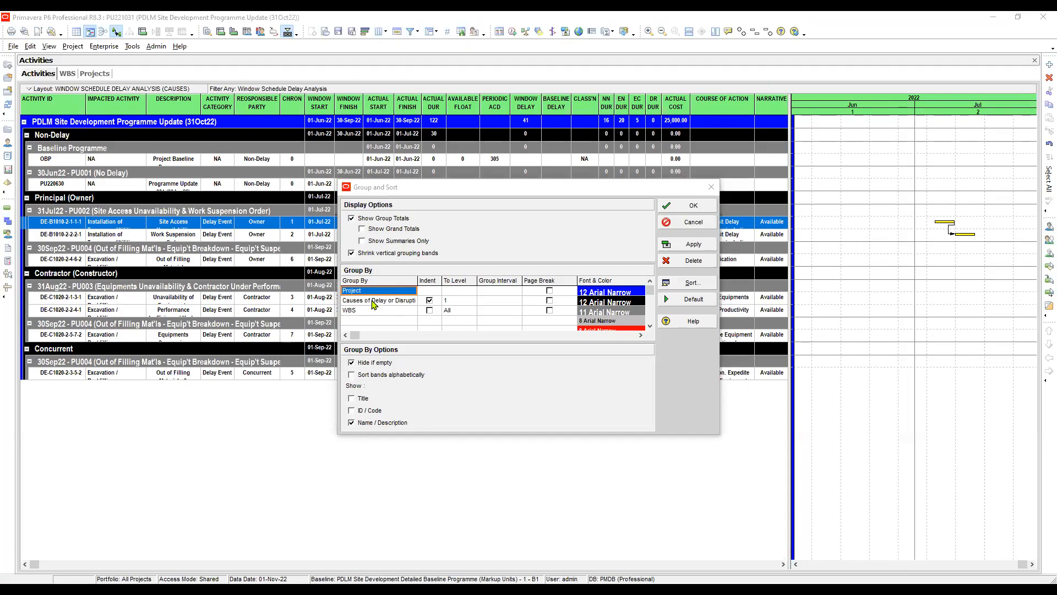
left_click(366, 291)
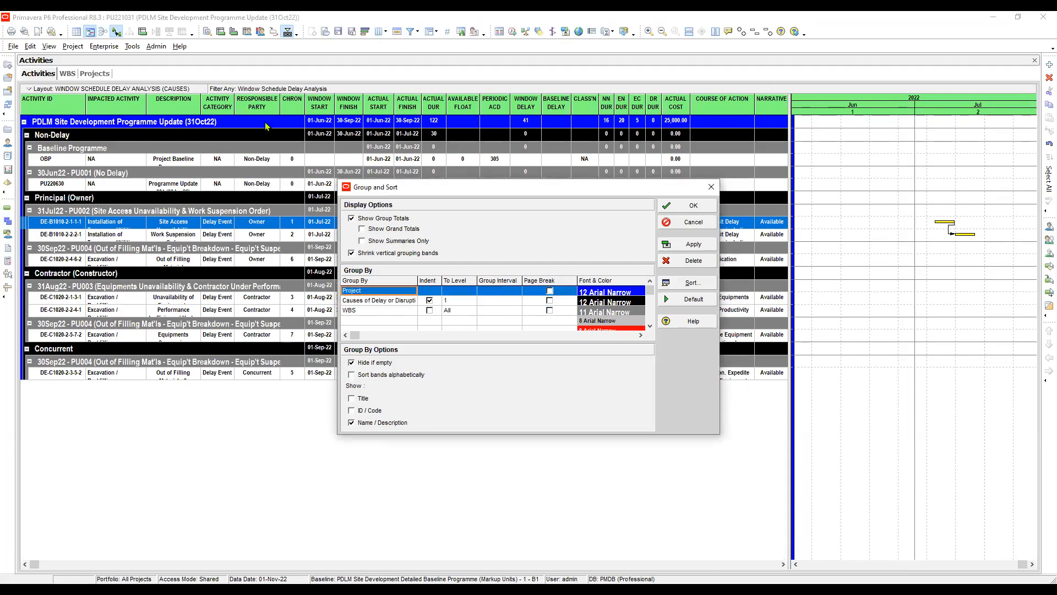
left_click(380, 299)
left_click(379, 293)
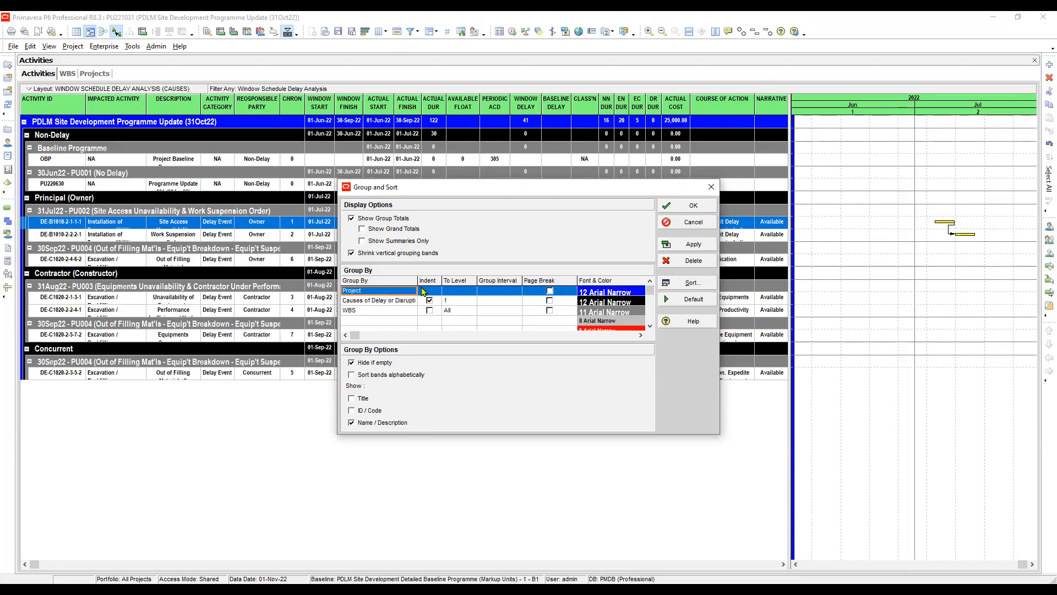
left_click(382, 303)
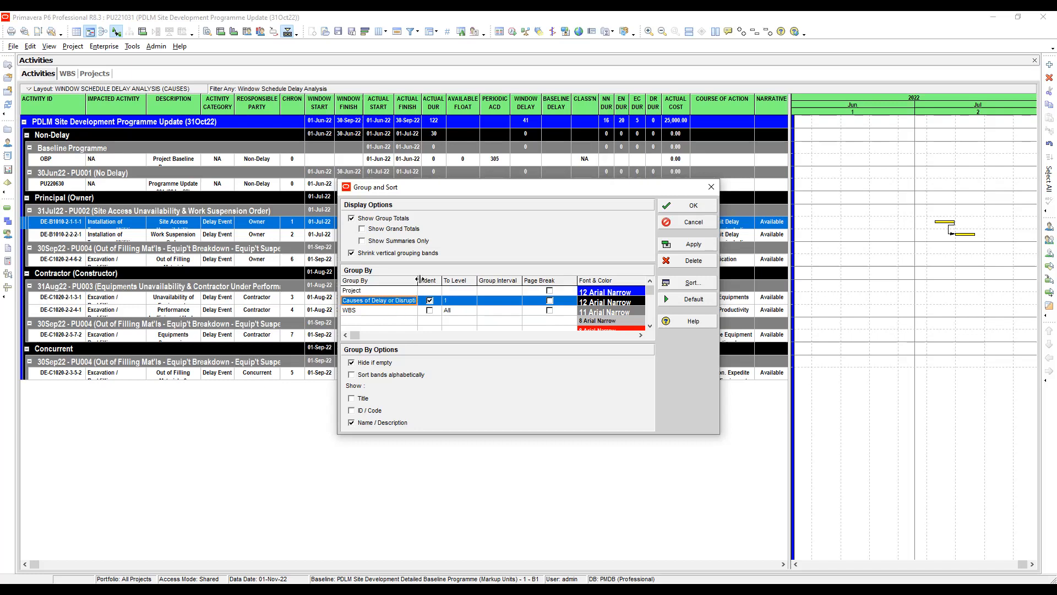
left_click_drag(419, 280, 450, 277)
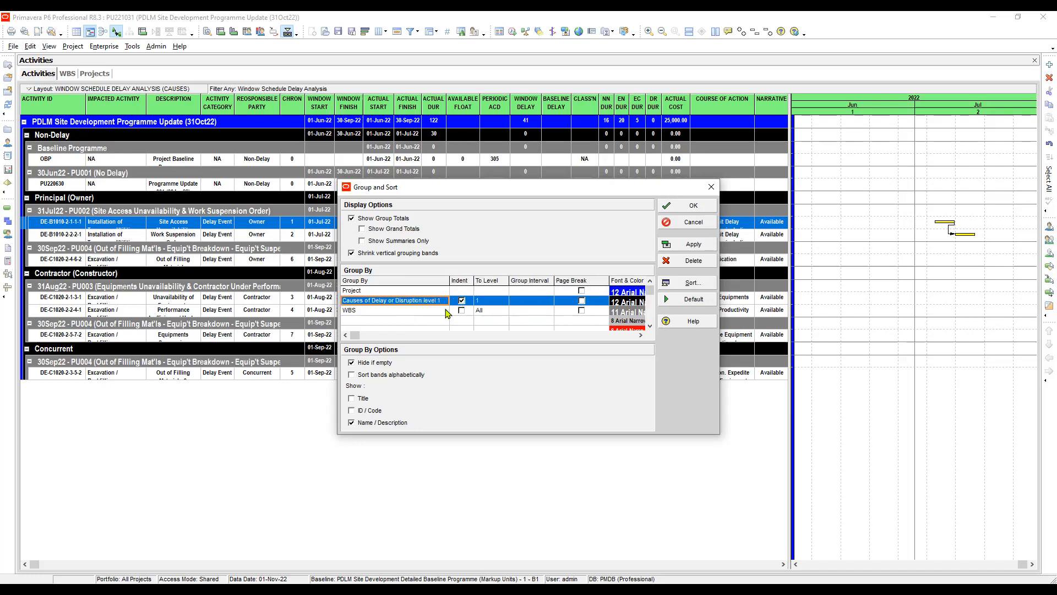
- Set the grouping level between Project and WBS to Causes of Delay or Disruption
left_click(416, 292)
left_click(415, 302)
left_click(415, 302)
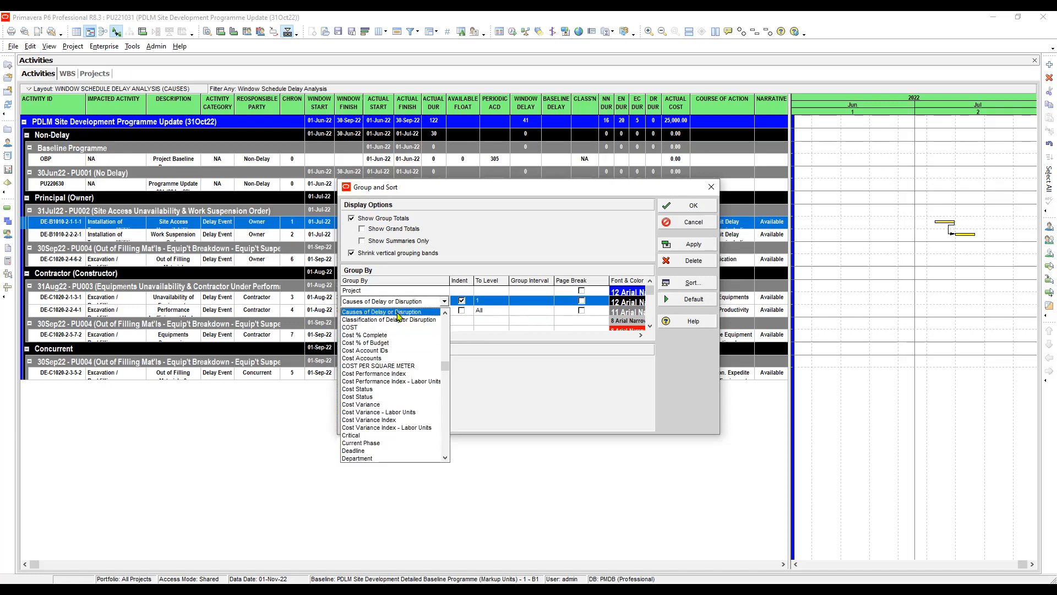
left_click(399, 312)
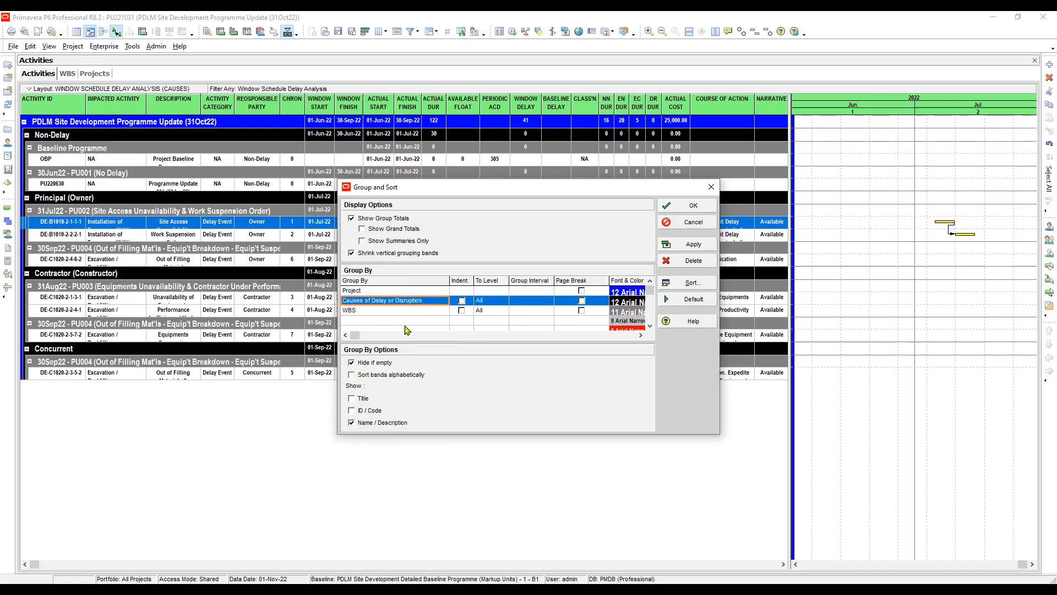
left_click(391, 311)
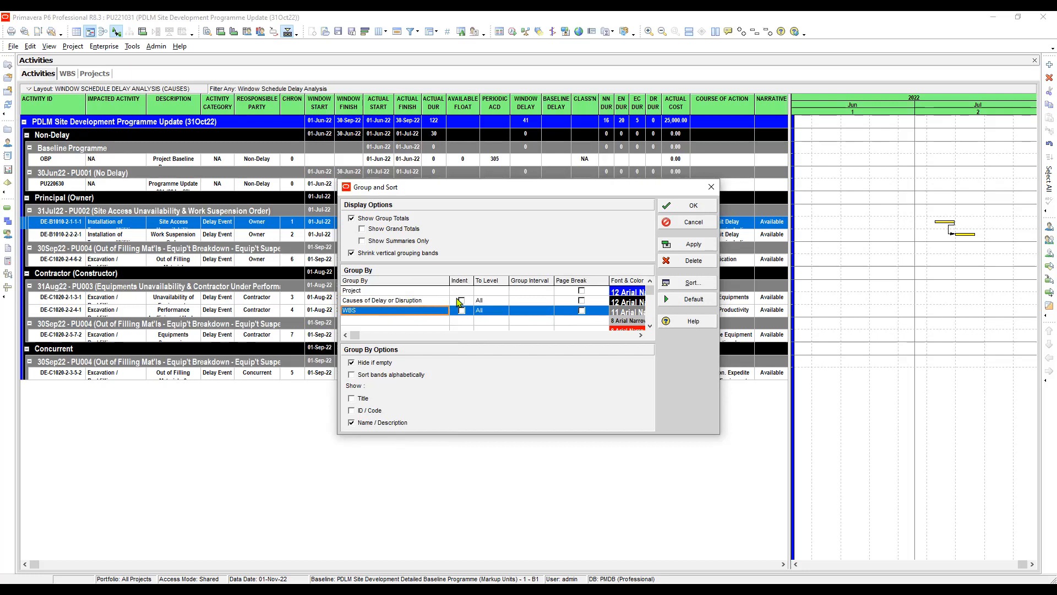
left_click(409, 301)
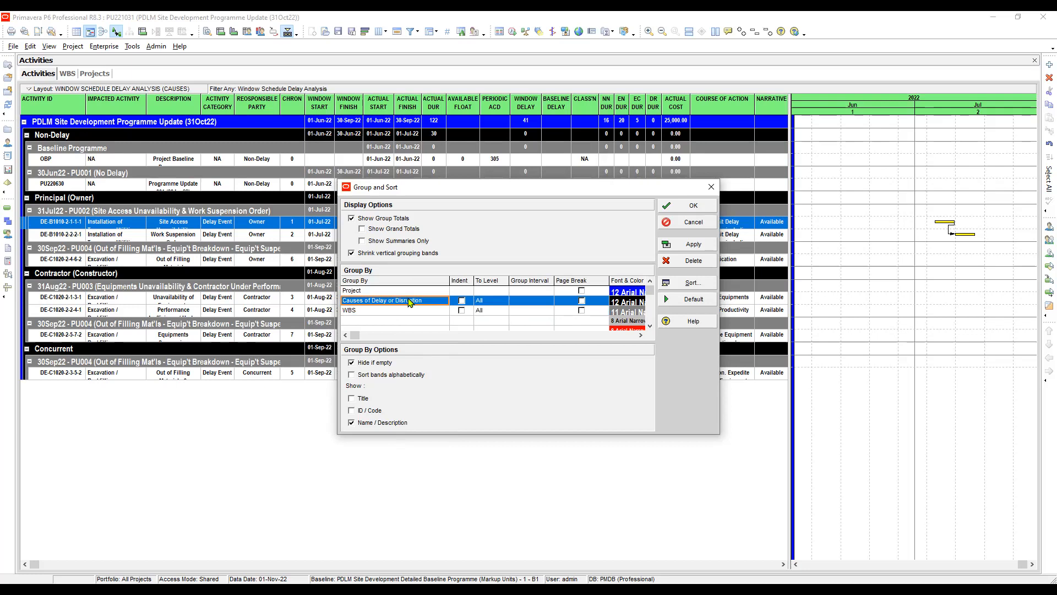
- Enable Indent for the Causes of Delay or Disruption grouping, set its To Level to 1, and apply the grouping
left_click(463, 303)
left_click(463, 303)
left_click(492, 304)
left_click(492, 304)
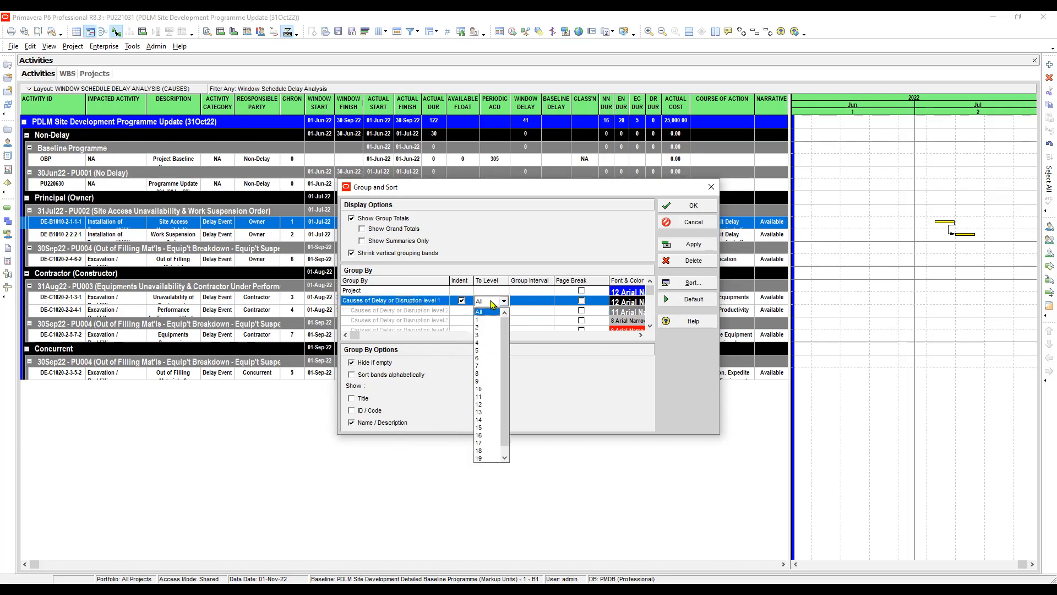
left_click(478, 319)
left_click(423, 312)
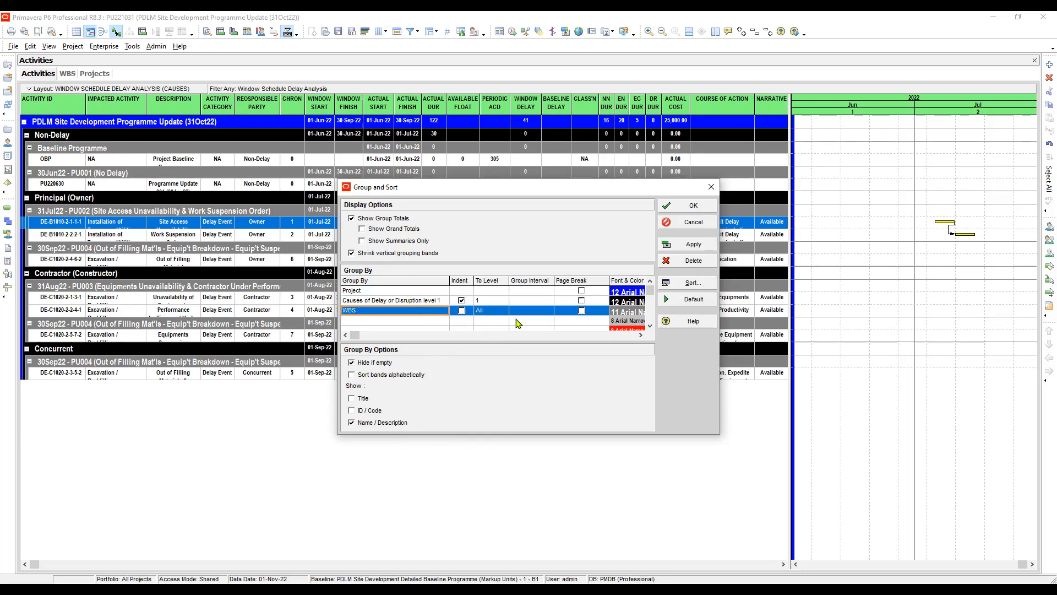
left_click(701, 248)
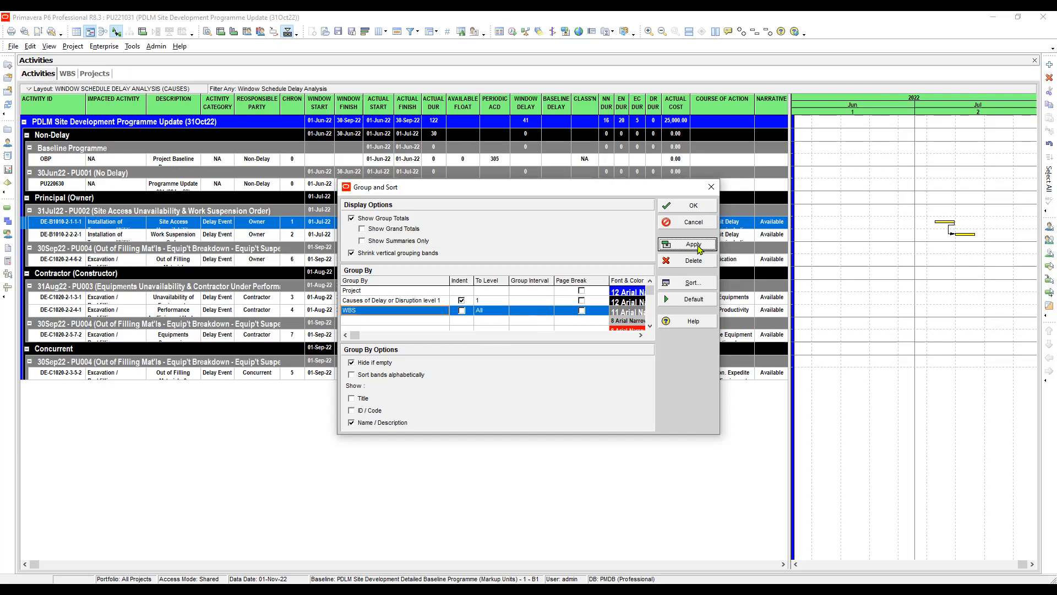
left_click(695, 208)
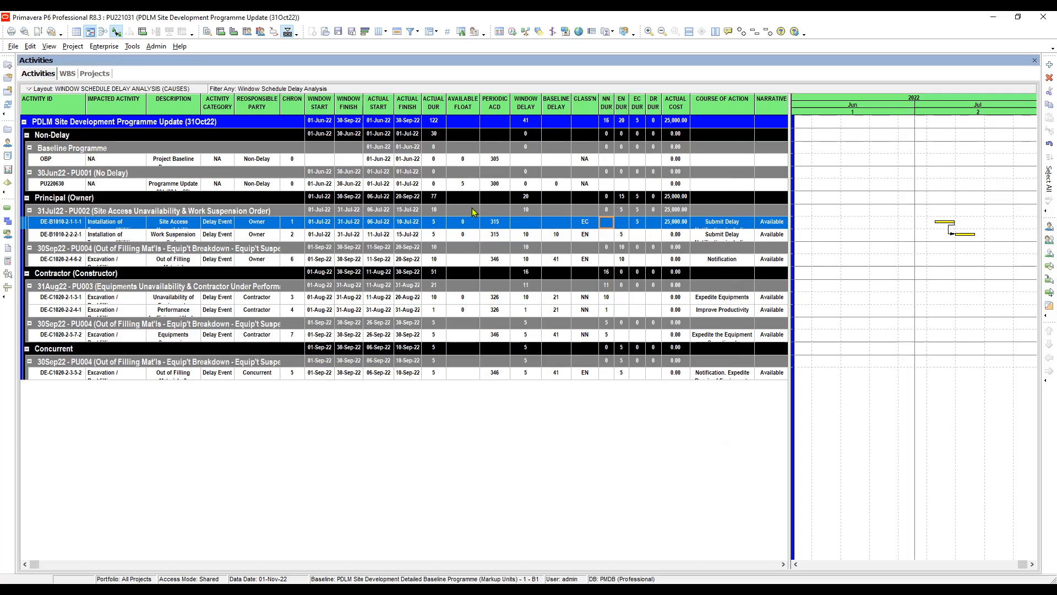
- Examine the actual duration, NN DUR and EN DUR totals across the project, Owner, Contractor and Concurrent groups
left_click(434, 211)
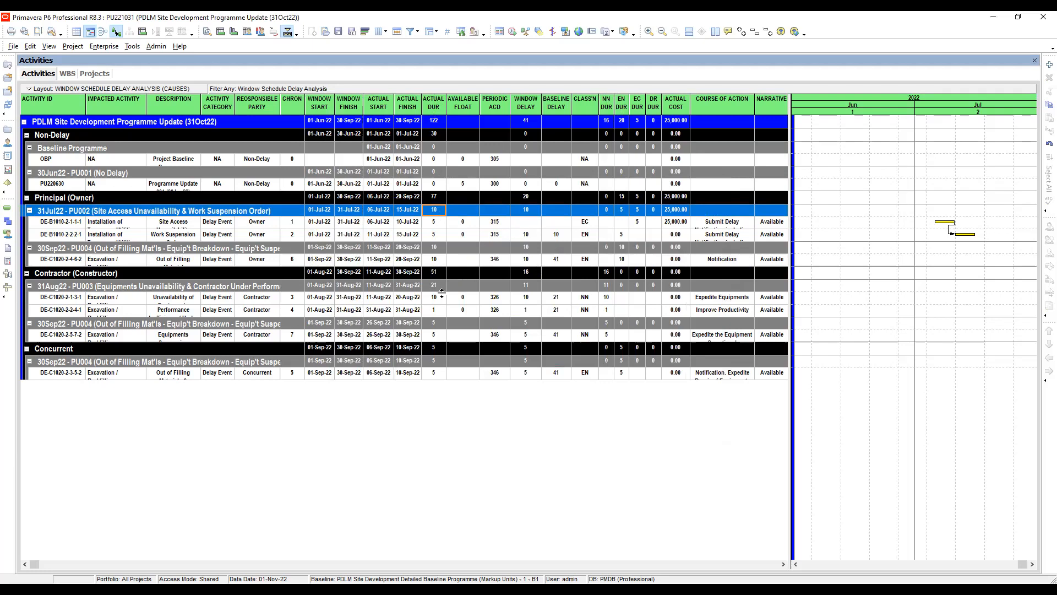
left_click(434, 275)
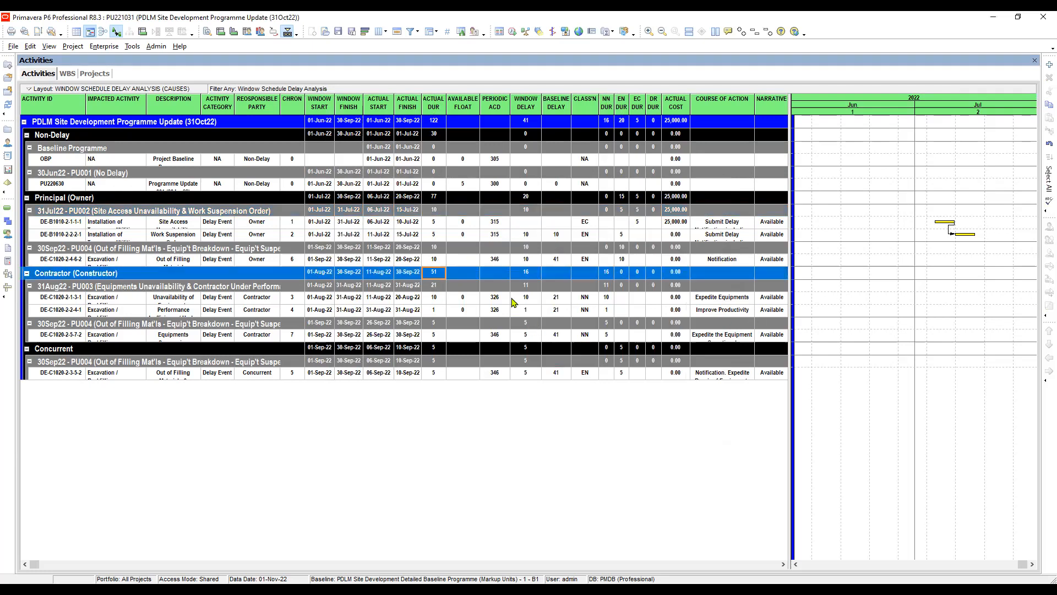
left_click(464, 285)
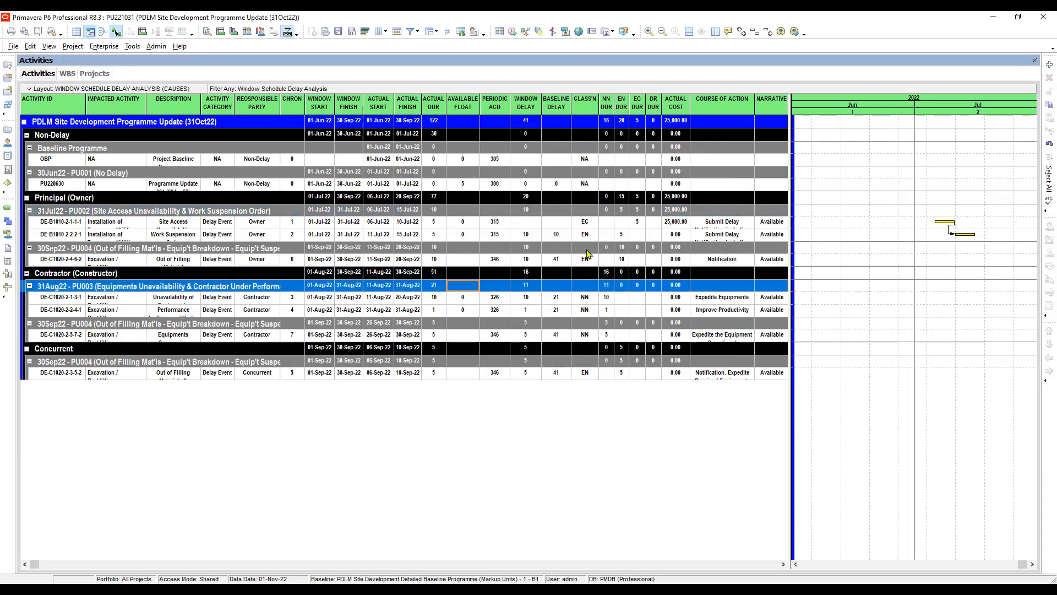
left_click(621, 248)
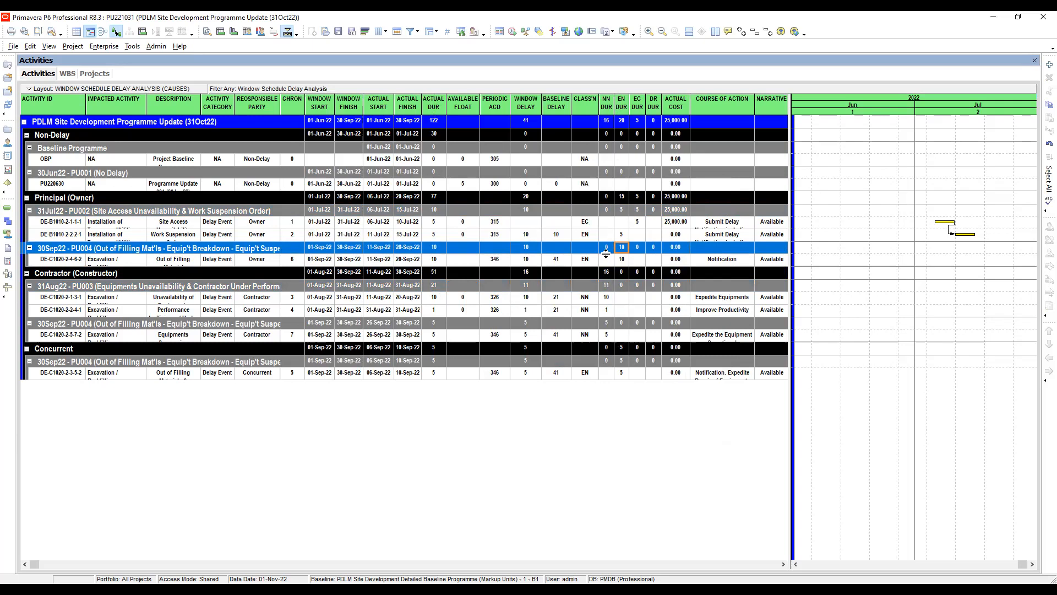
left_click(606, 121)
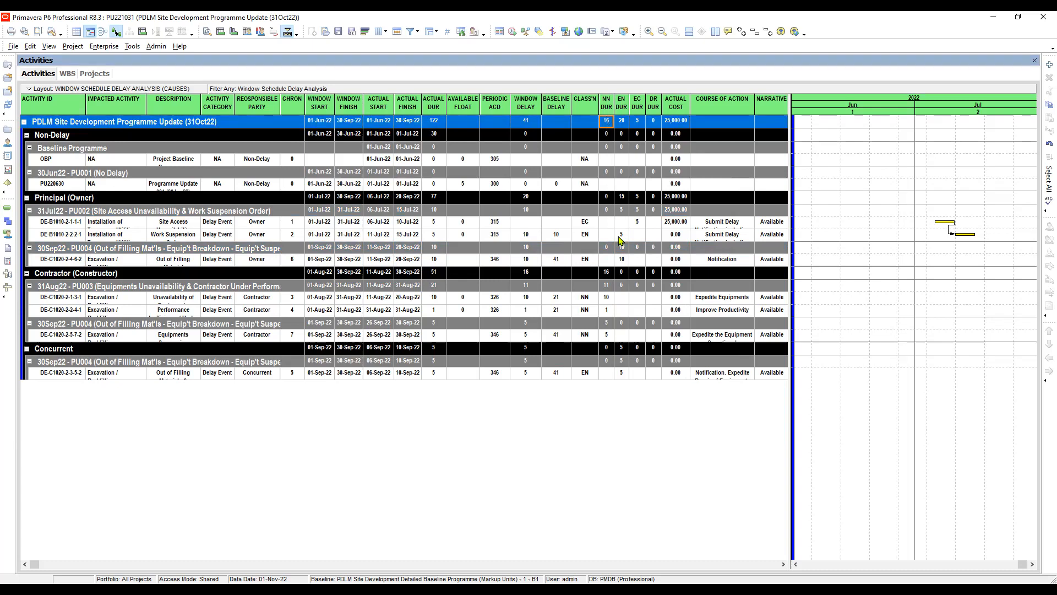
left_click(606, 273)
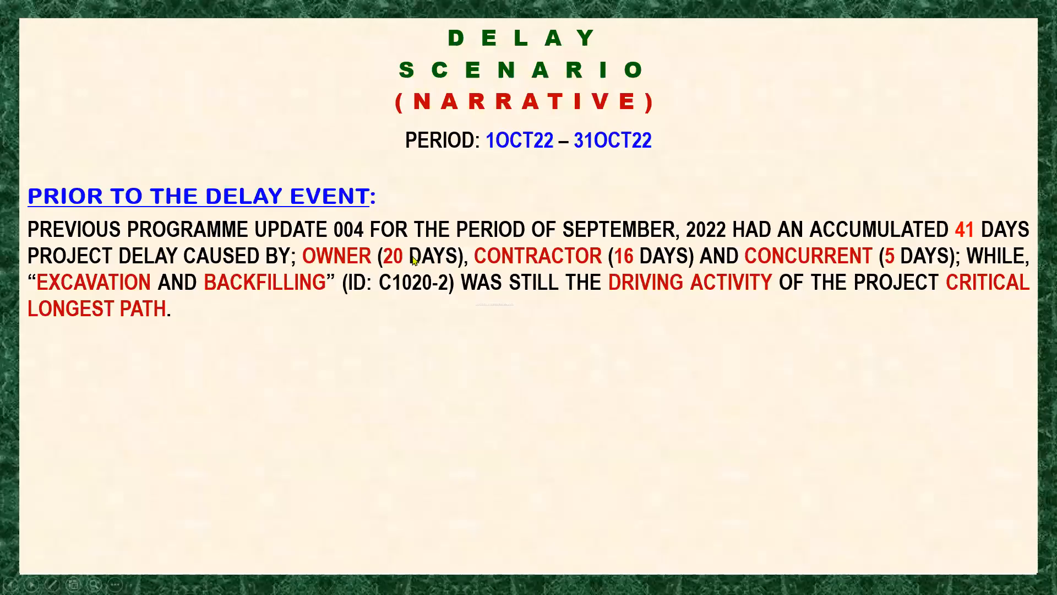
left_click(391, 258)
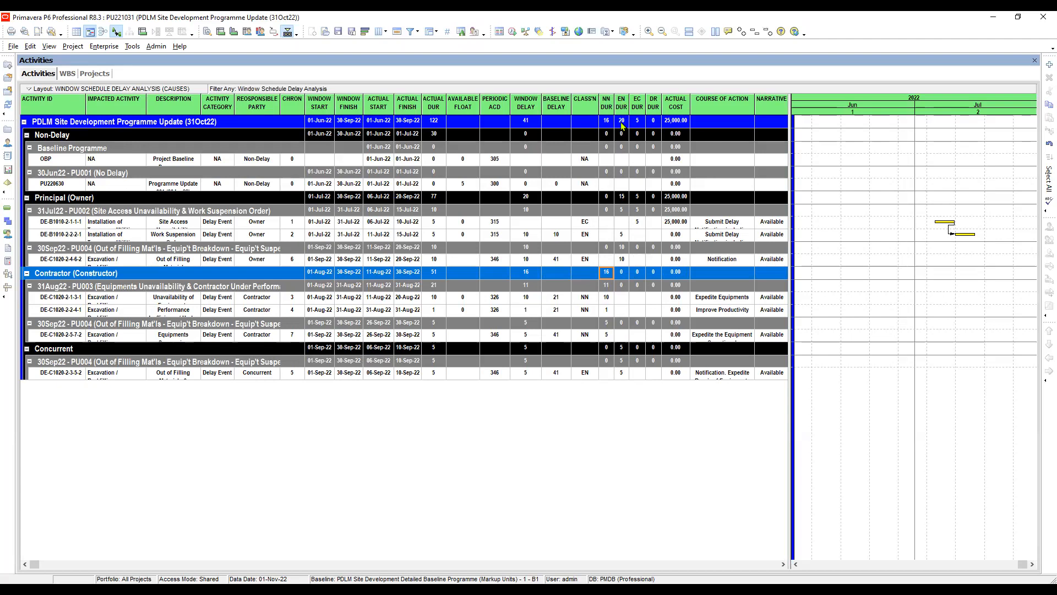
left_click(622, 198)
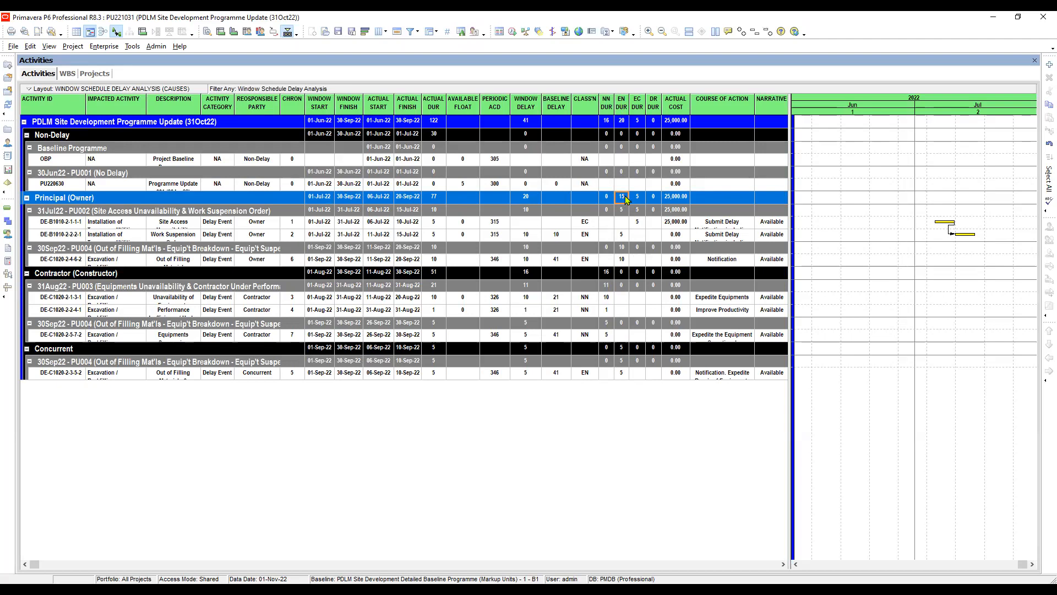
left_click(622, 349)
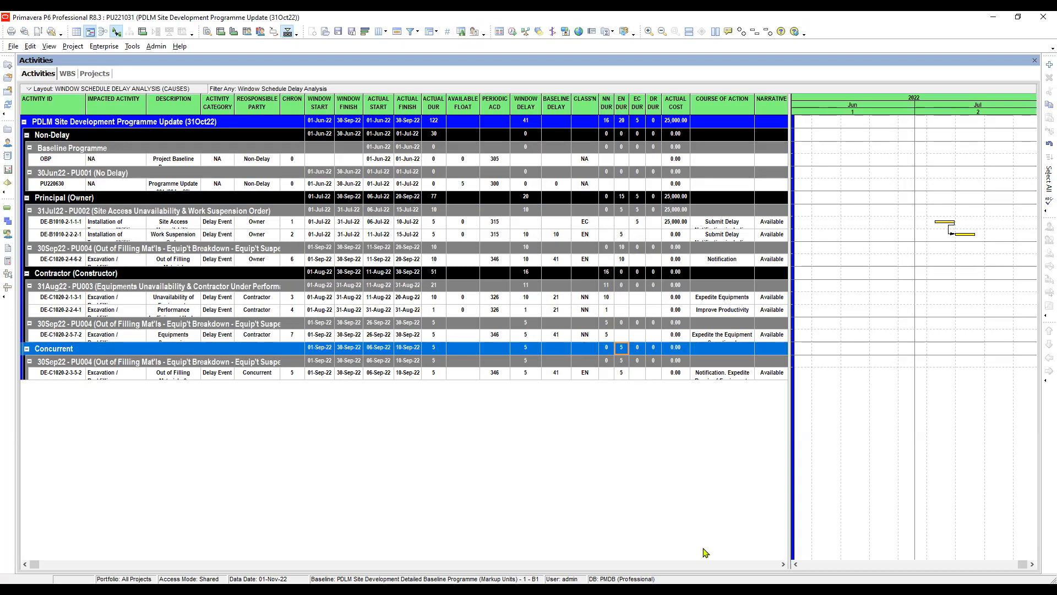
- Consult the Delay Scenario narrative slide, return to Primavera P6, and check the Concurrent group's EN DUR and the Owner group's EN and EC durations
key("alt+Tab")
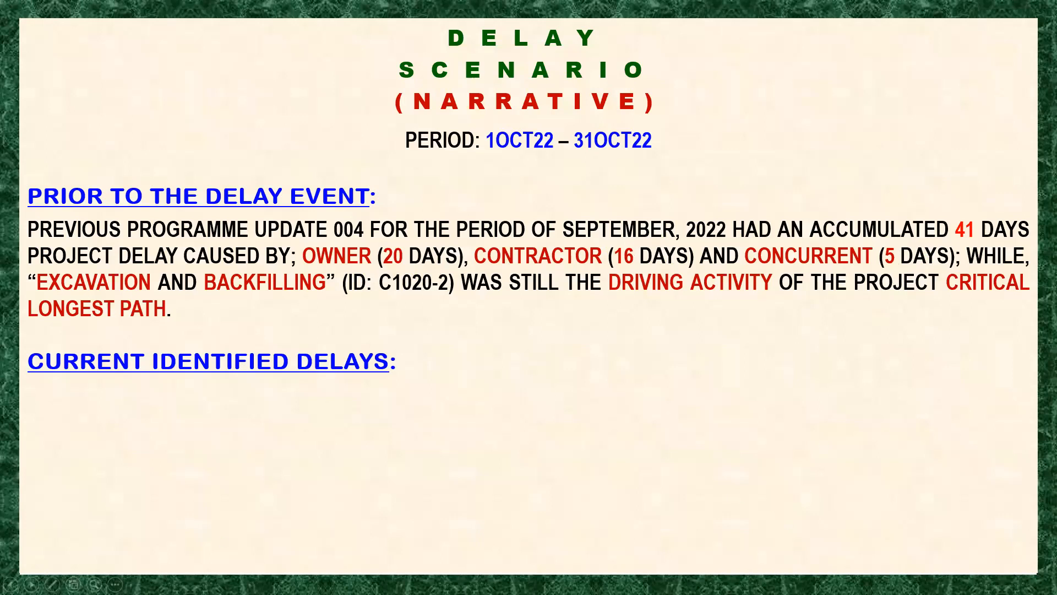
key("alt+Tab")
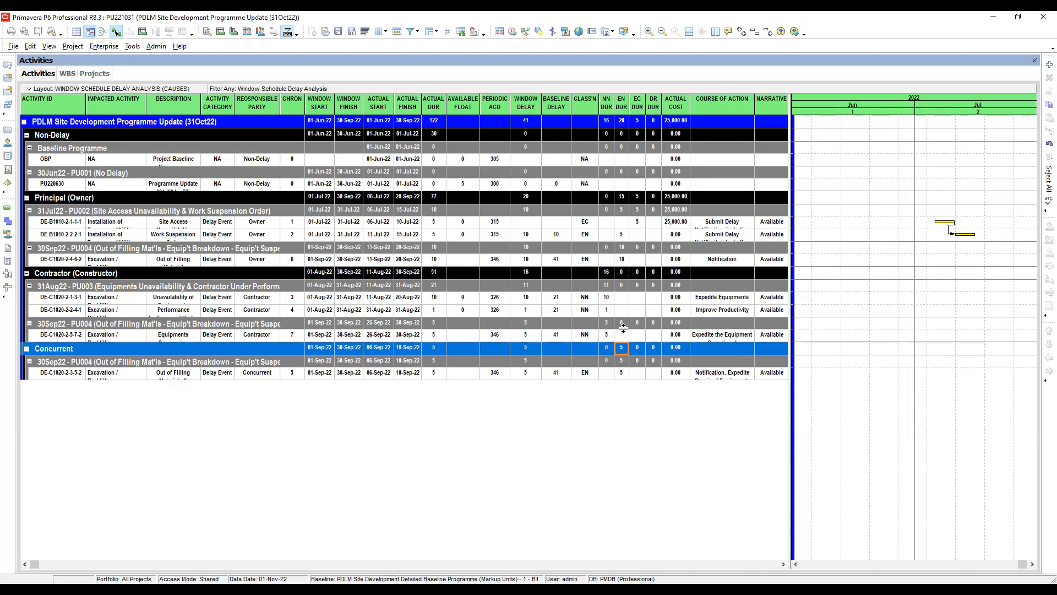
left_click(621, 299)
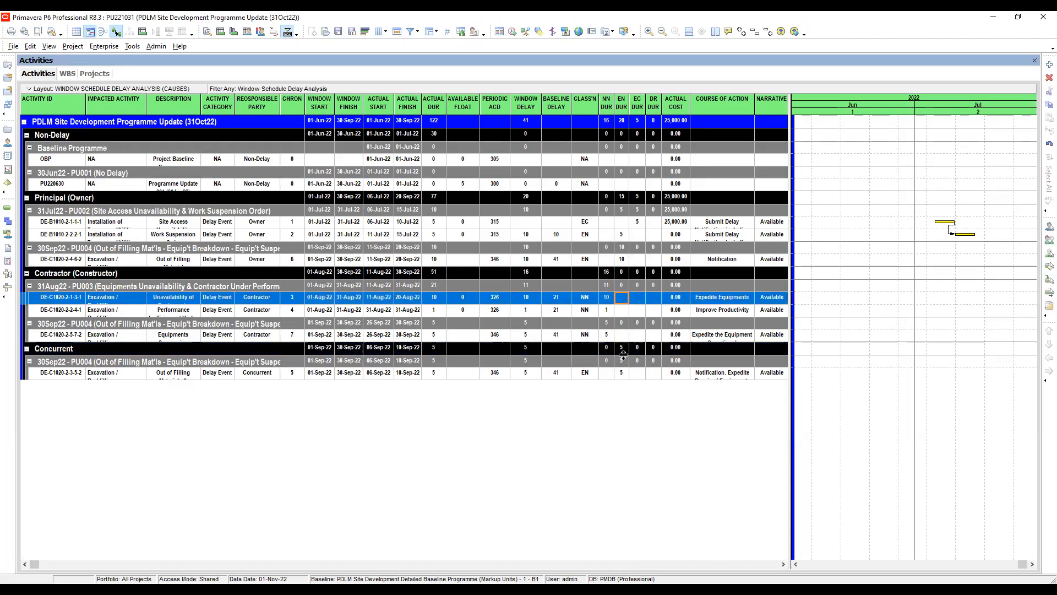
left_click(621, 348)
left_click(622, 197)
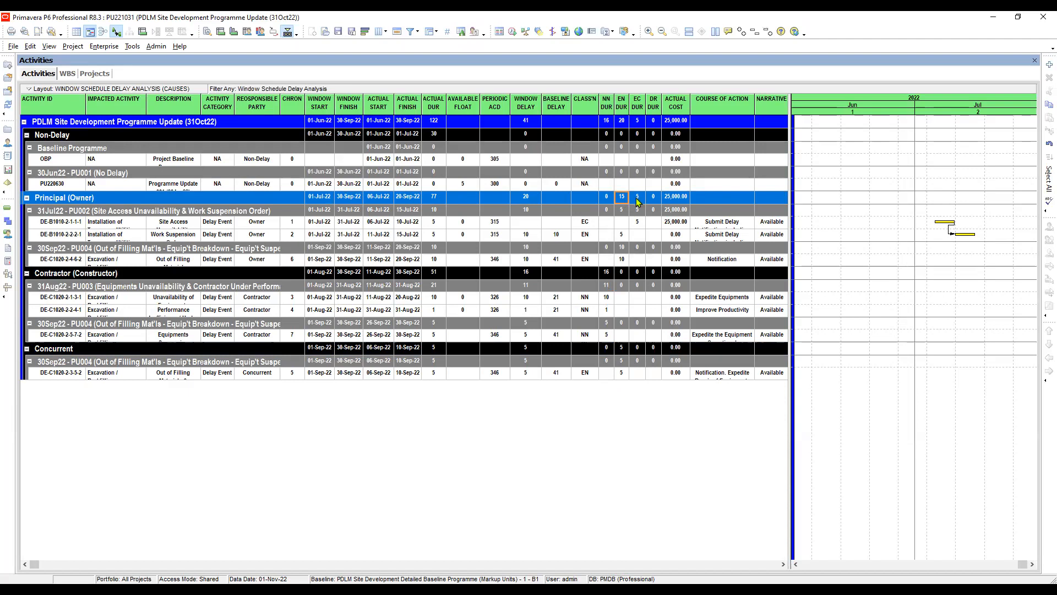
left_click(639, 200)
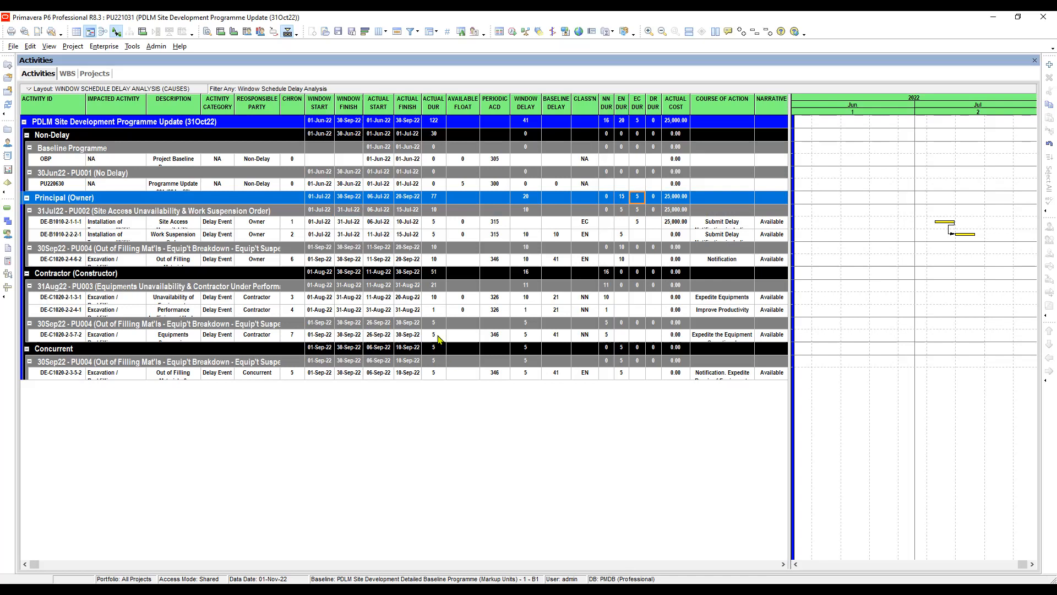
- Check the baseline delay of the Owner's activities, and switch to the narrative slide to reveal the current identified delays
left_click(567, 260)
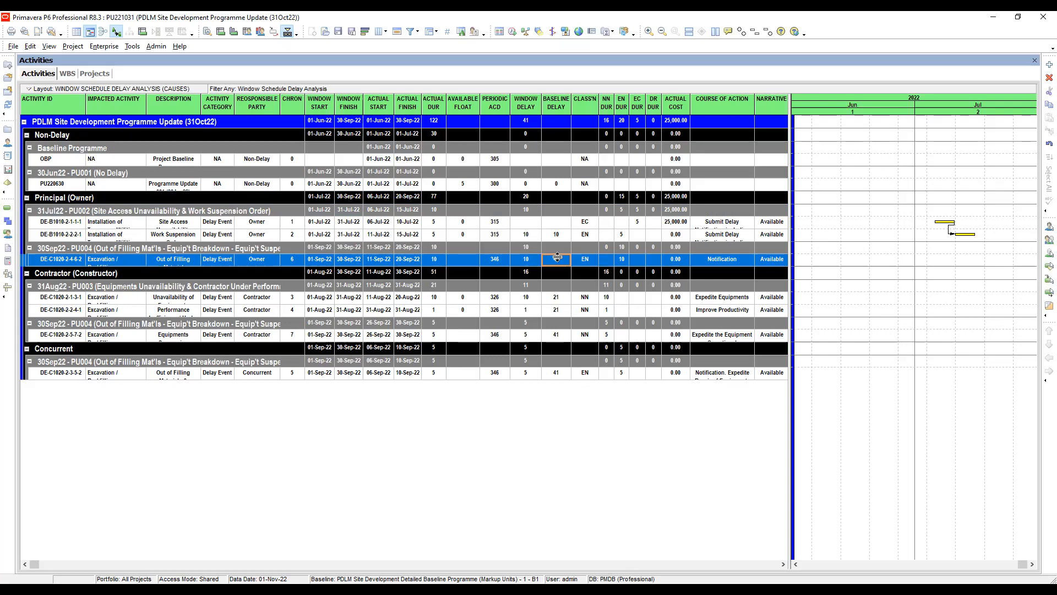
left_click(558, 235)
left_click(559, 264)
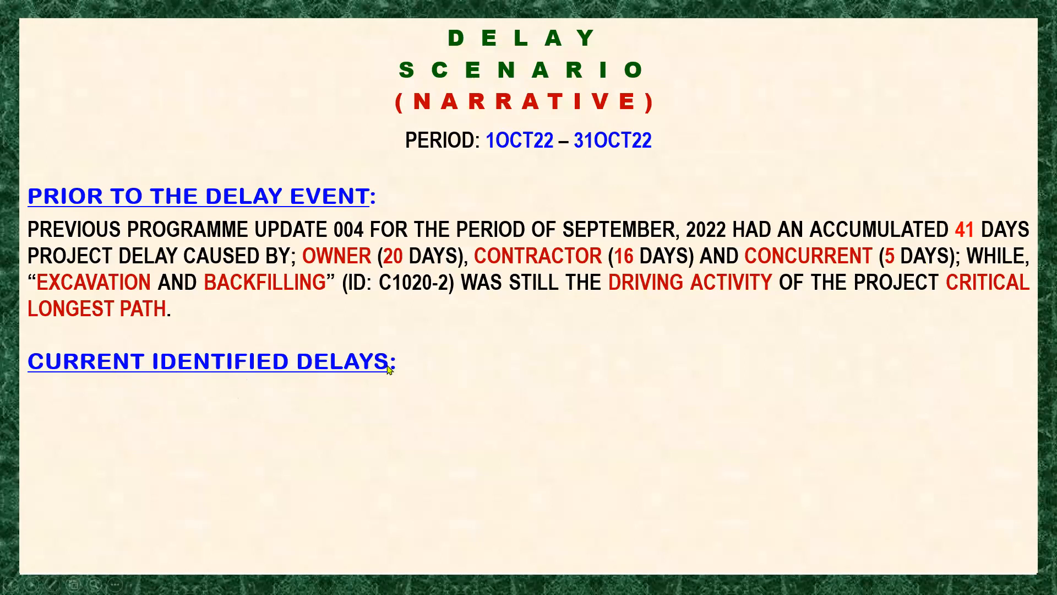
left_click(465, 412)
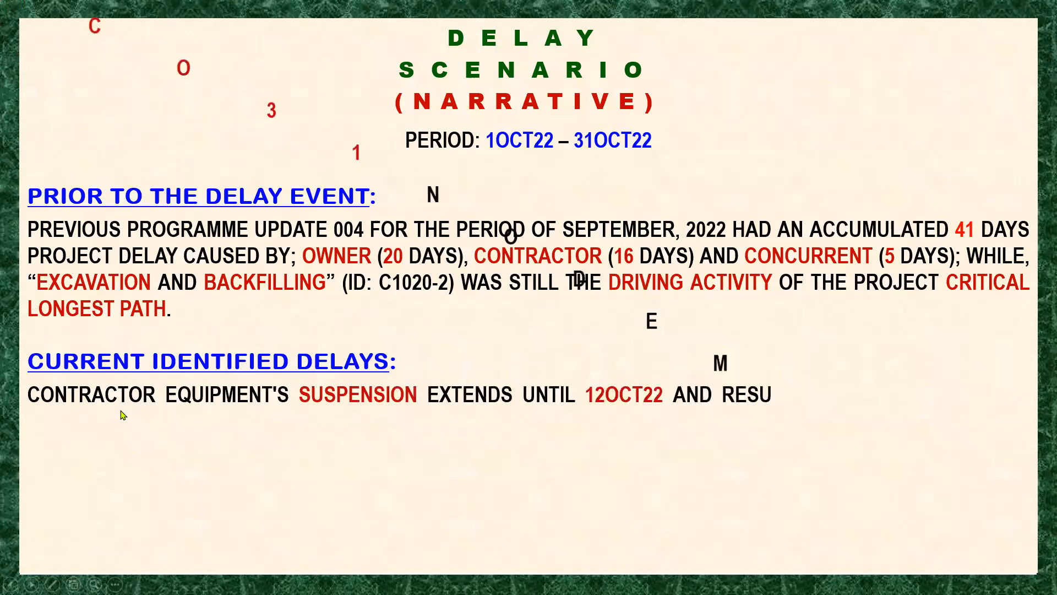
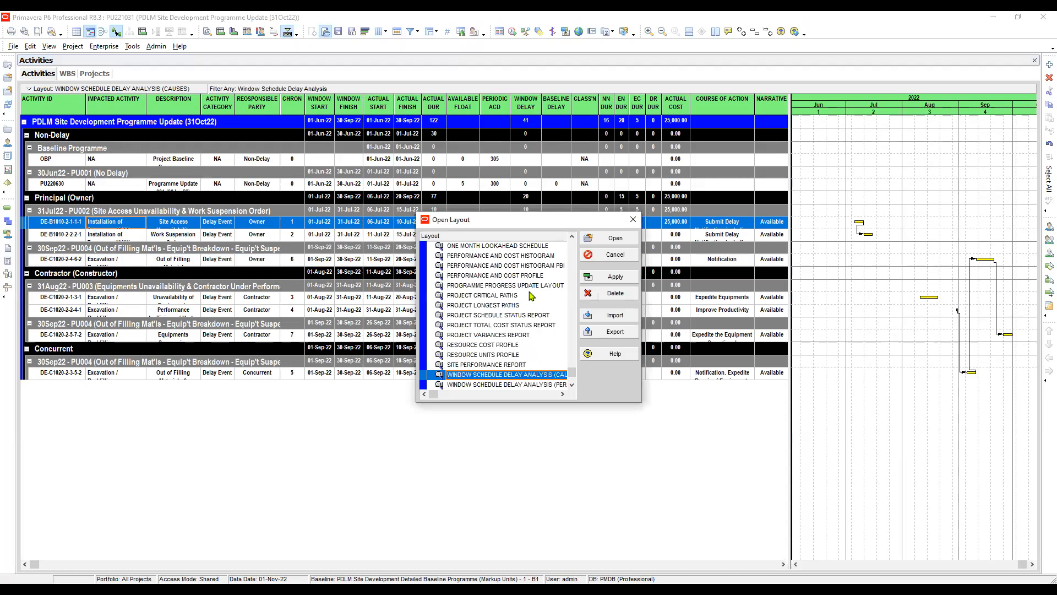
- Apply the DELAY EVENT EDITOR layout and widen the activity table to show the columns through Periodic ACD
scroll(526, 289, "up", 3)
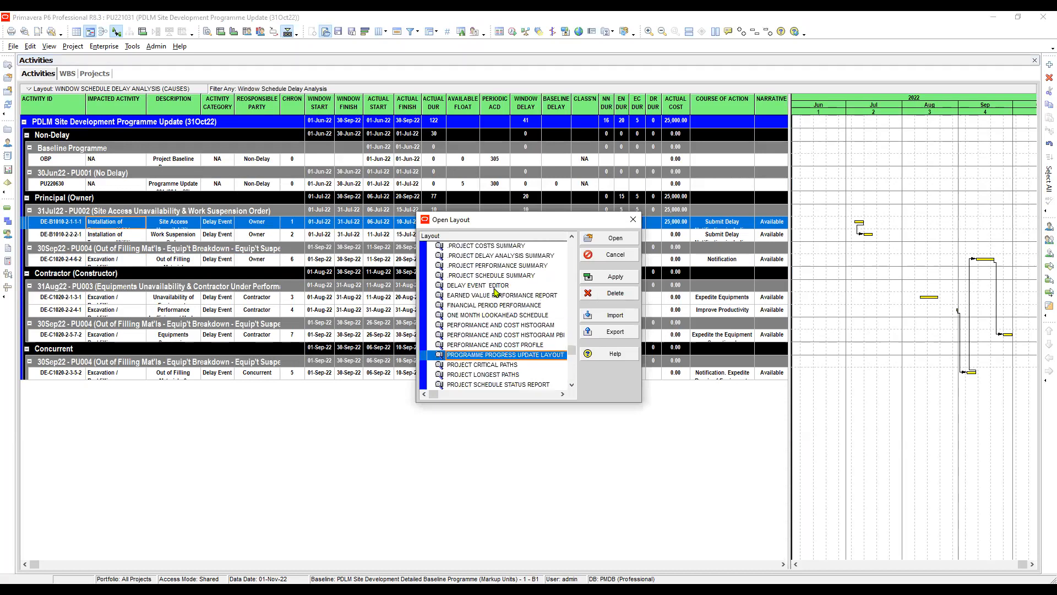
left_click(494, 286)
left_click(619, 278)
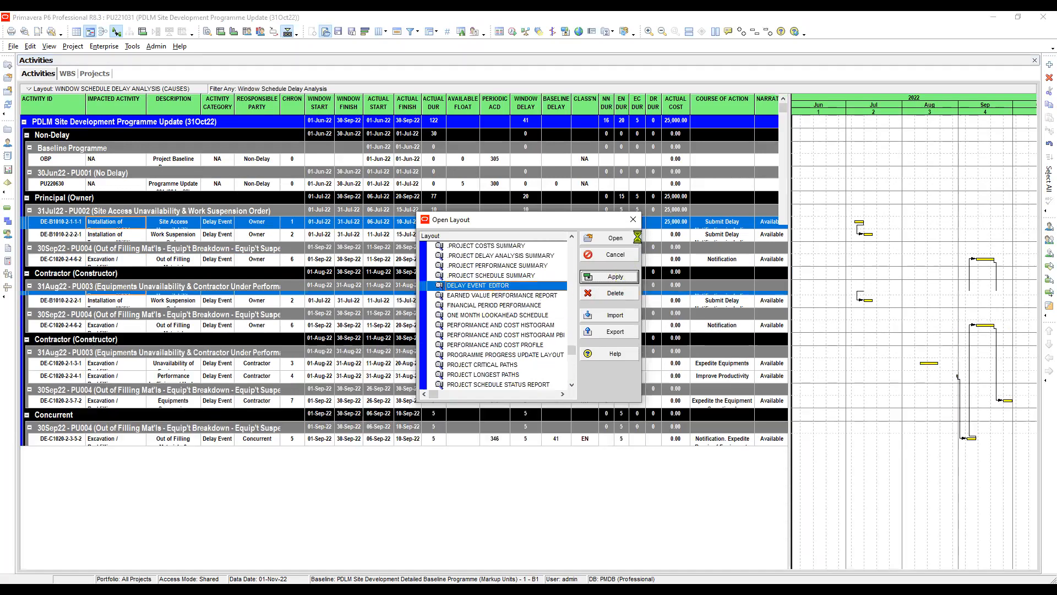
left_click(633, 222)
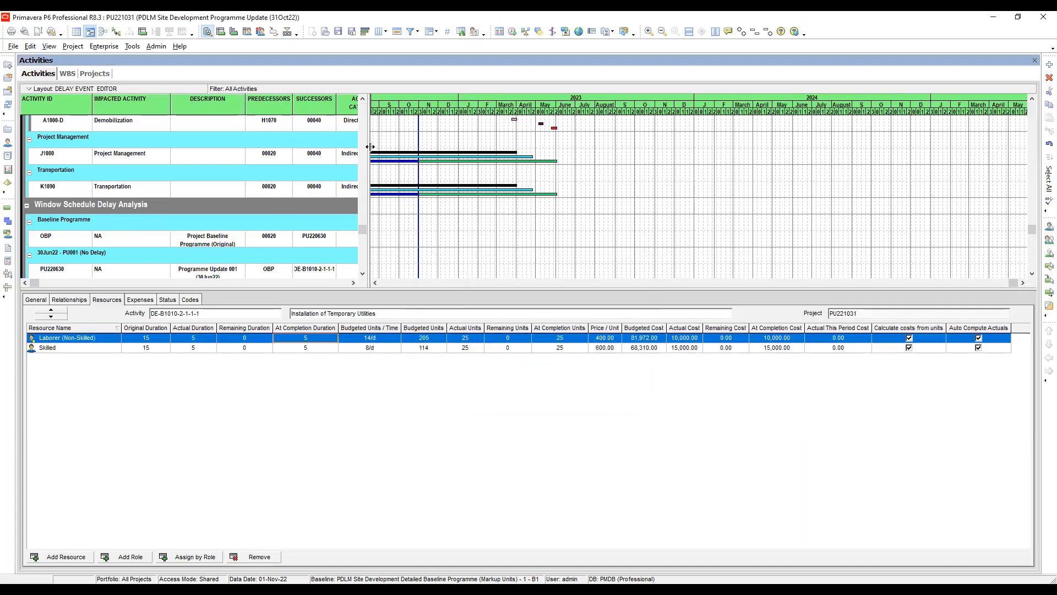
left_click_drag(368, 145, 653, 107)
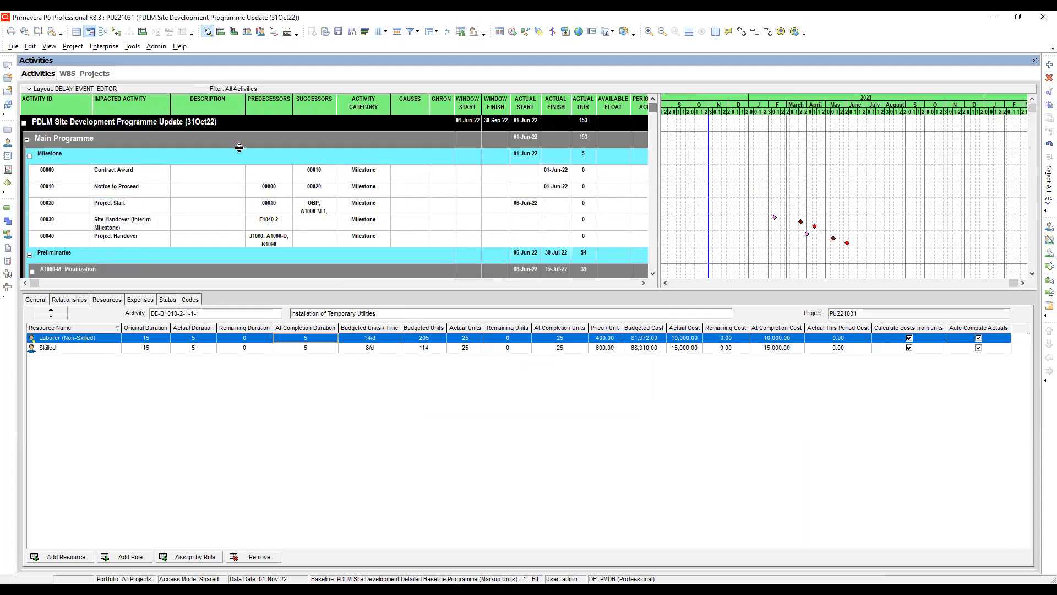
- Collapse the Main Programme group and hide the bottom details layout
left_click(28, 142)
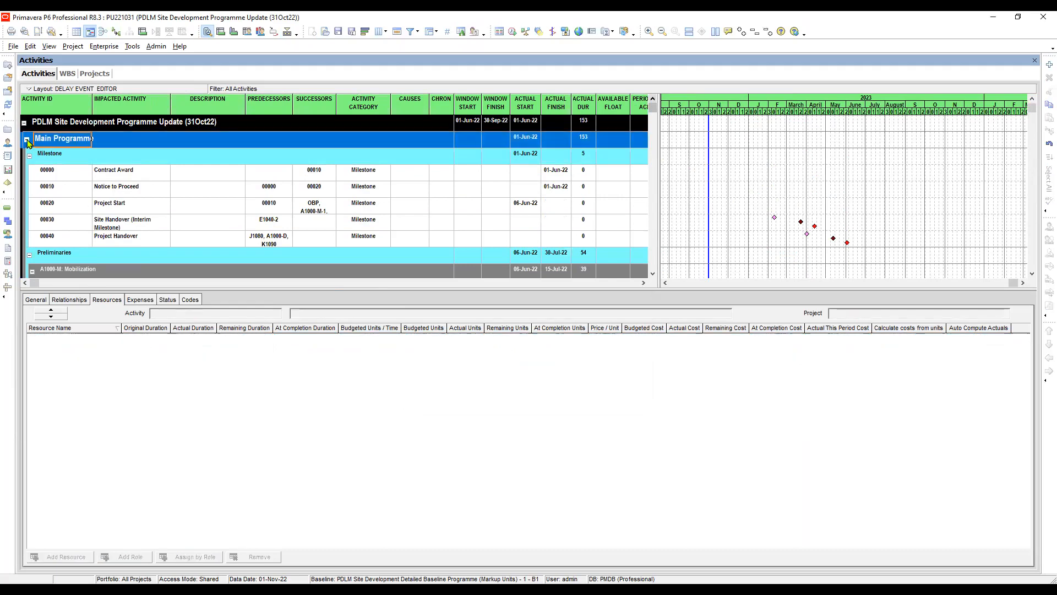
left_click(28, 142)
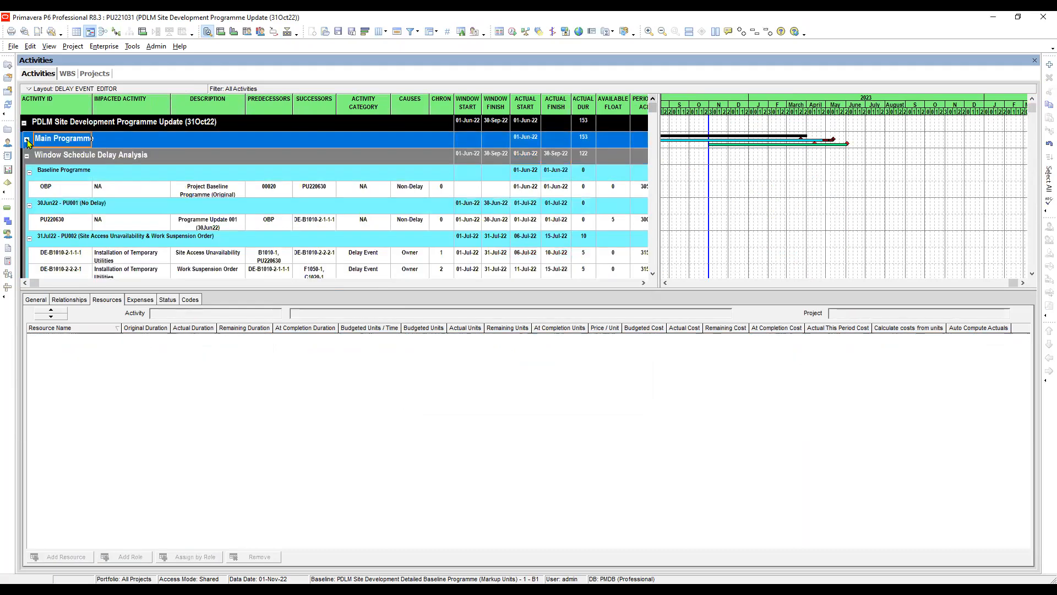
left_click(49, 46)
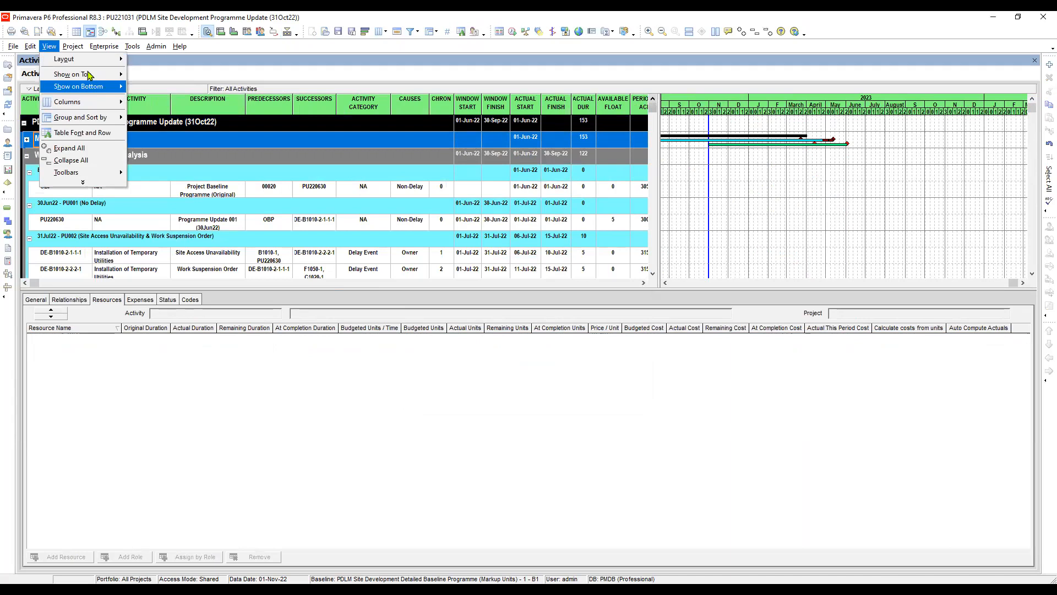
mouse_move(93, 86)
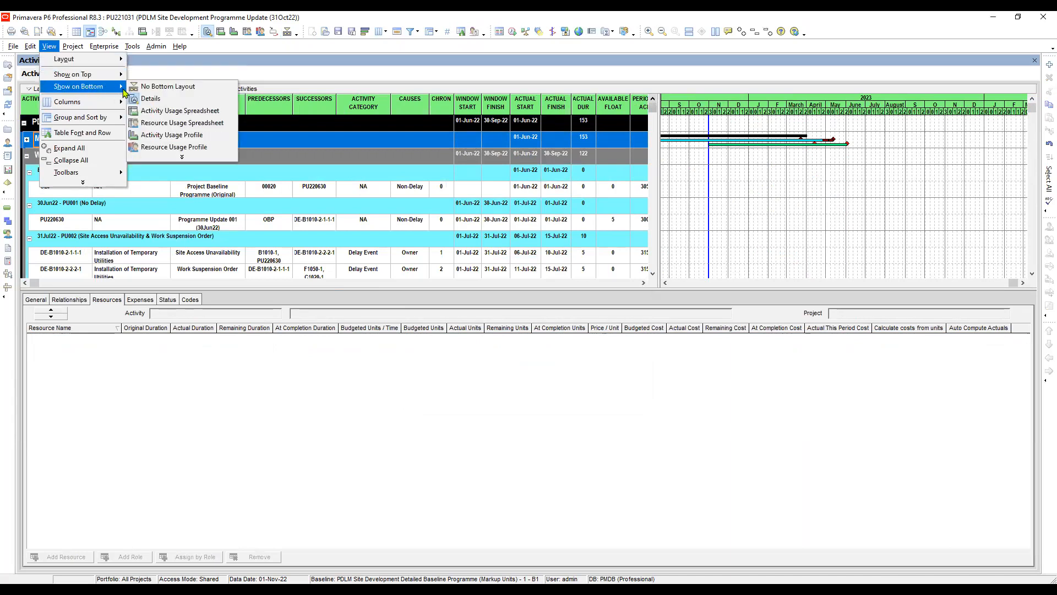
left_click(164, 96)
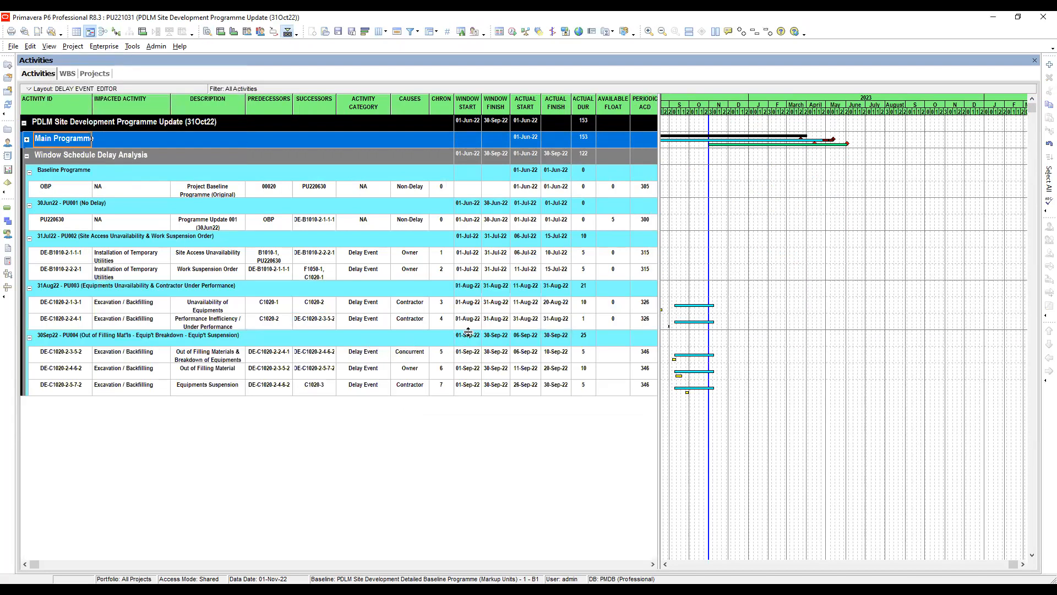
- Widen the activity table to show the columns through CLASS'N and select the Work Suspension Order delay event
left_click(118, 260)
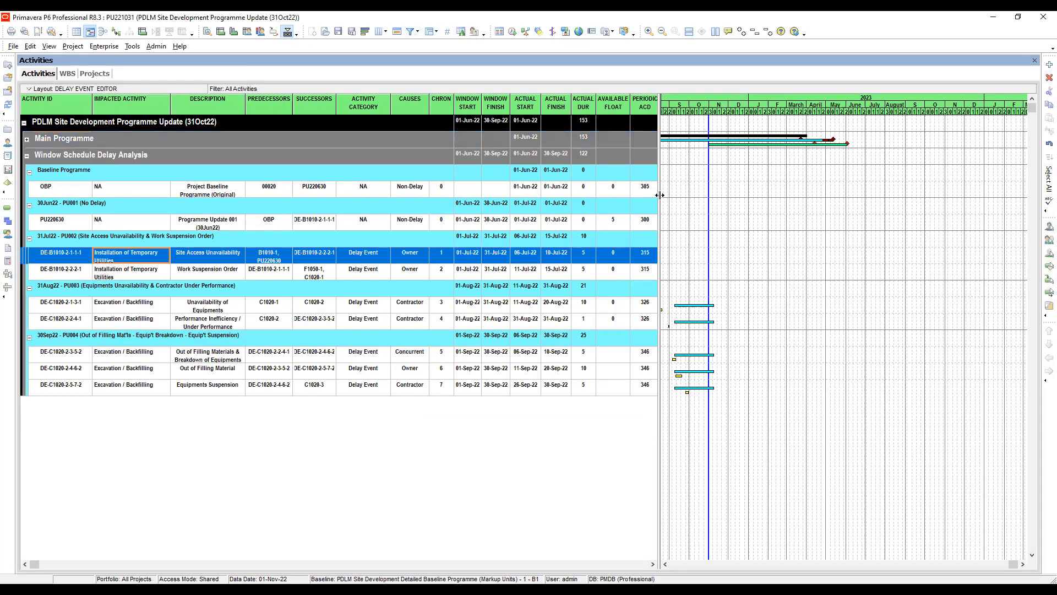
left_click_drag(658, 193, 787, 228)
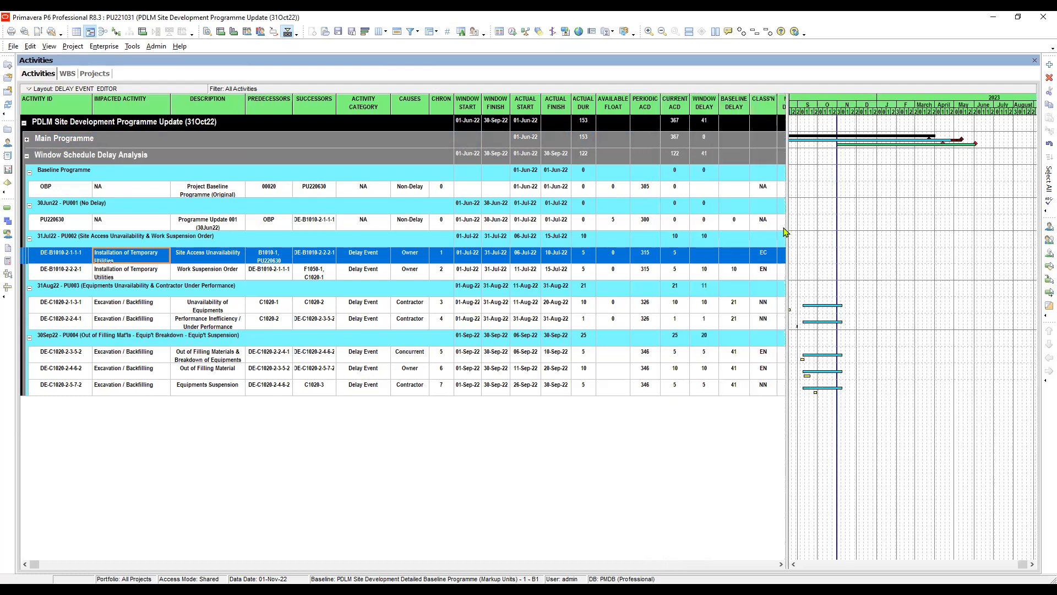
left_click(130, 271)
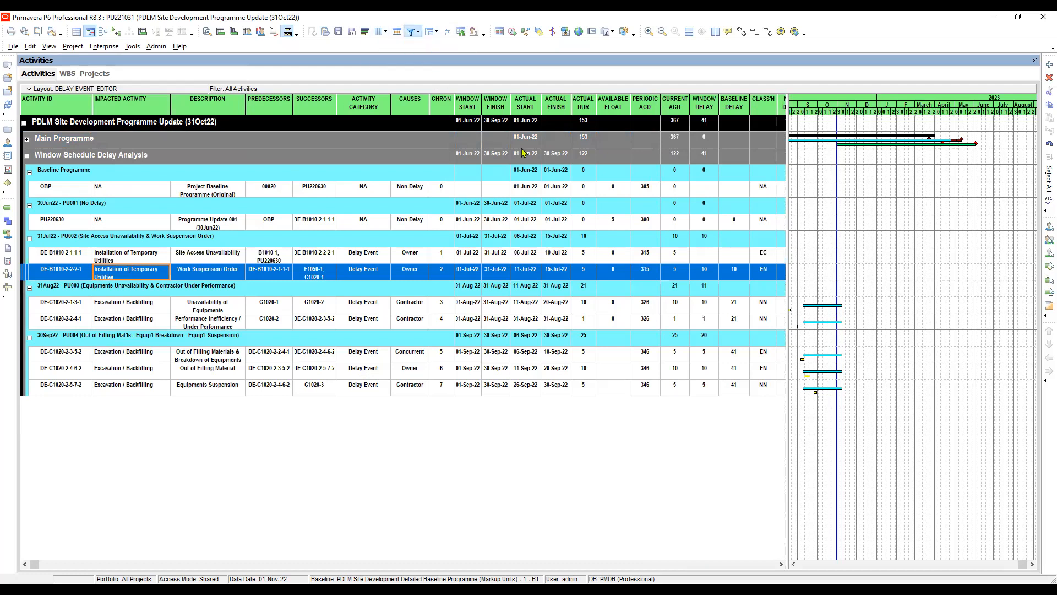
- Filter the activities by the Delay Event Editor filter only, after checking its Activity % Complete is not equal to 100% criterion
left_click(411, 31)
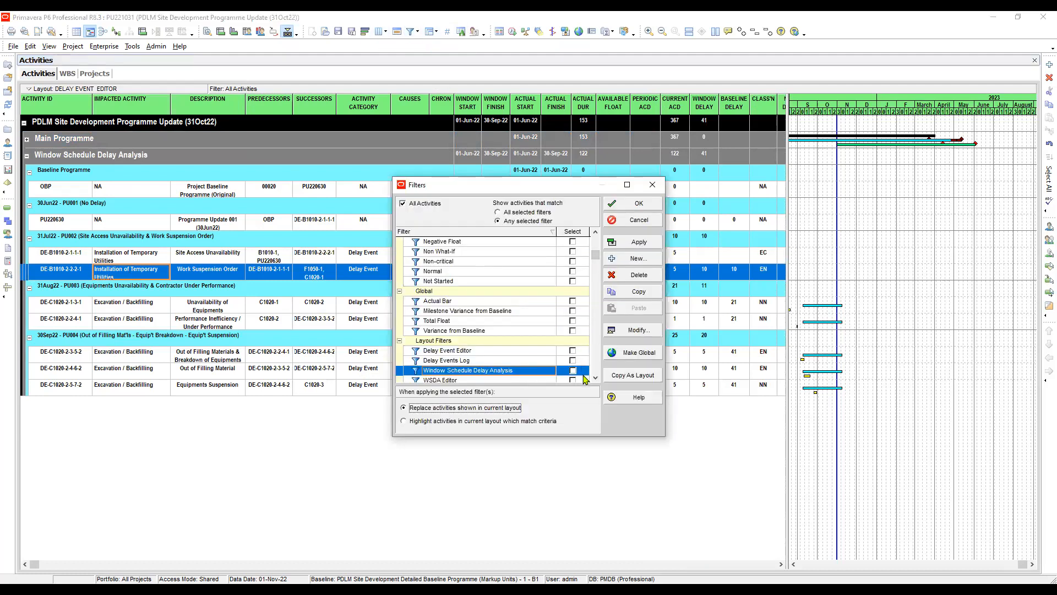
left_click(587, 359)
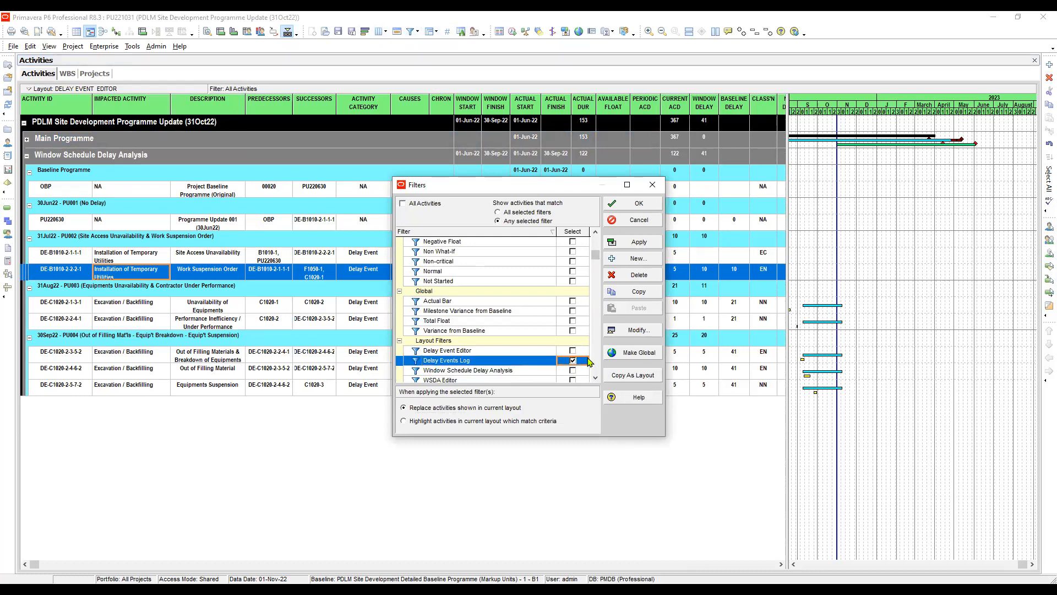
left_click(573, 351)
left_click(576, 362)
left_click(555, 354)
left_click(643, 333)
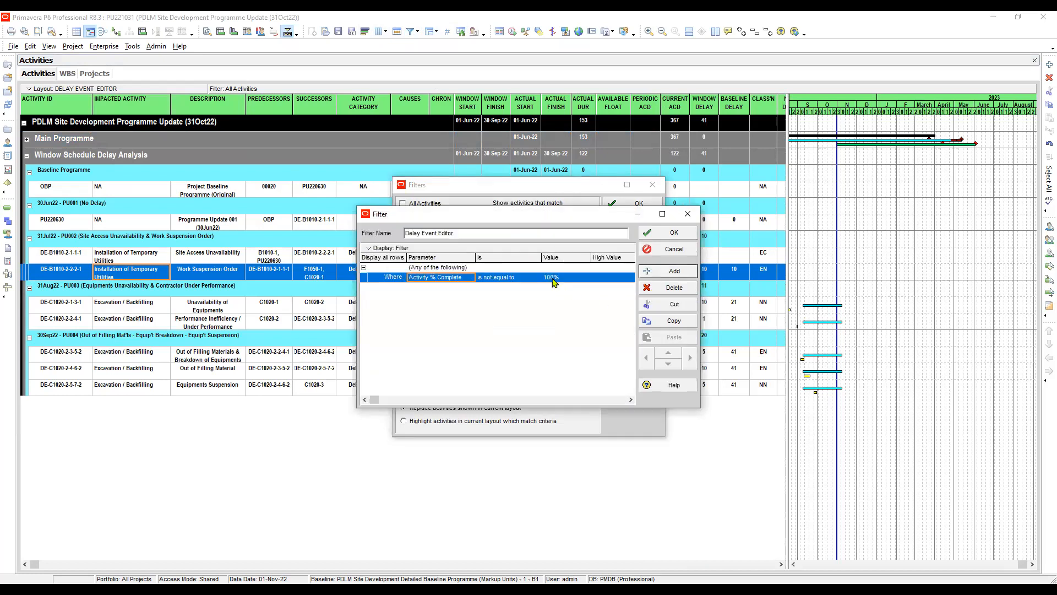
left_click(518, 279)
left_click(665, 234)
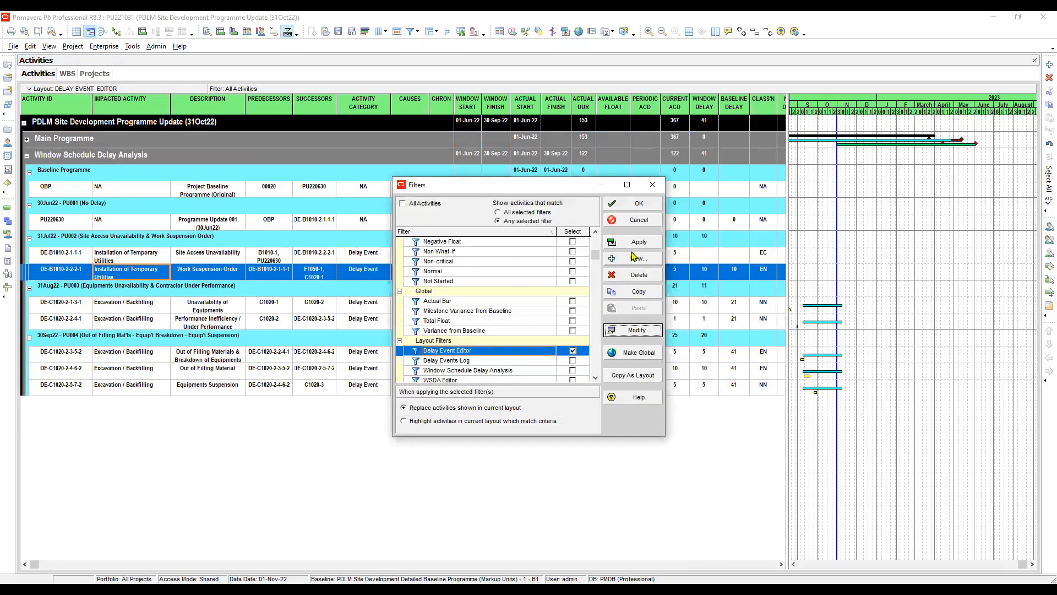
left_click(639, 205)
- Expand Main Programme, collapse Milestone, and select the Grading activity under Site Clearing & Earthworks
left_click(26, 139)
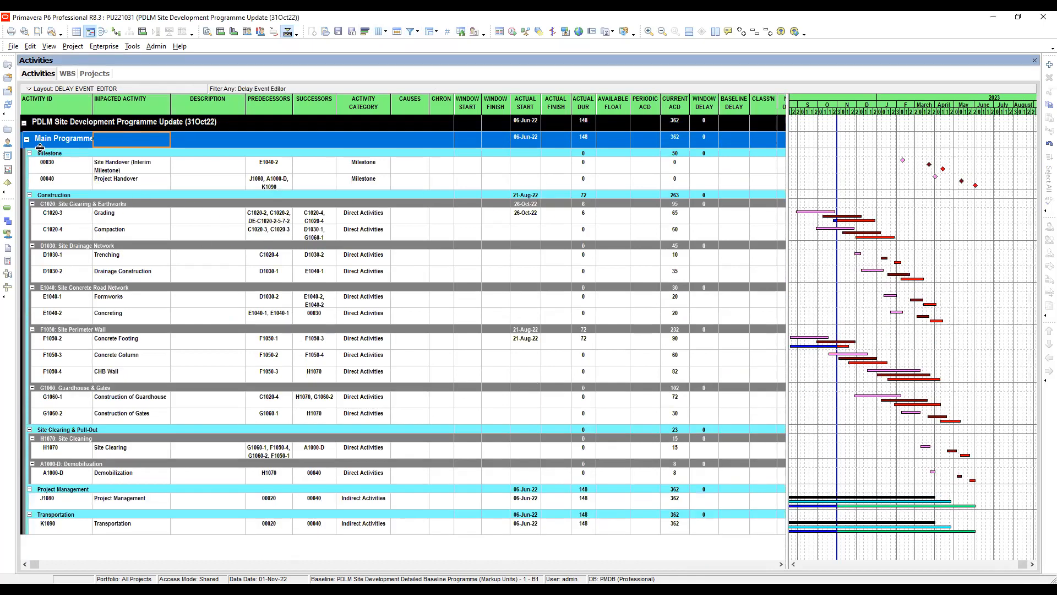
left_click(29, 154)
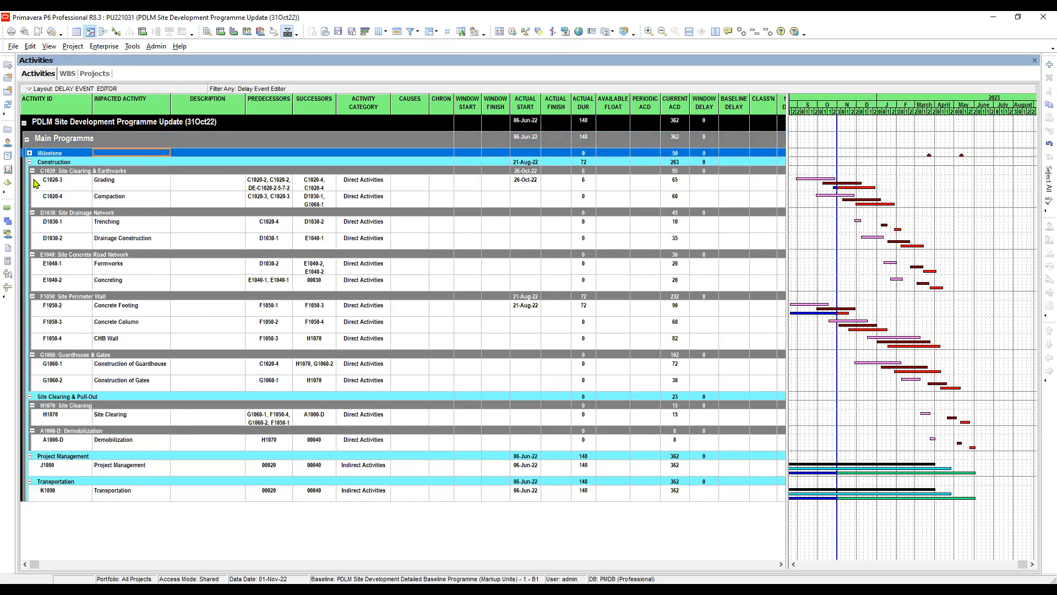
left_click(55, 199)
left_click(75, 172)
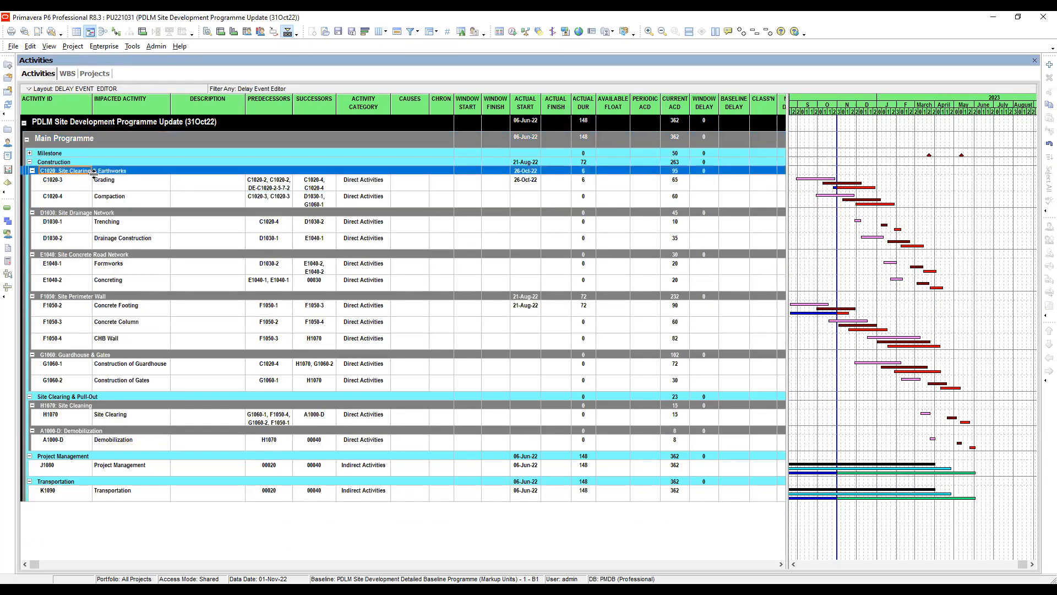
left_click(118, 185)
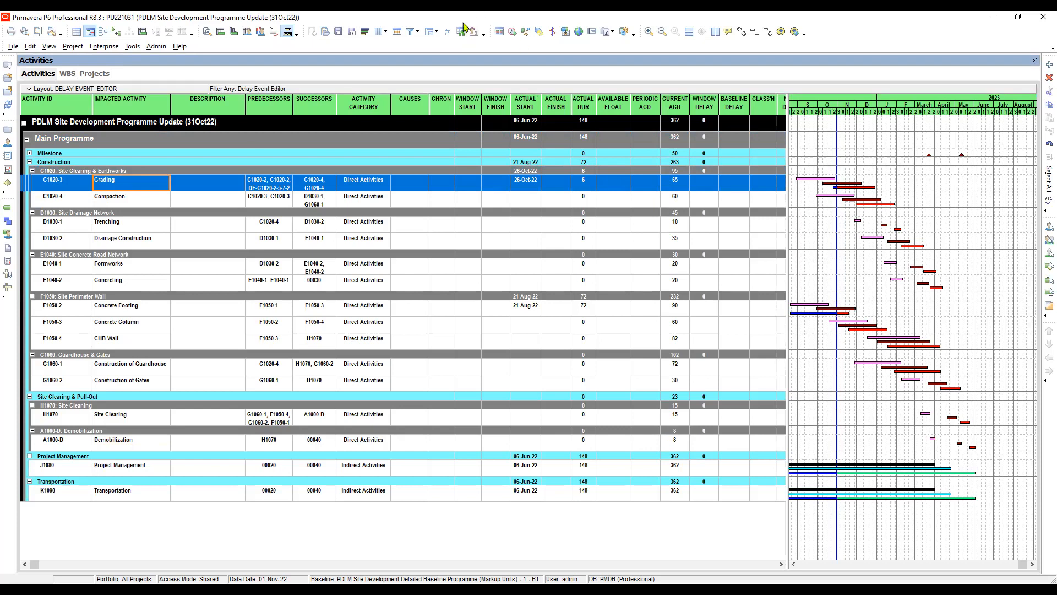
- Clear the Delay Event Editor filter so that all activities are shown in the layout
left_click(410, 33)
left_click(573, 370)
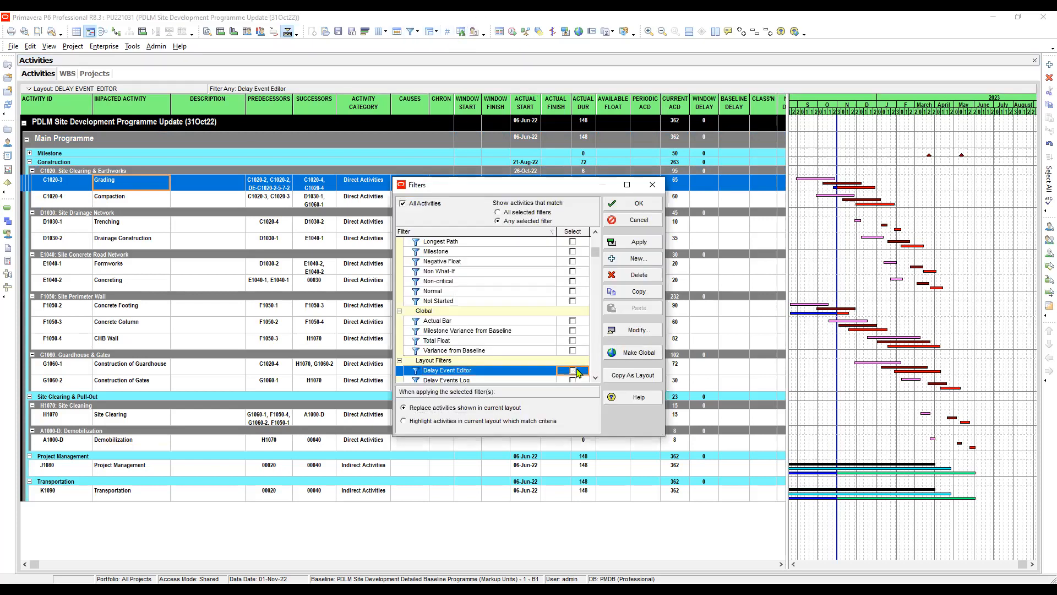
left_click(638, 242)
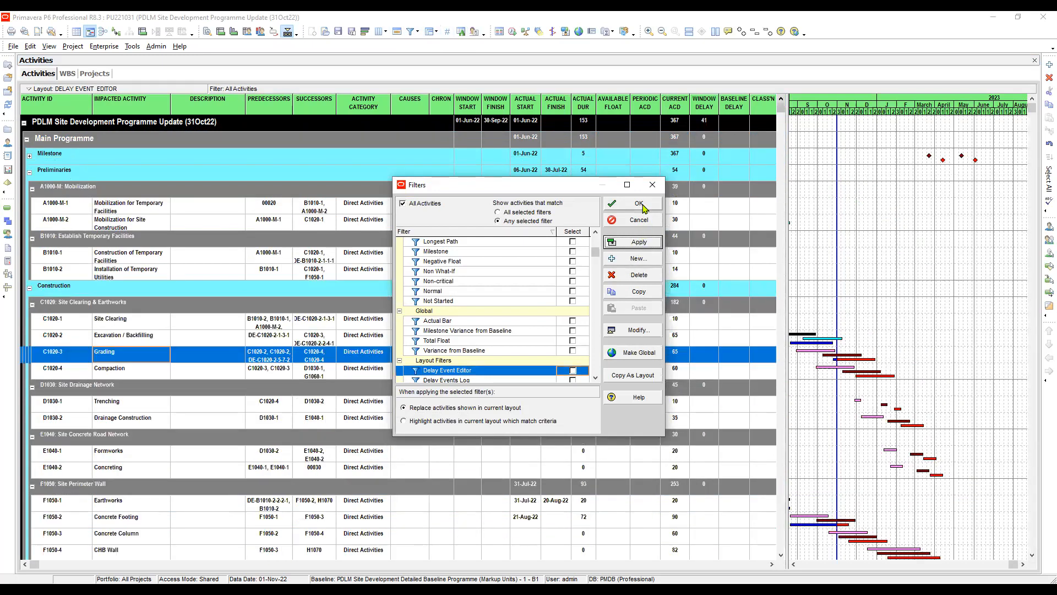
left_click(639, 203)
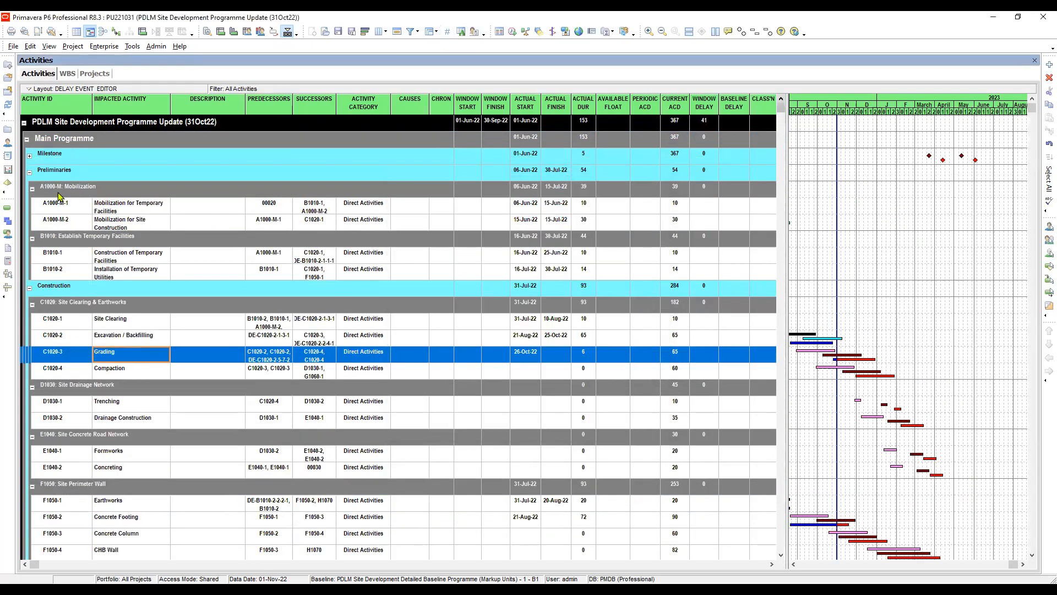
- Collapse the Preliminaries group and check the actual finish and actual duration of the Excavation / Backfilling activity
left_click(30, 175)
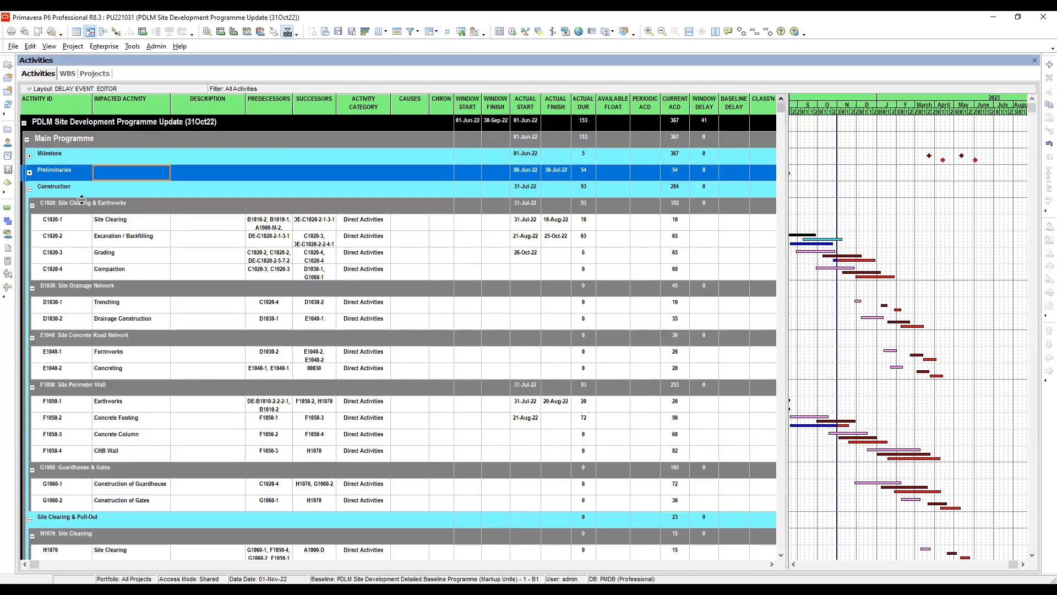
left_click(142, 225)
left_click(138, 243)
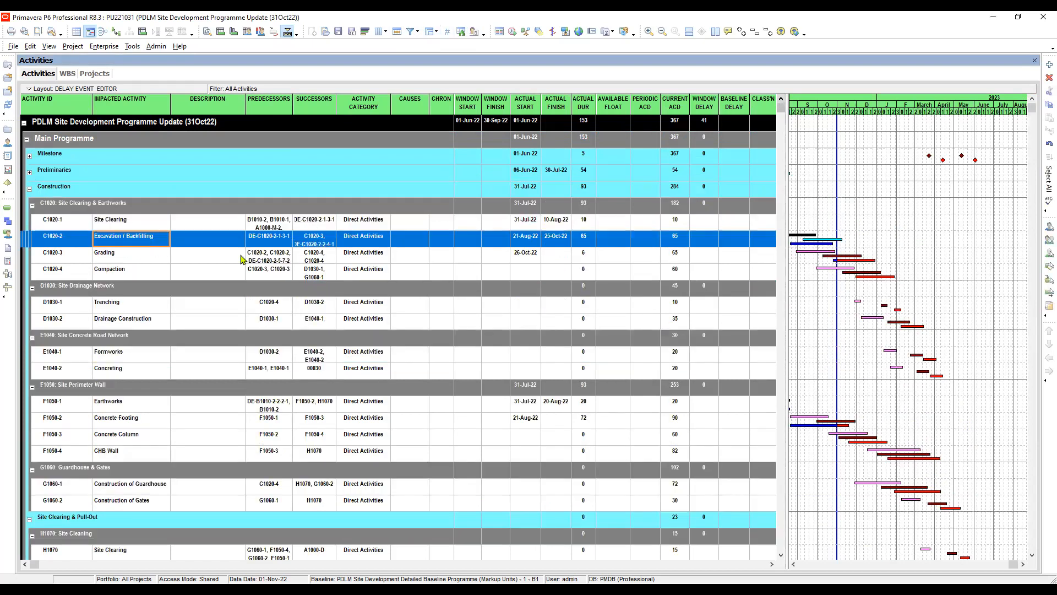
left_click(562, 235)
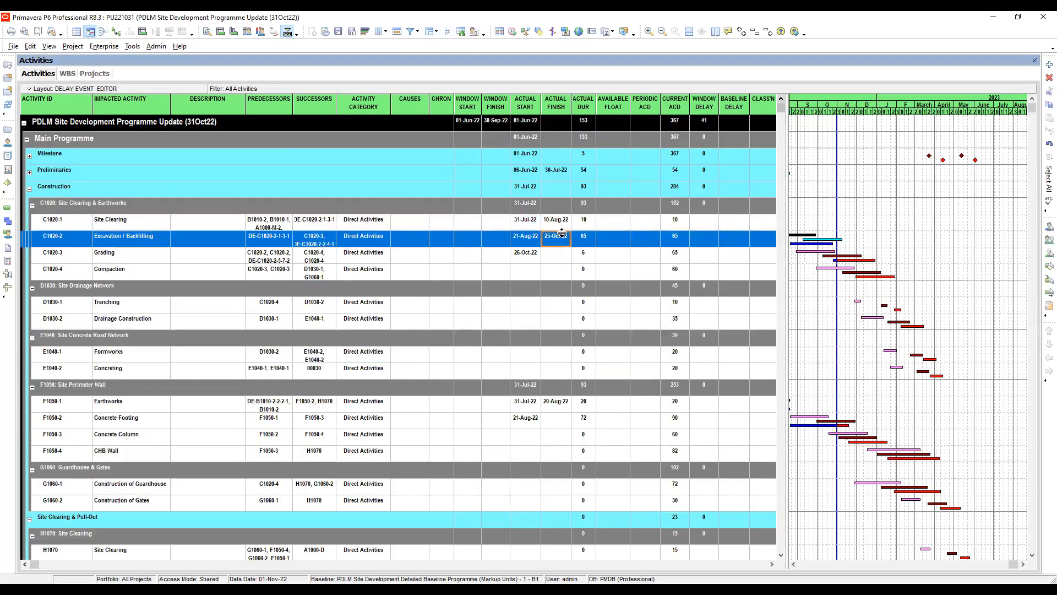
left_click(586, 239)
- Collapse the Site Drainage Network, Site Concrete Road Network, Site Perimeter Wall and Guardhouse & Gates groups under Construction
left_click(67, 286)
double_click(67, 289)
double_click(63, 303)
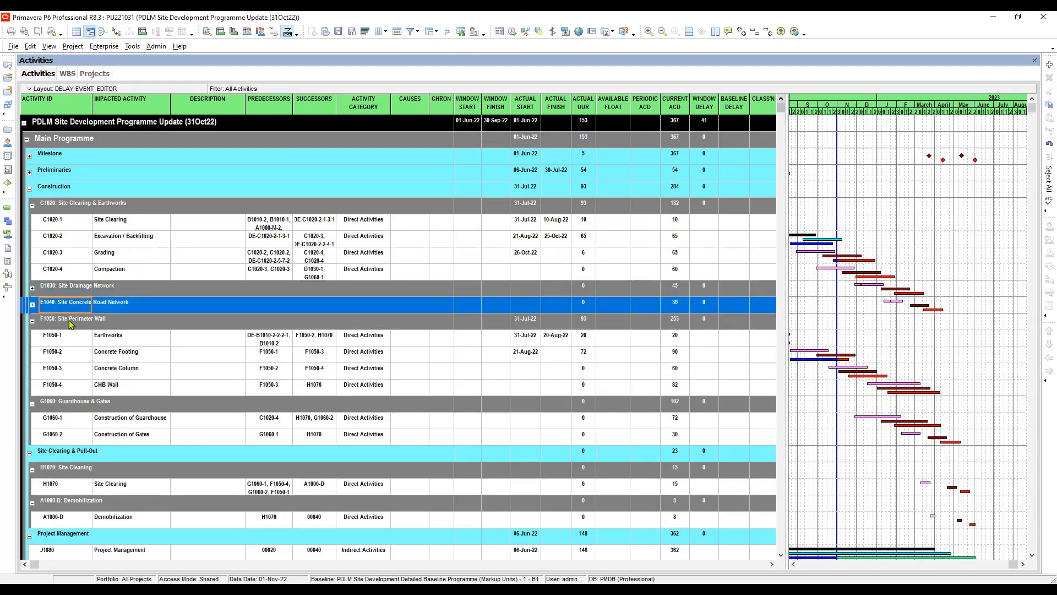
double_click(70, 323)
double_click(73, 341)
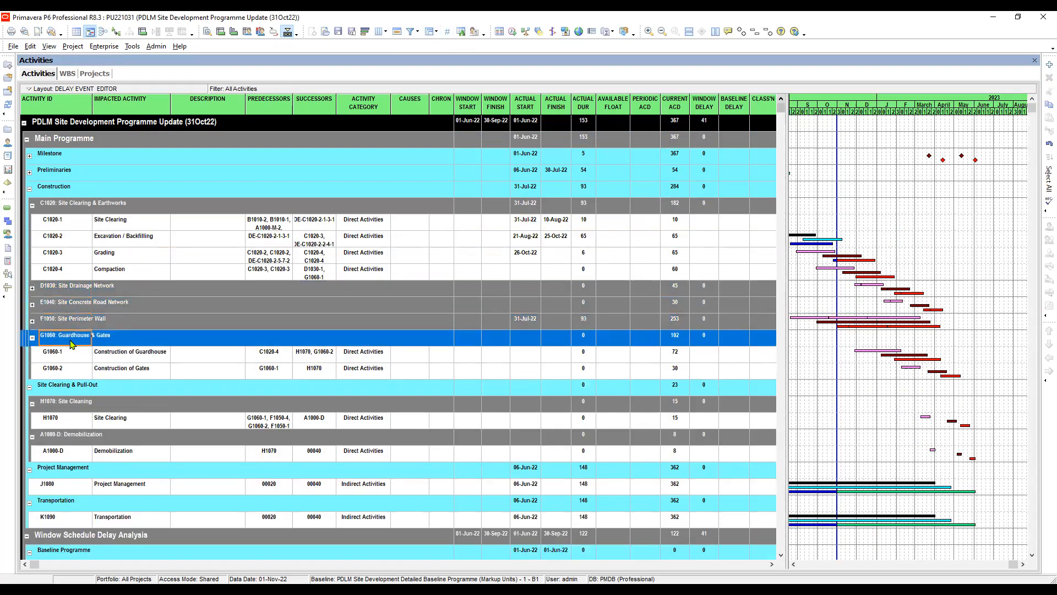
- Collapse the Site Clearing & Pull-Out, Project Management, Transportation and Window Schedule Delay Analysis groups
double_click(60, 355)
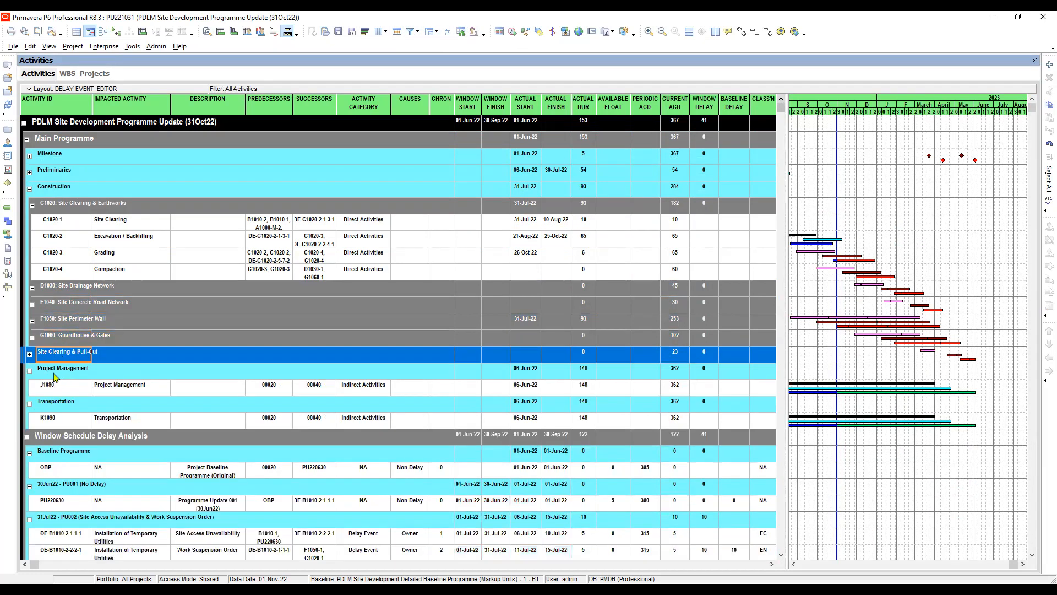
double_click(44, 373)
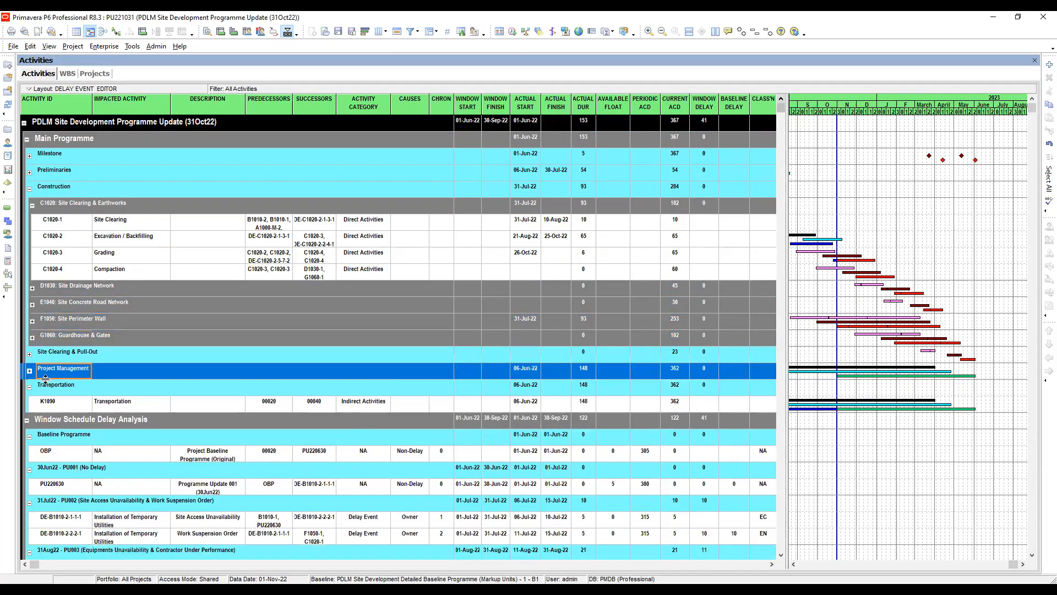
double_click(49, 387)
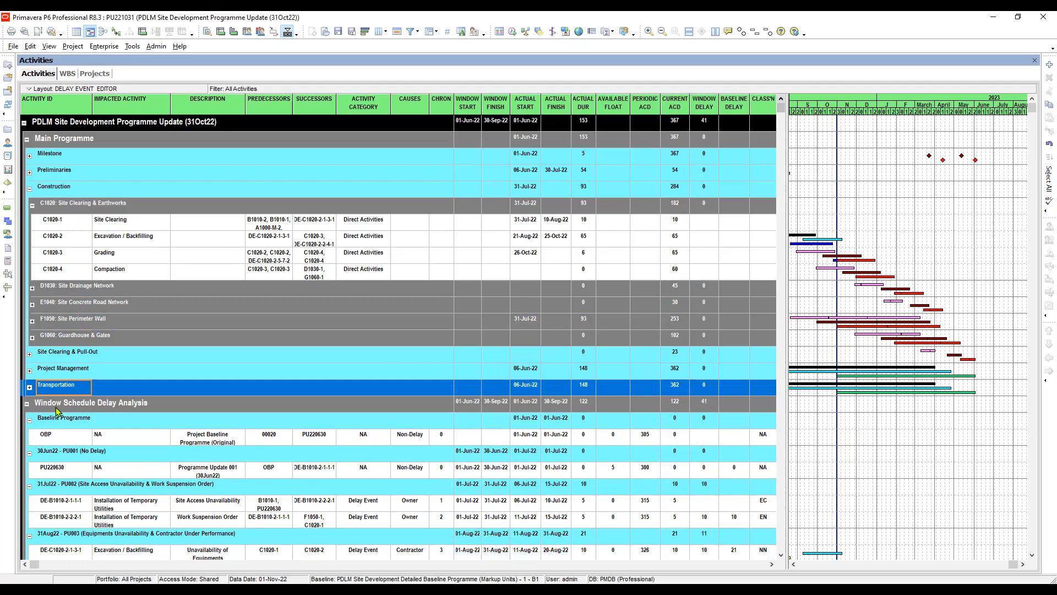
left_click(58, 409)
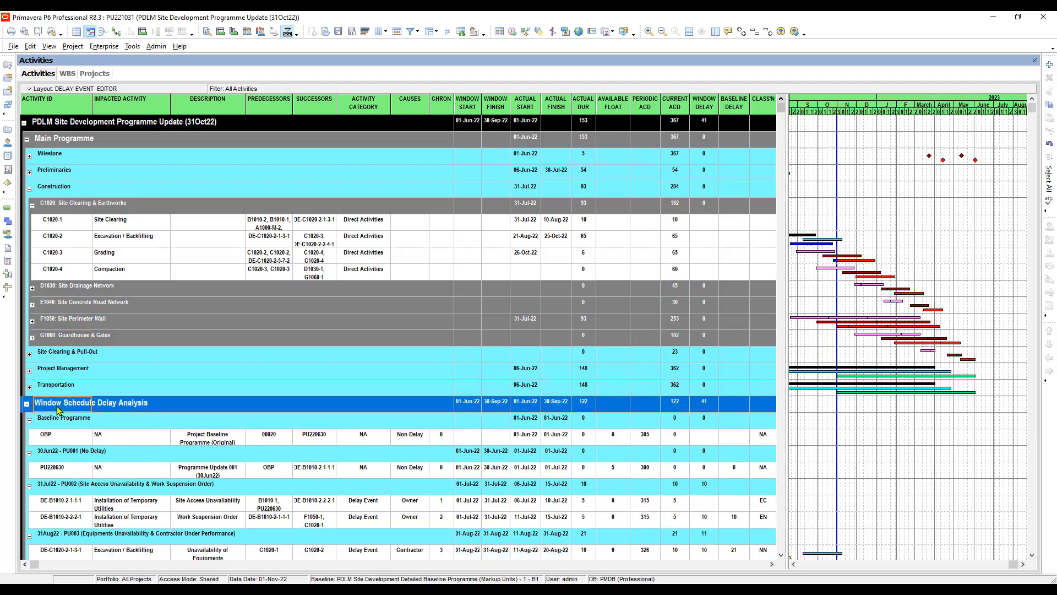
double_click(57, 409)
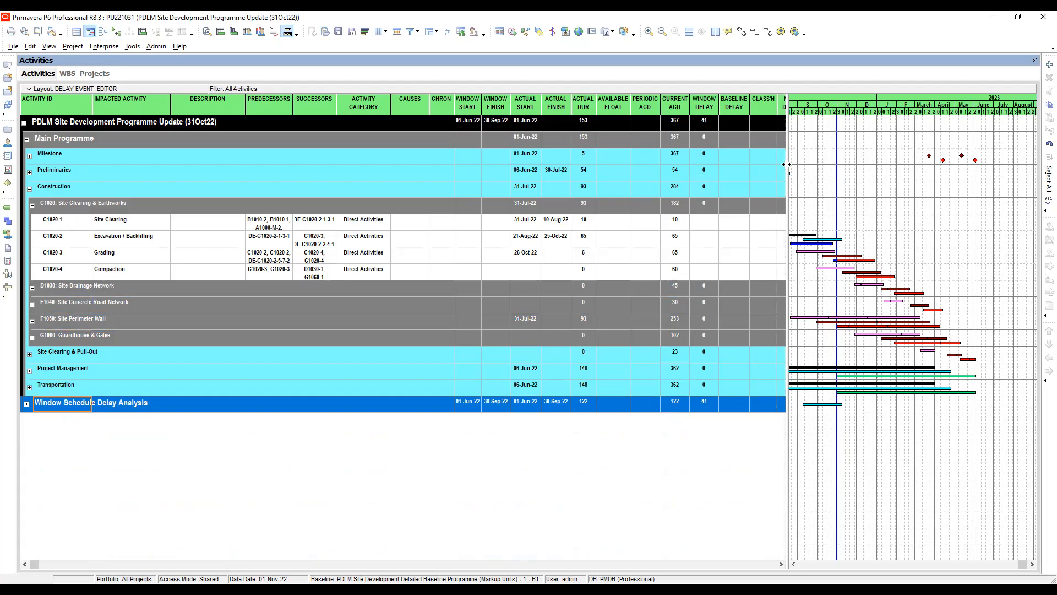
- Widen the activity table to show the columns through WBS and select the Excavation / Backfilling activity
left_click_drag(1007, 176, 985, 177)
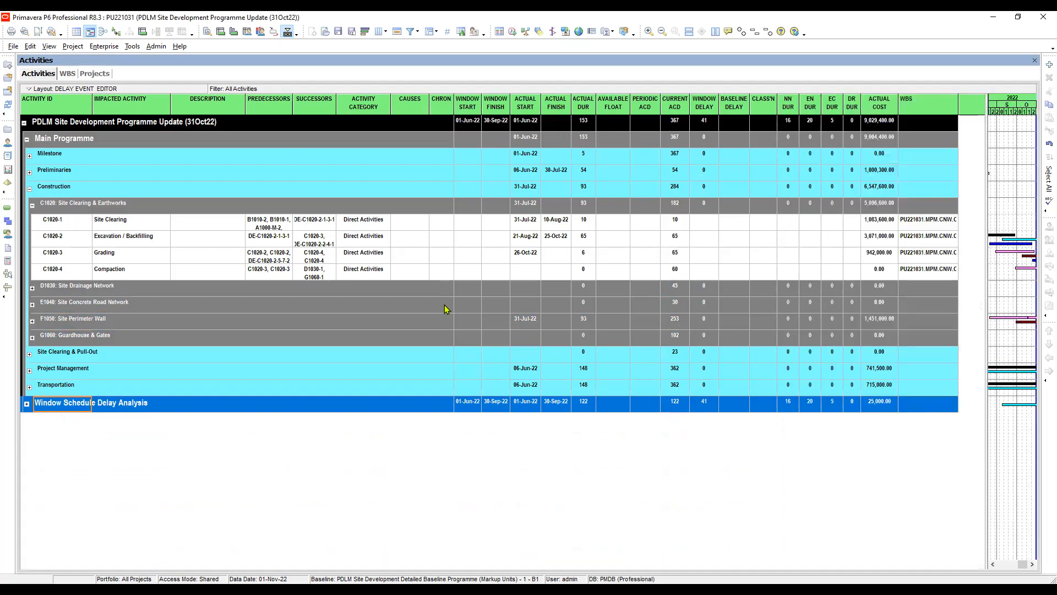
left_click(130, 224)
left_click(118, 241)
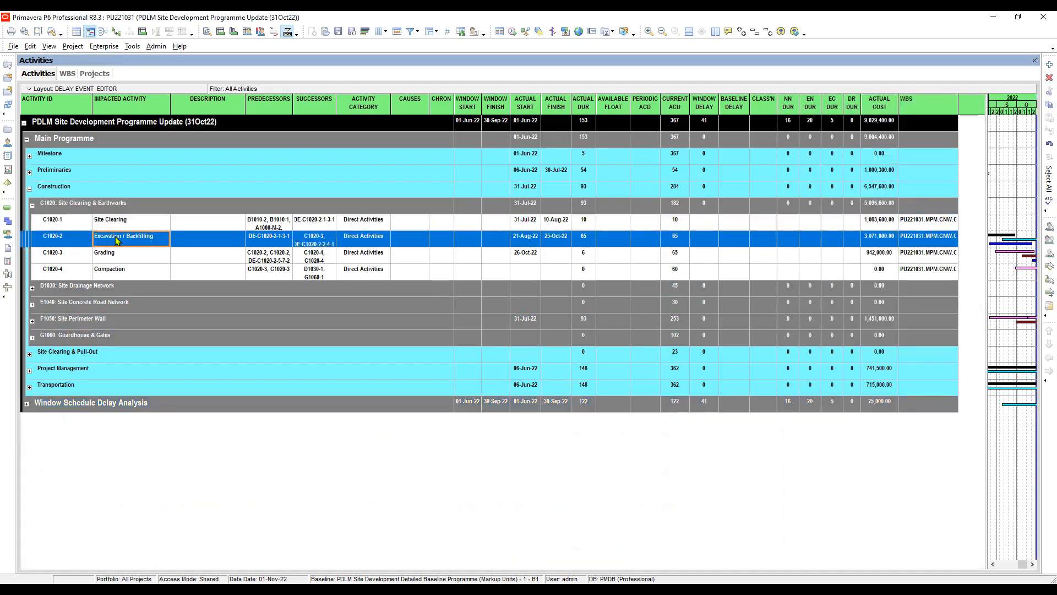
- Expand the Window Schedule Delay Analysis group and collapse its Baseline Programme, 30Jun22, 31Jul22 and 31Aug22 subgroups
left_click(27, 403)
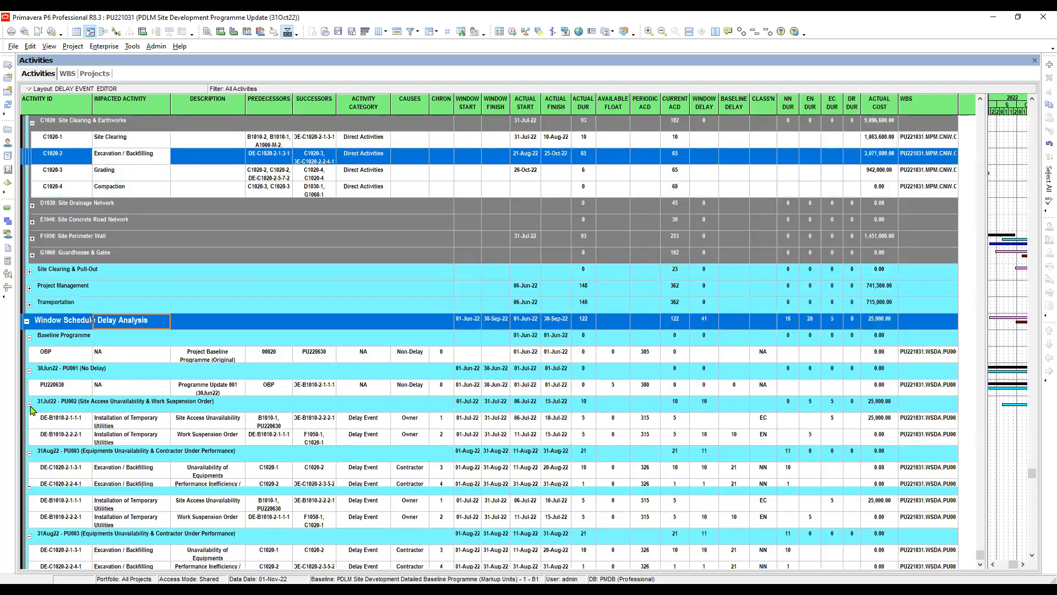
left_click(29, 337)
left_click(29, 370)
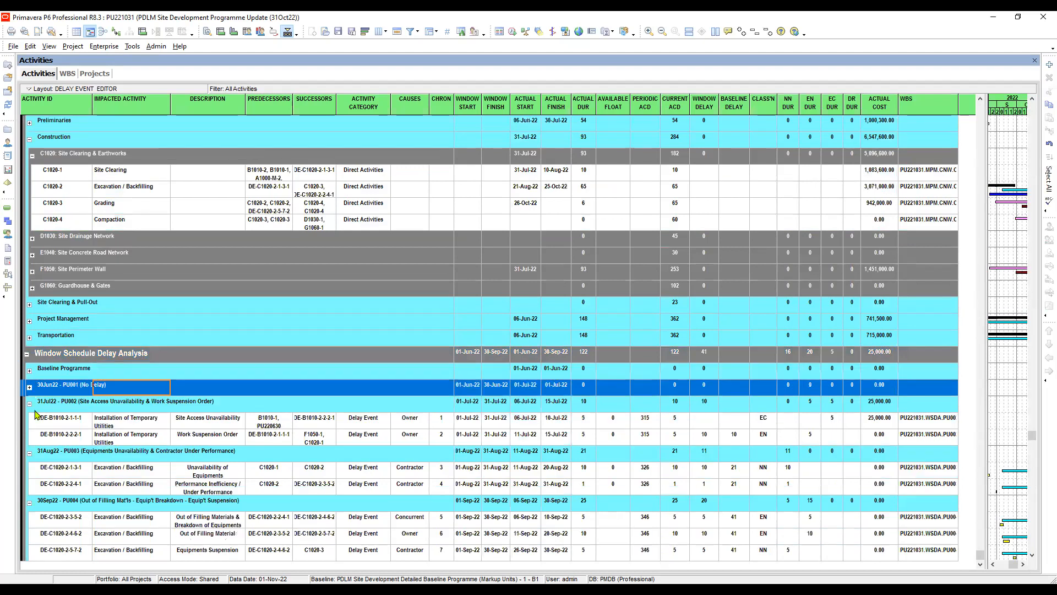
left_click(31, 409)
left_click(29, 404)
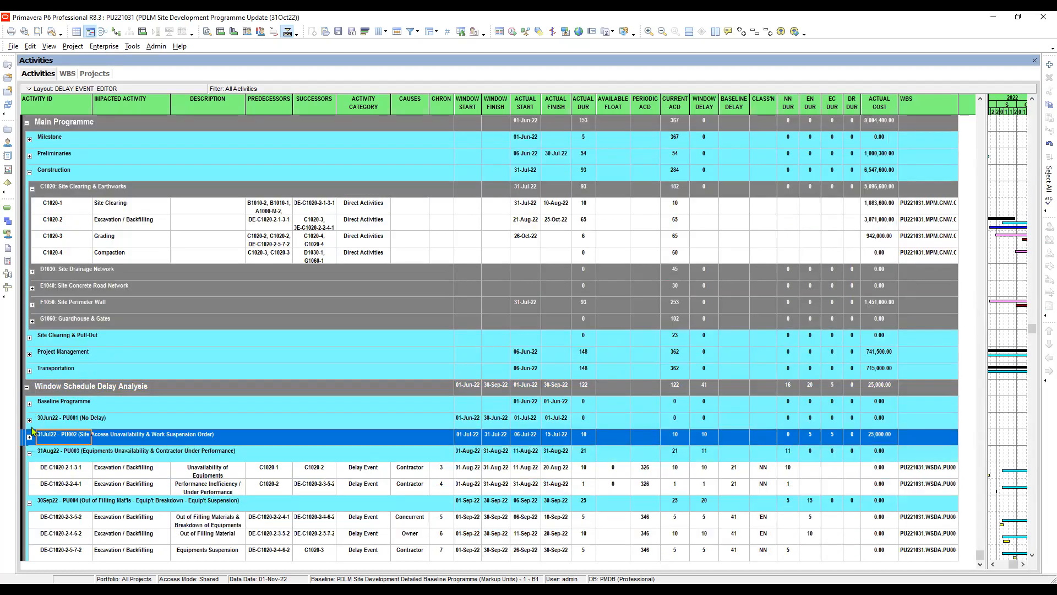
left_click(30, 453)
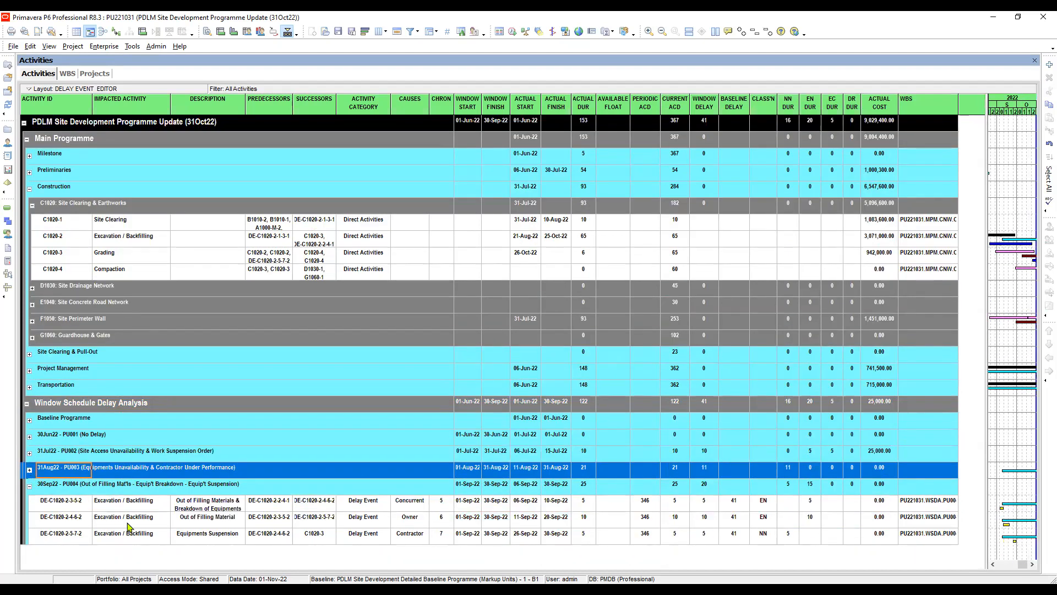
- Review the Equipments Suspension delay event in the 30Sep22 group, the delay scenario and the impacted Excavation / Backfilling activity C1020-2
left_click(82, 536)
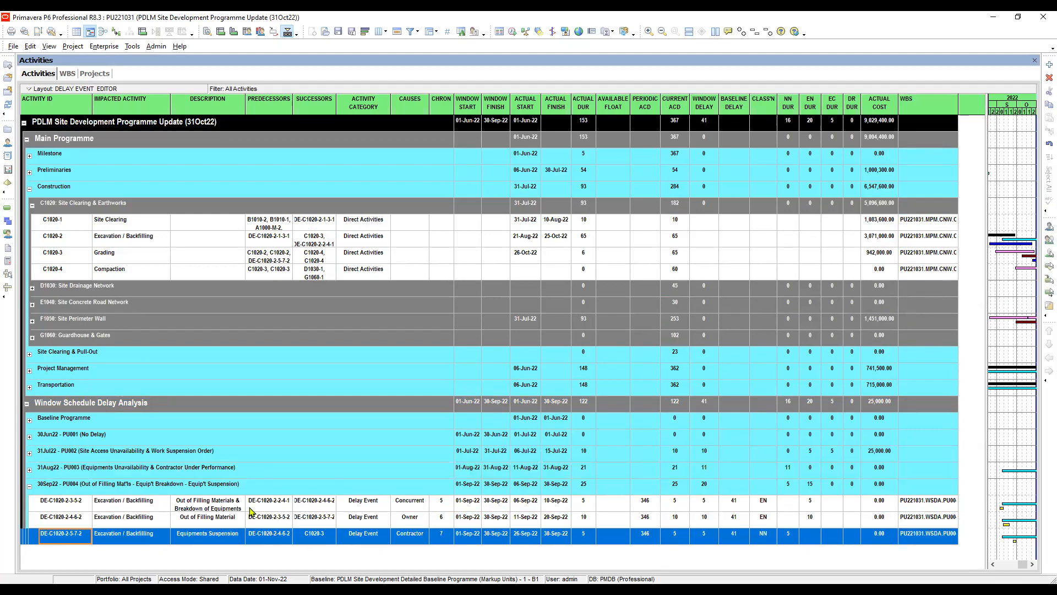
left_click(223, 539)
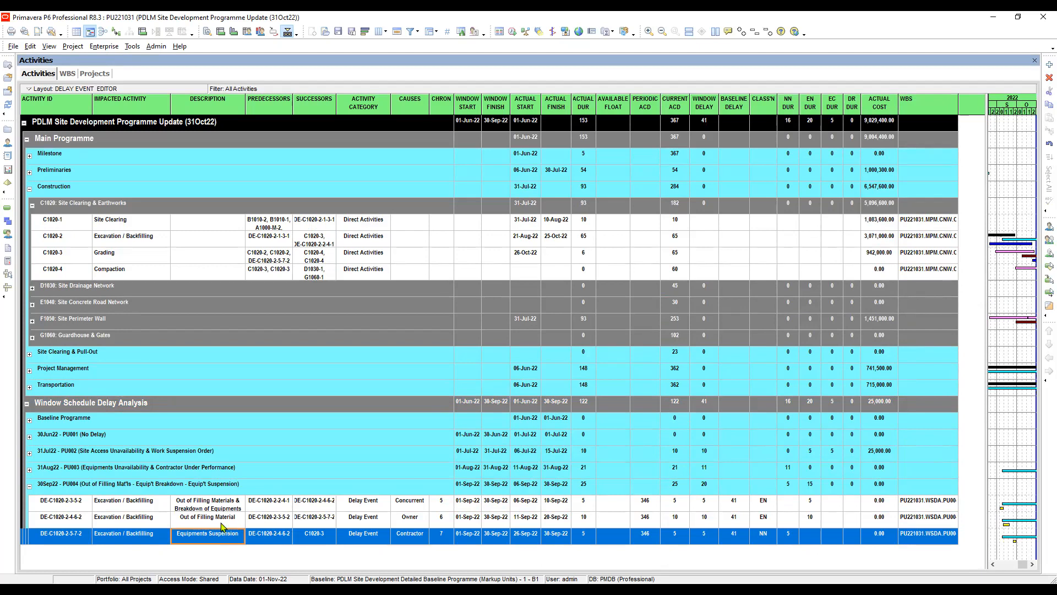
left_click(126, 243)
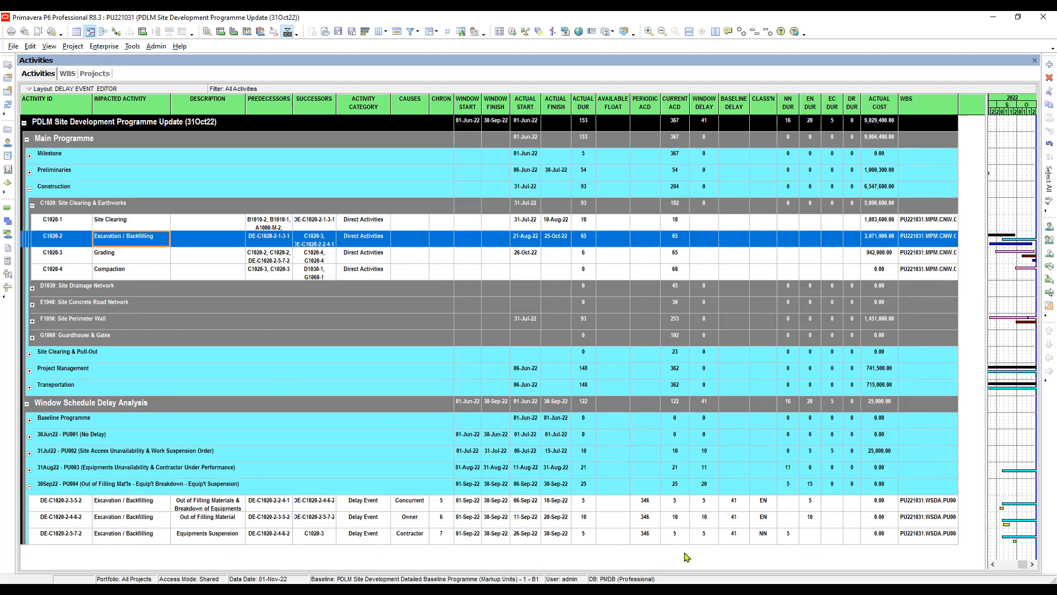
key("alt+Tab")
left_click(69, 255)
left_click(76, 240)
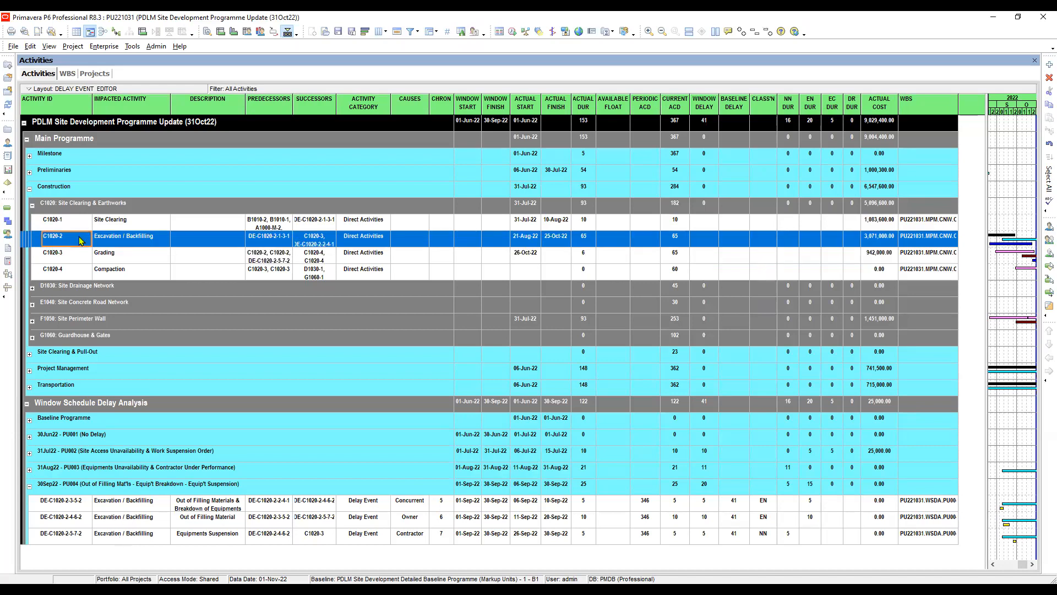
- Duplicate the Excavation / Backfilling activity C1020-2 with all activity information included, incrementing the activity ID by 10
left_click(116, 240)
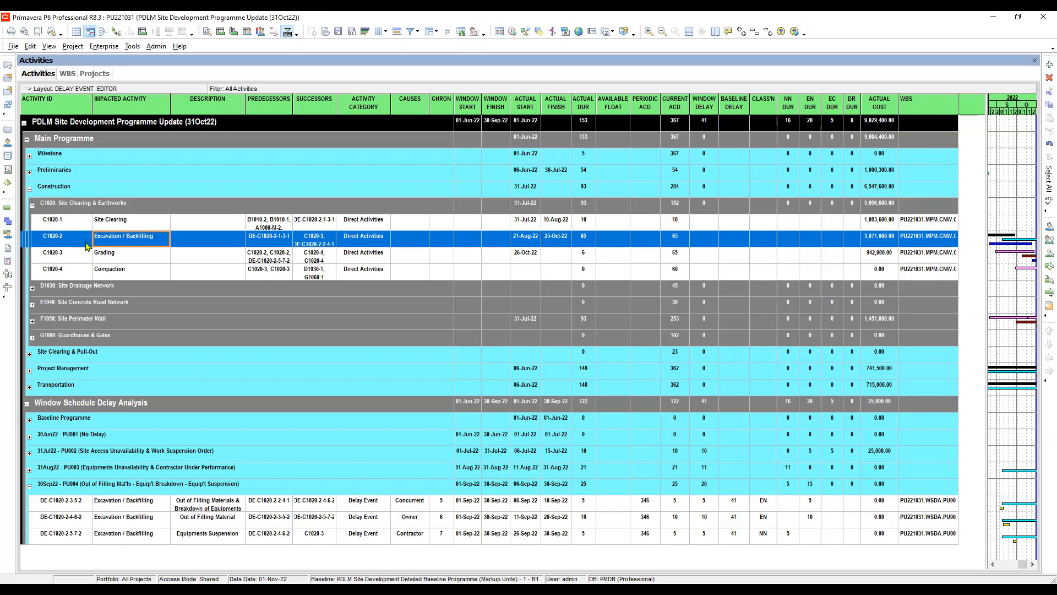
right_click(114, 242)
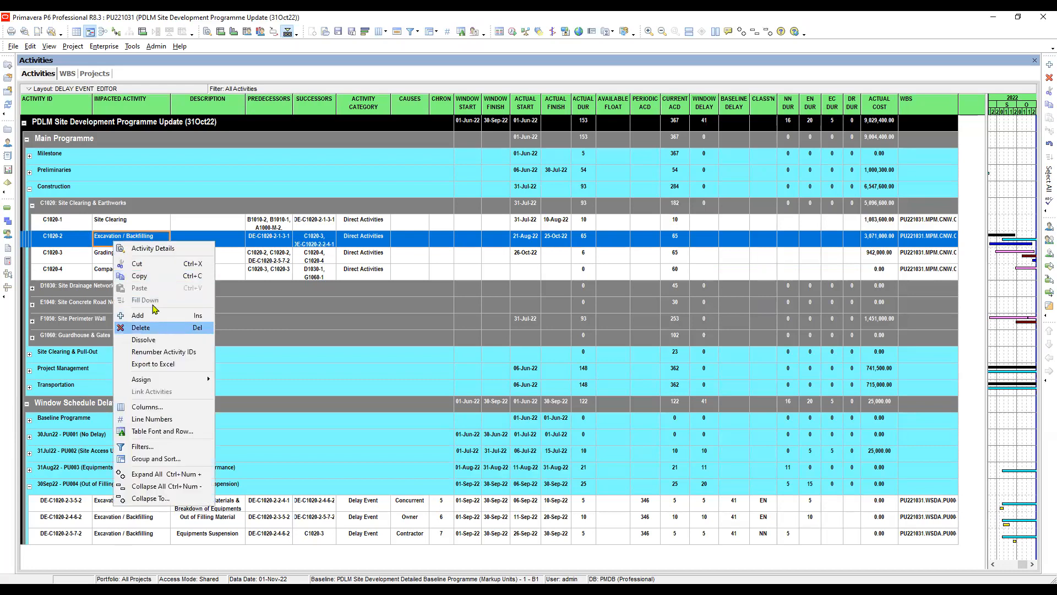
left_click(142, 281)
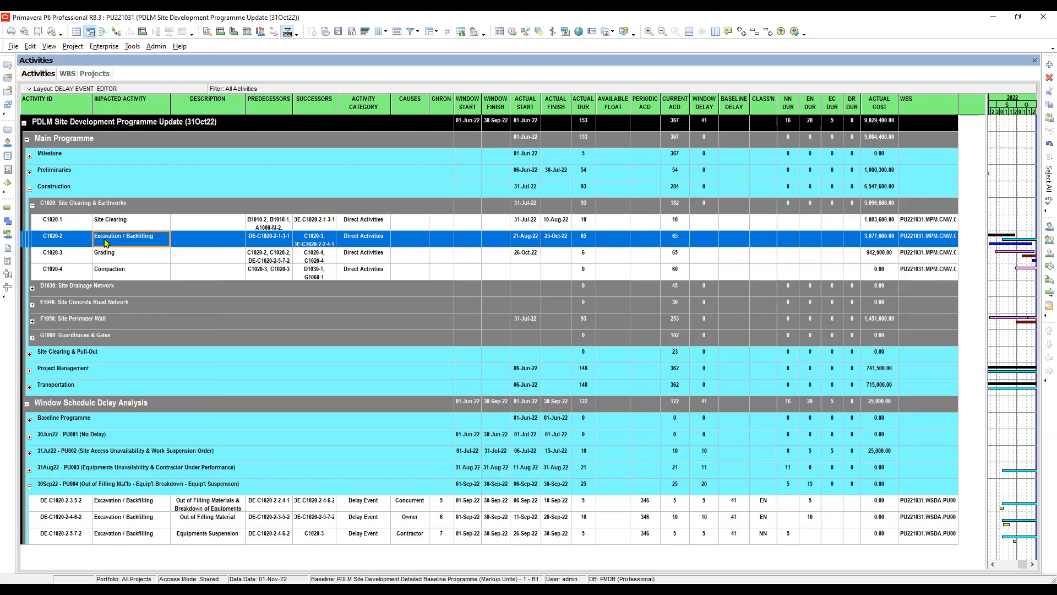
right_click(106, 243)
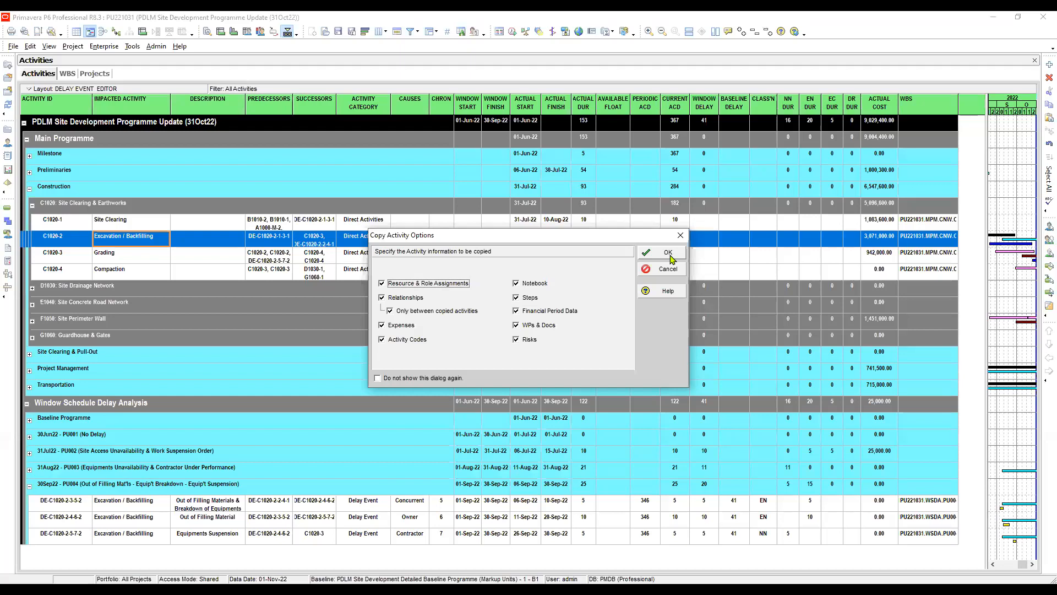
left_click(670, 256)
left_click(663, 269)
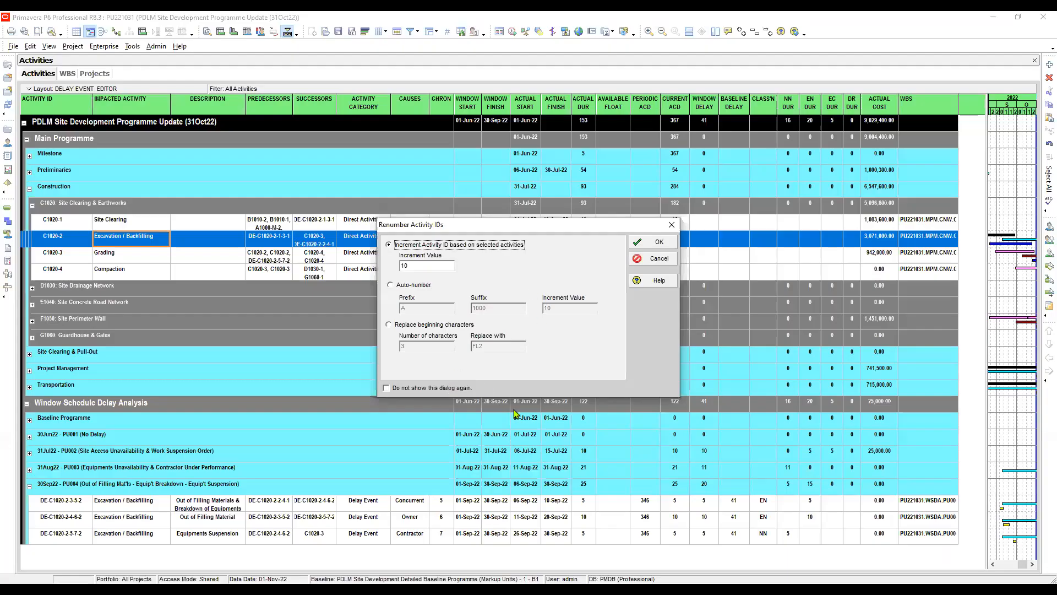
left_click(649, 245)
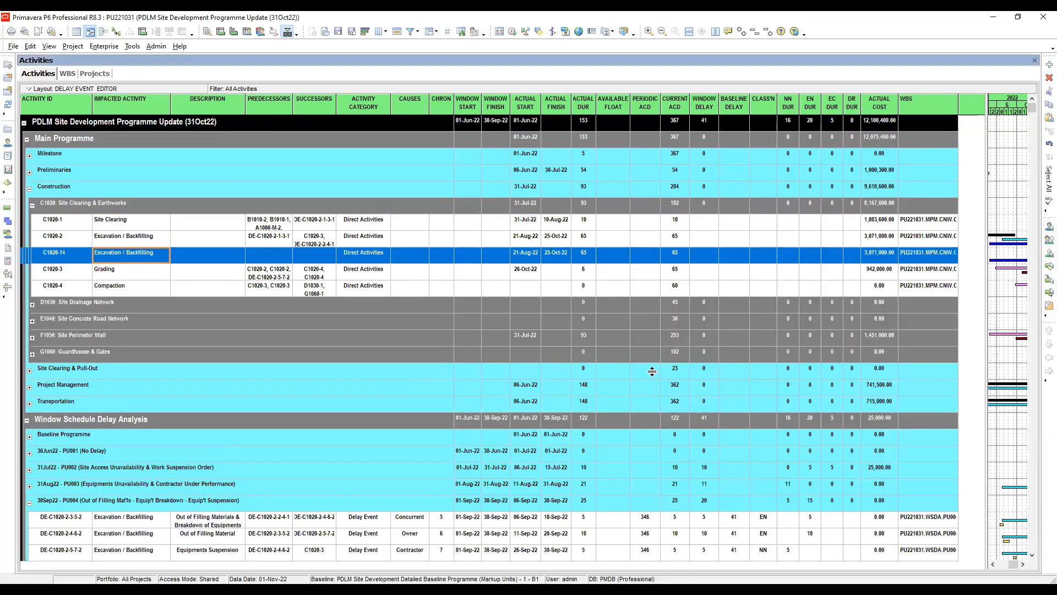
- Copy the activity ID text of the Equipments Suspension delay event in the 30Sep22 group
left_click(62, 244)
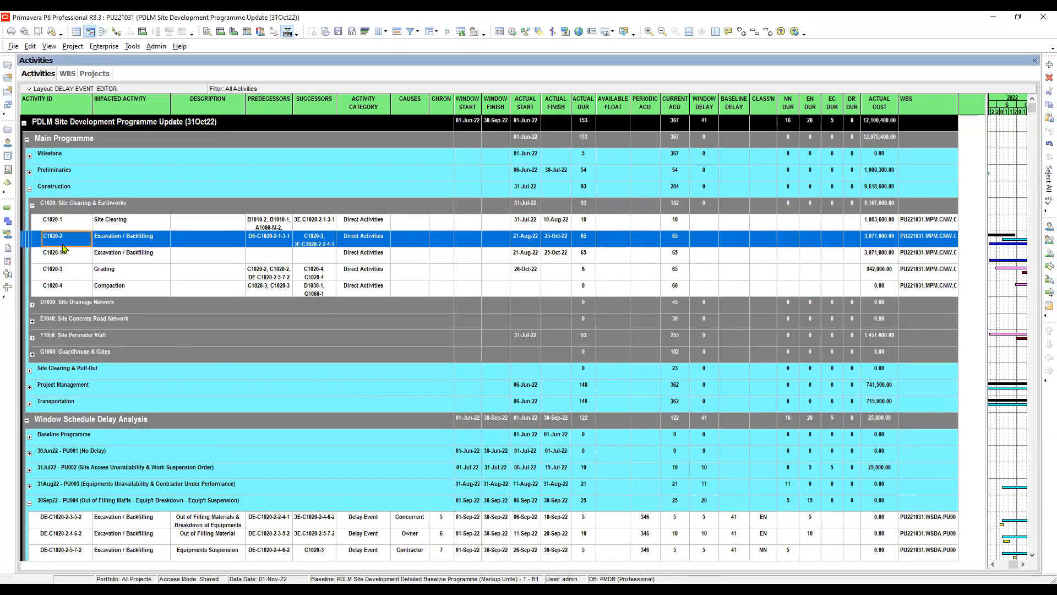
left_click(61, 256)
left_click(71, 237)
left_click(79, 259)
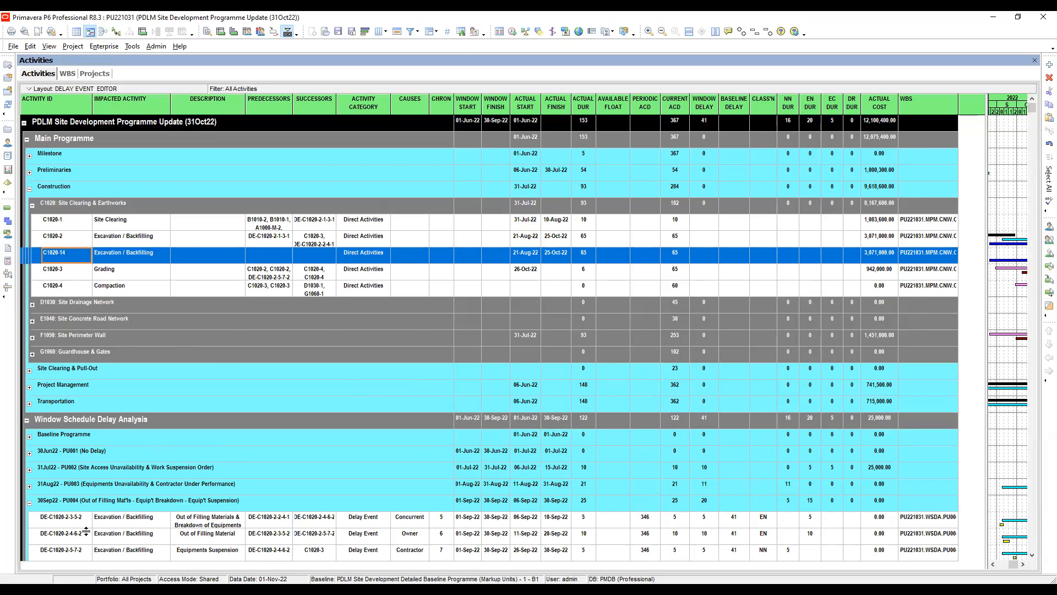
left_click(81, 555)
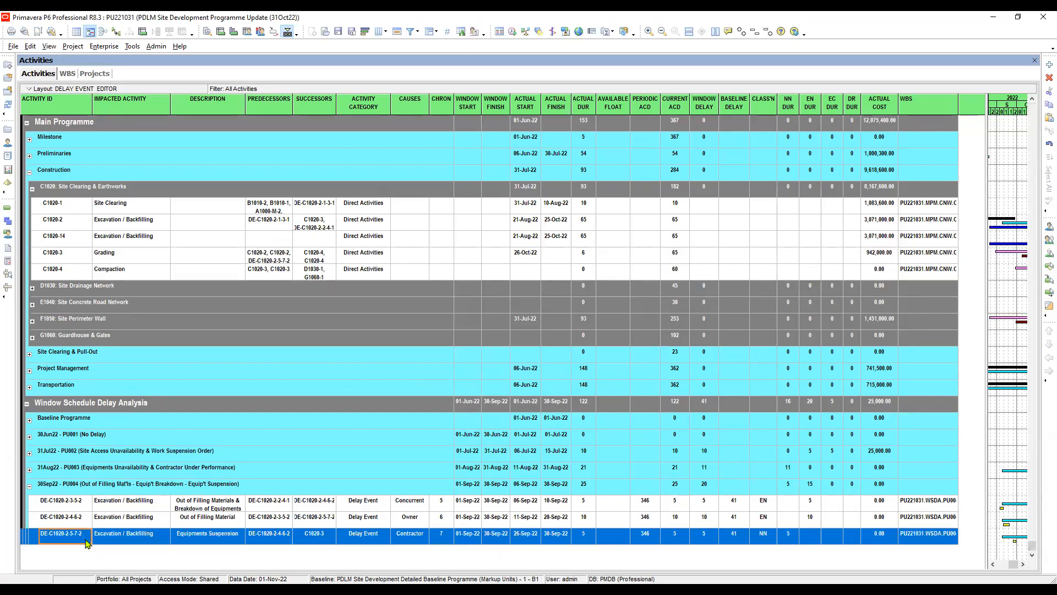
left_click(88, 537)
key("ctrl+c")
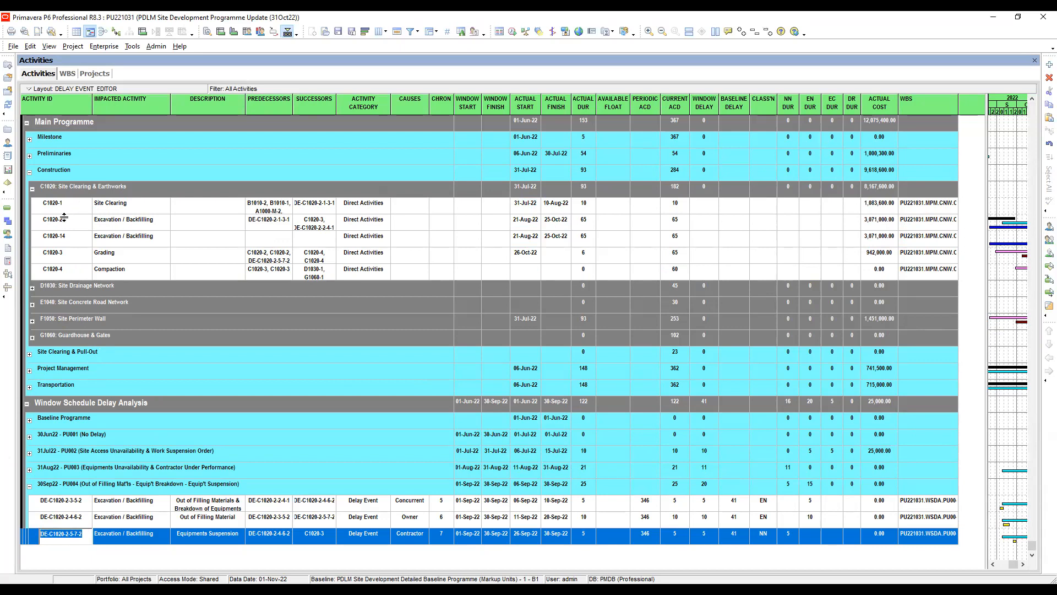
- Change the duplicated Excavation / Backfilling activity's ID to DE-C1020-2-6-8-3, based on the copied delay event ID
left_click(71, 240)
left_click(71, 238)
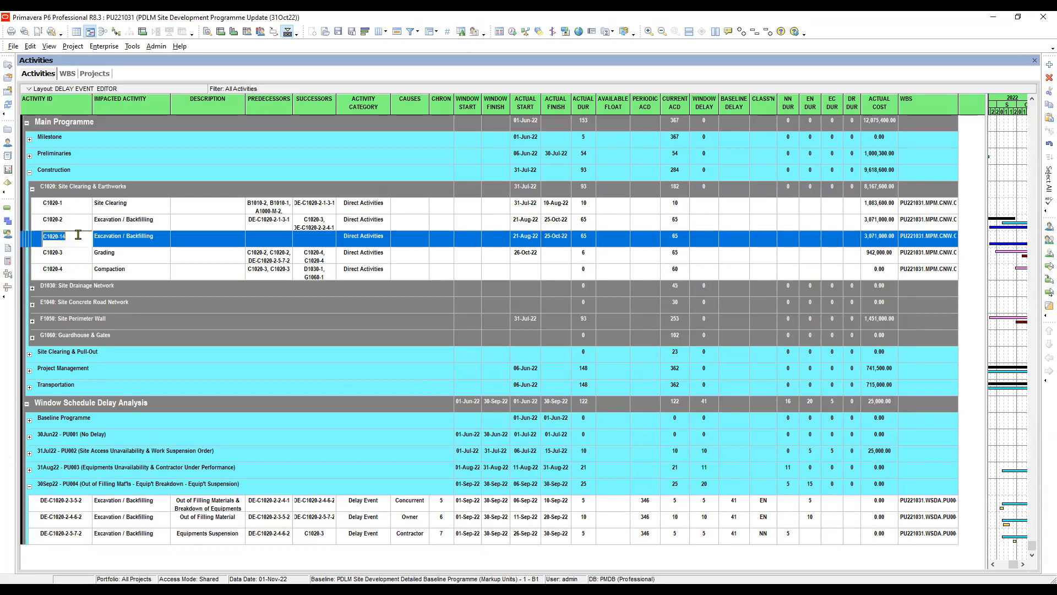
key("ctrl+v")
key("BackSpace")
type("6")
key("BackSpace")
type("8")
key("BackSpace")
type("3")
key("Return")
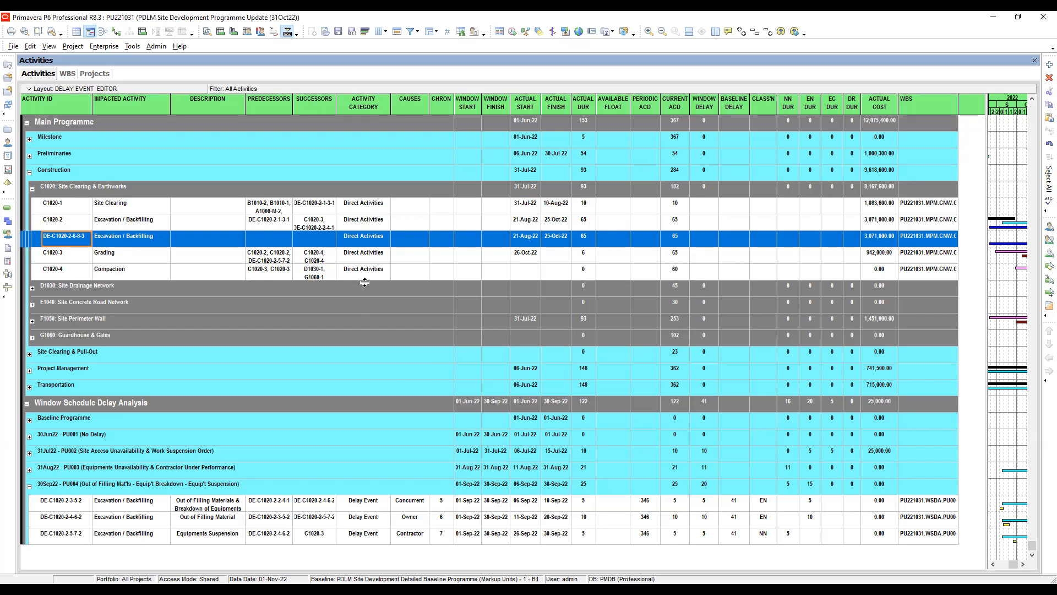
- Duplicate the DE-C1020-2-6-8-3 Excavation / Backfilling activity to create a second delay event
left_click(101, 238)
left_click(81, 240)
right_click(80, 239)
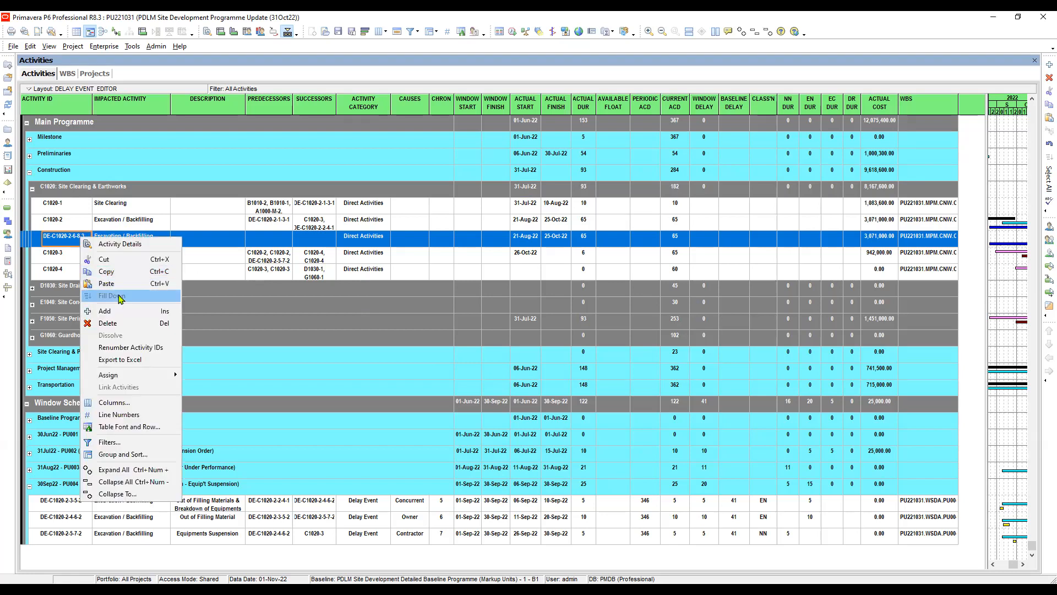
left_click(116, 274)
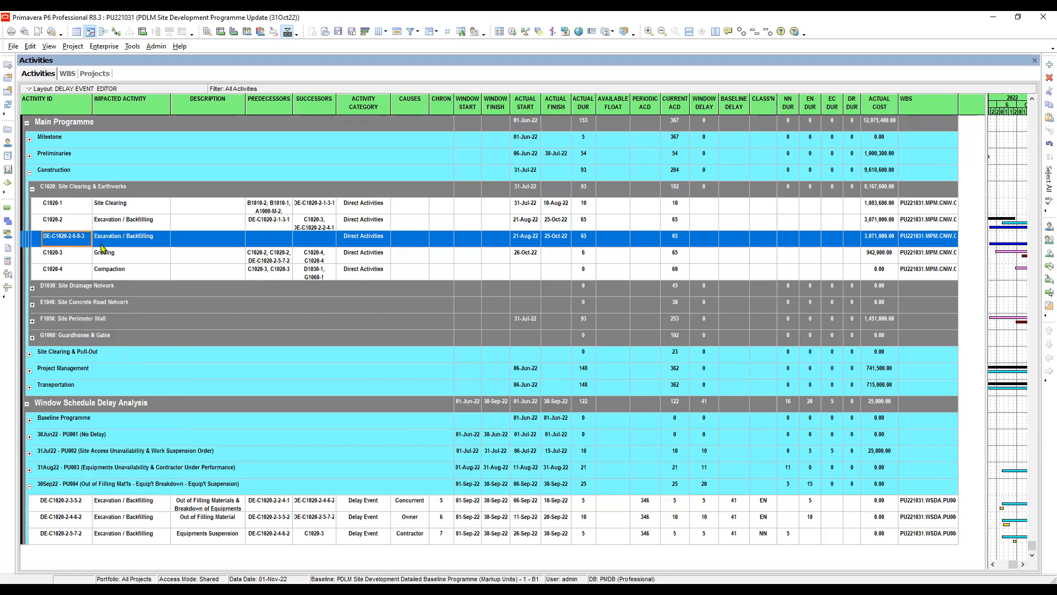
right_click(88, 240)
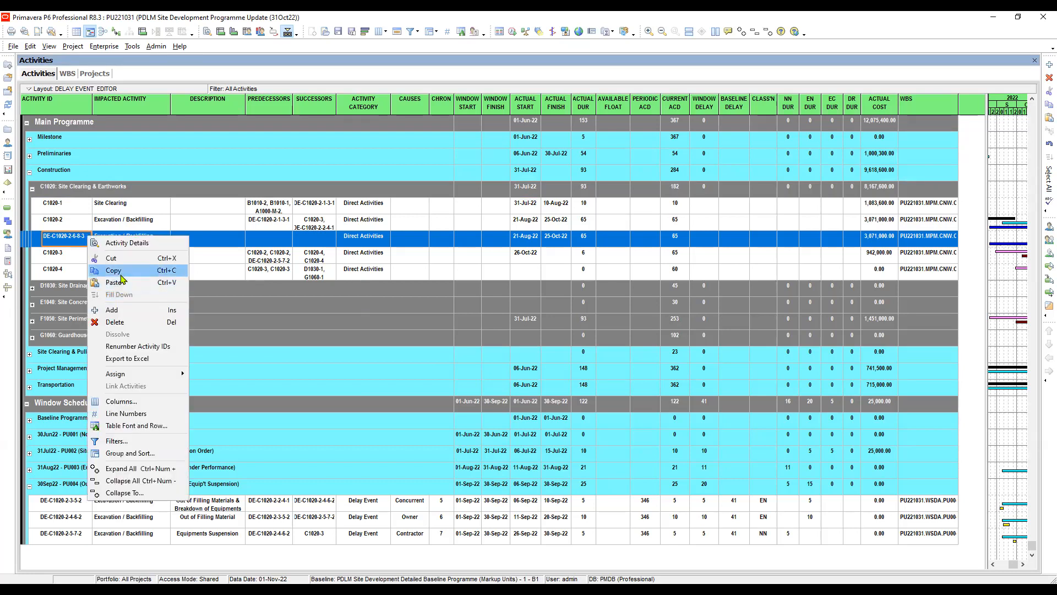
left_click(124, 282)
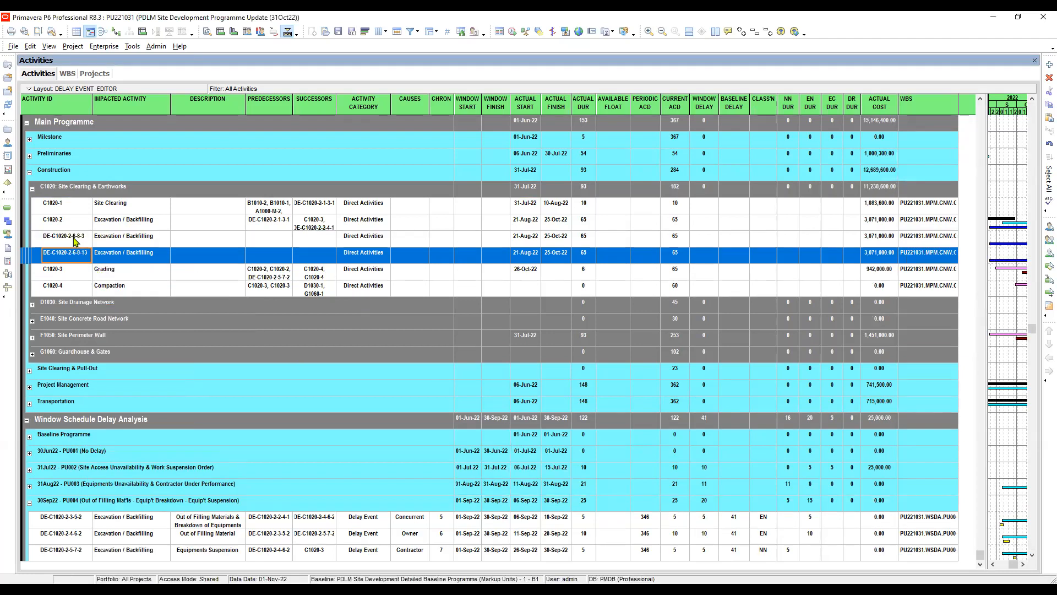
- Change the second duplicated activity's ID to DE-C1020-2-7-9-3
left_click(75, 255)
left_click(74, 254)
left_click(78, 255)
key("BackSpace")
type("7")
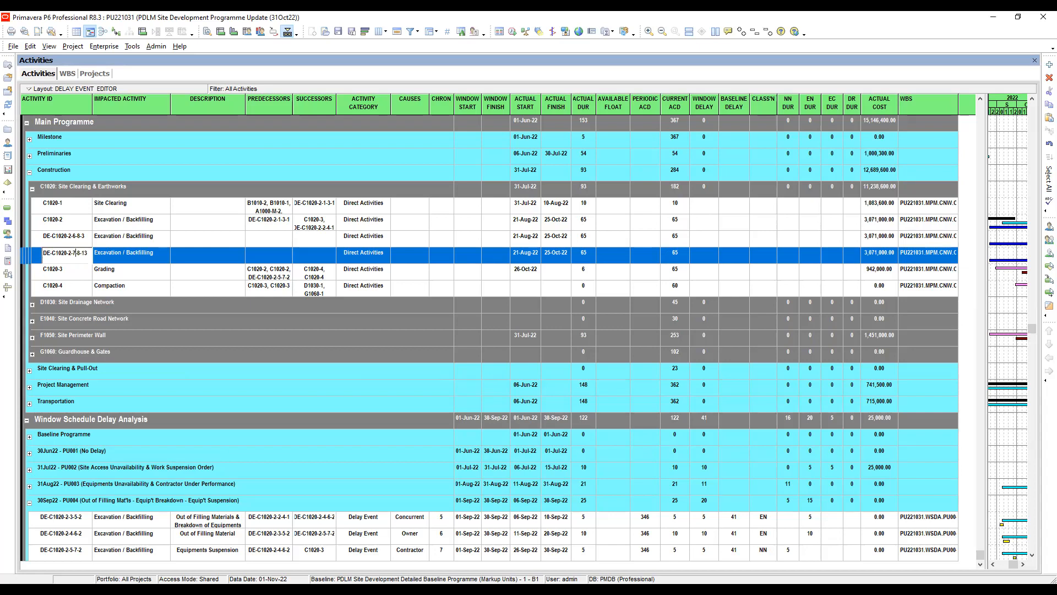
key("Right")
key("Right")
key("BackSpace")
type("9")
left_click(89, 254)
key("BackSpace")
type("3")
left_click(108, 242)
left_click(107, 256)
left_click(82, 240)
left_click(84, 256)
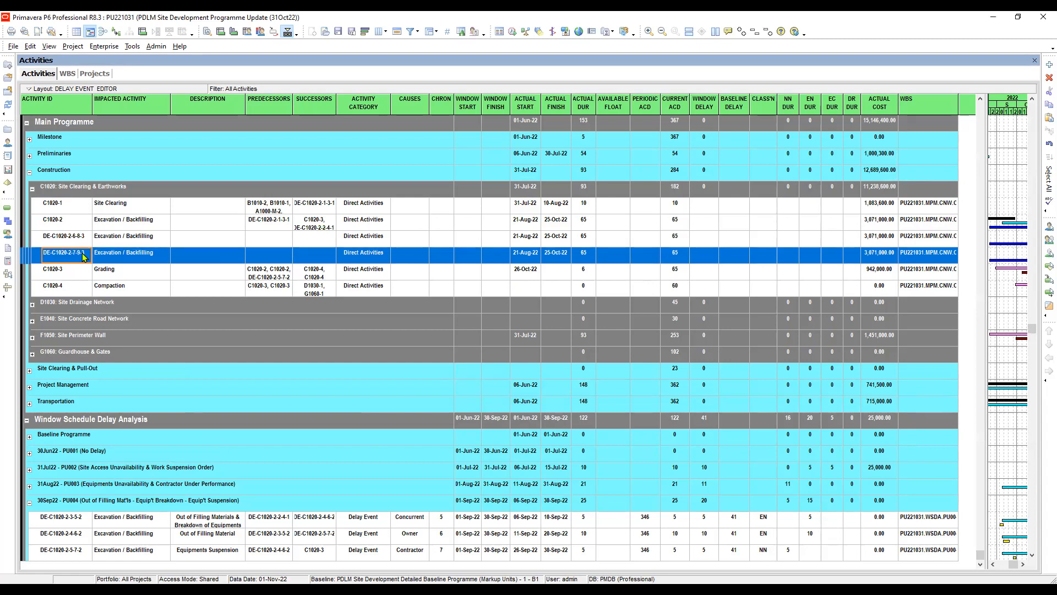
- Enter "Equipments Suspension Extension" as the description of delay event DE-C1020-2-6-8-3
left_click(118, 242)
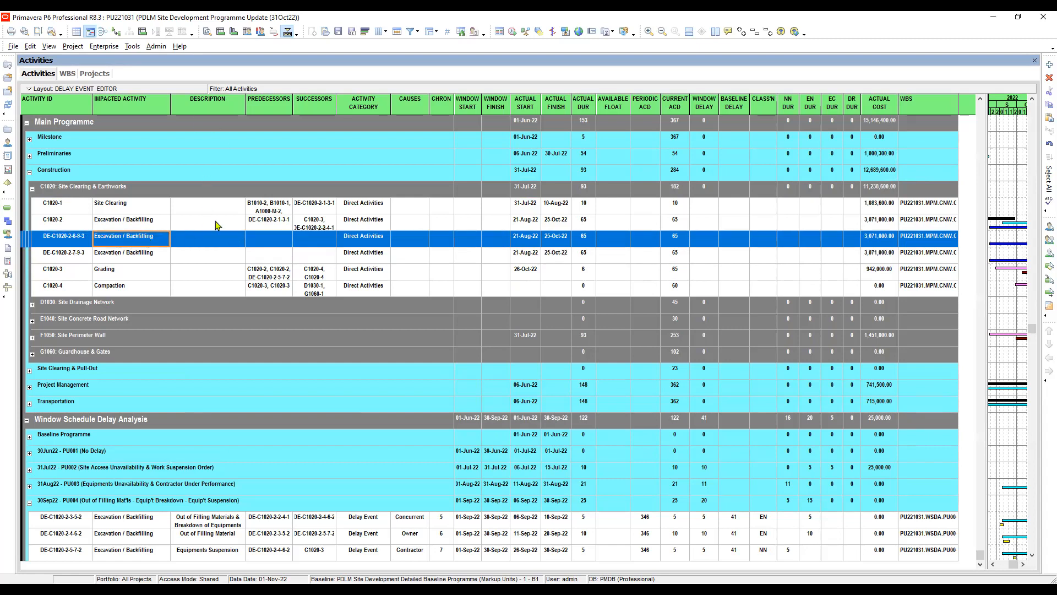
left_click(209, 243)
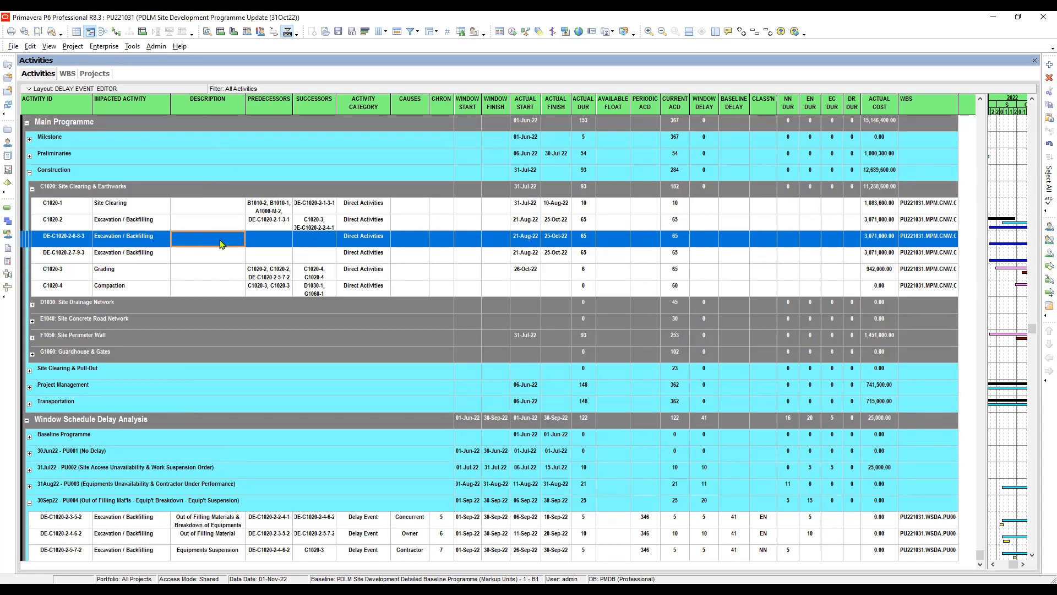
left_click(221, 244)
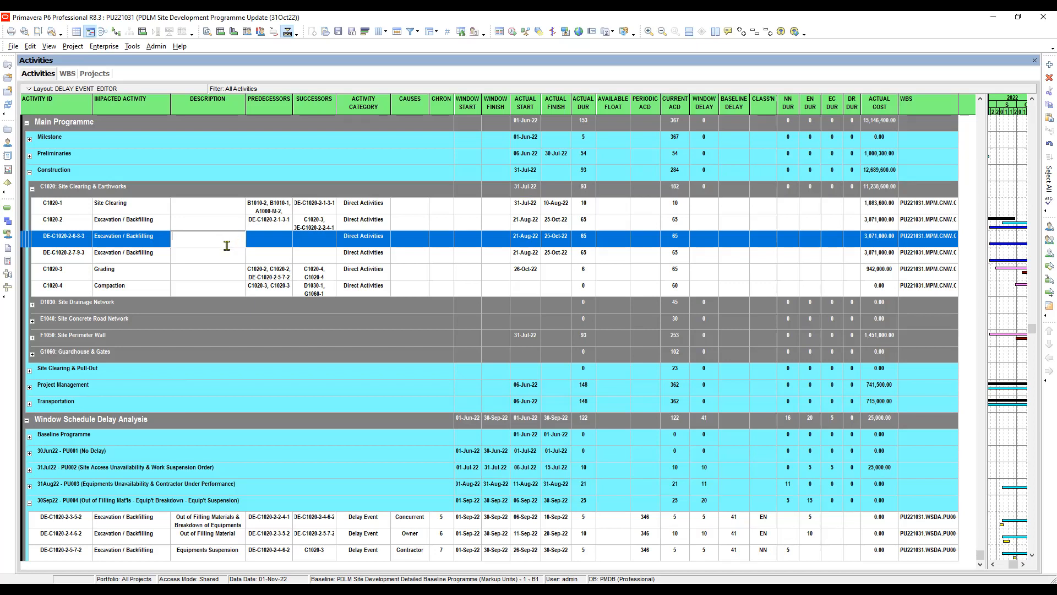
type("Equipments Suspension Extensio")
left_click(259, 239)
double_click(230, 241)
left_click(242, 237)
key("End")
type("n")
left_click(254, 242)
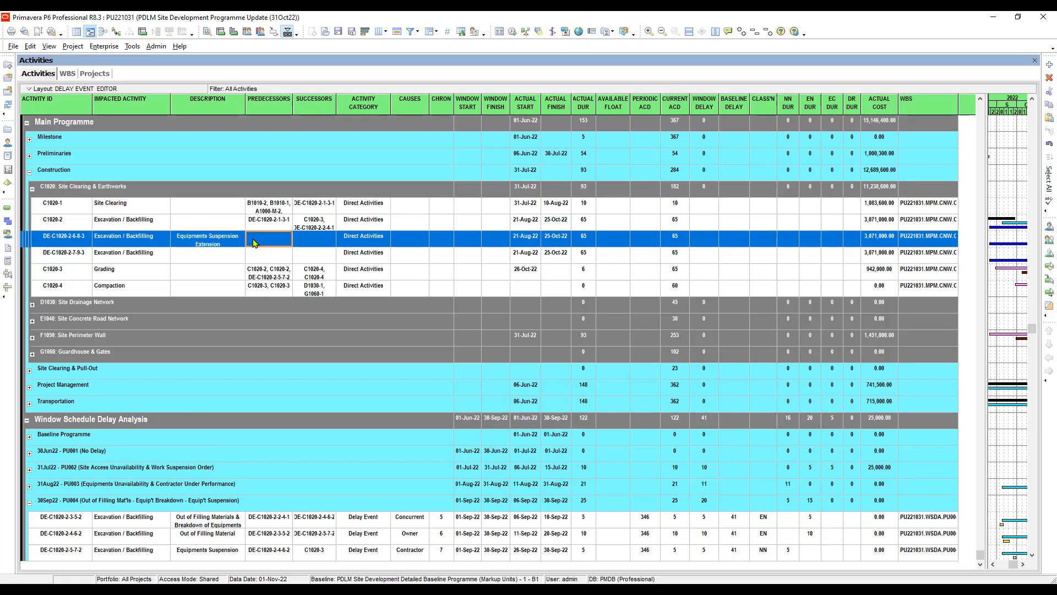
- Enter "Inclement Weather / Force Majeure" as the description of delay event DE-C1020-2-7-9-3
left_click(207, 256)
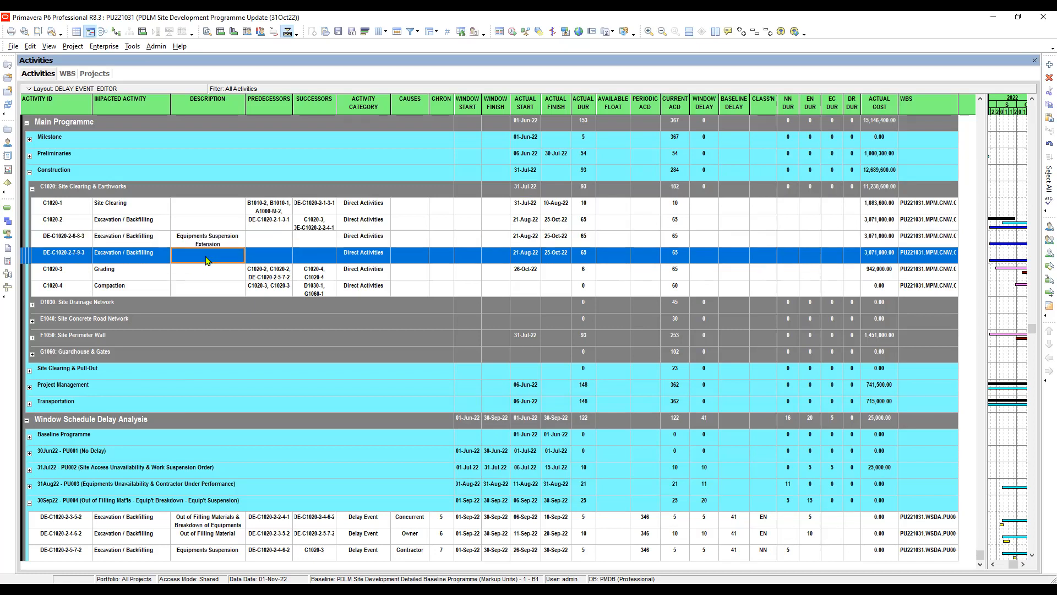
left_click(213, 257)
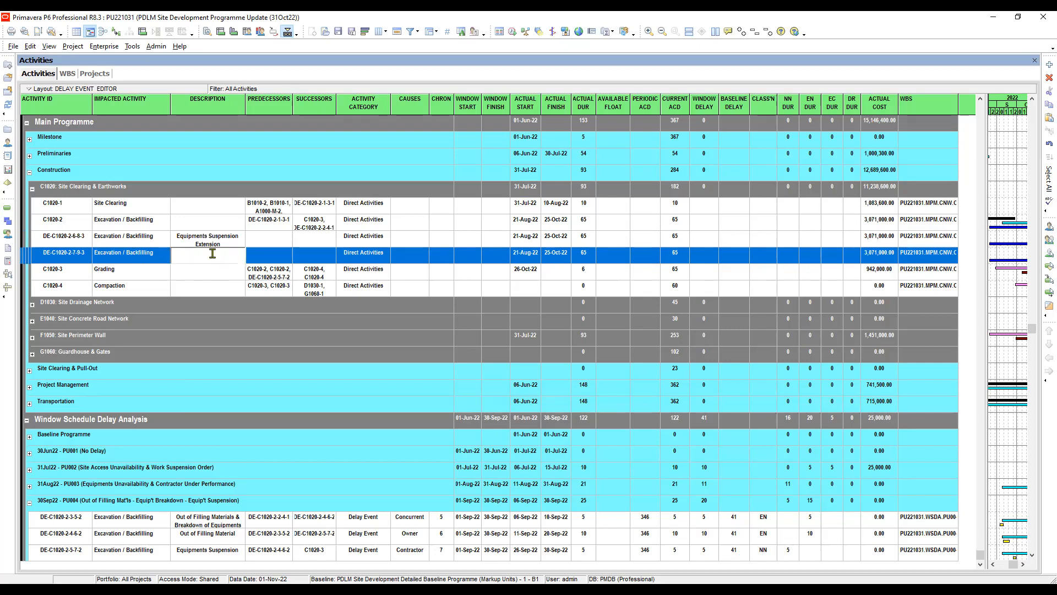
type("Inclem")
type("ent")
type(" Weather")
type(" / Force")
type(" Majeure")
left_click(216, 269)
left_click(212, 259)
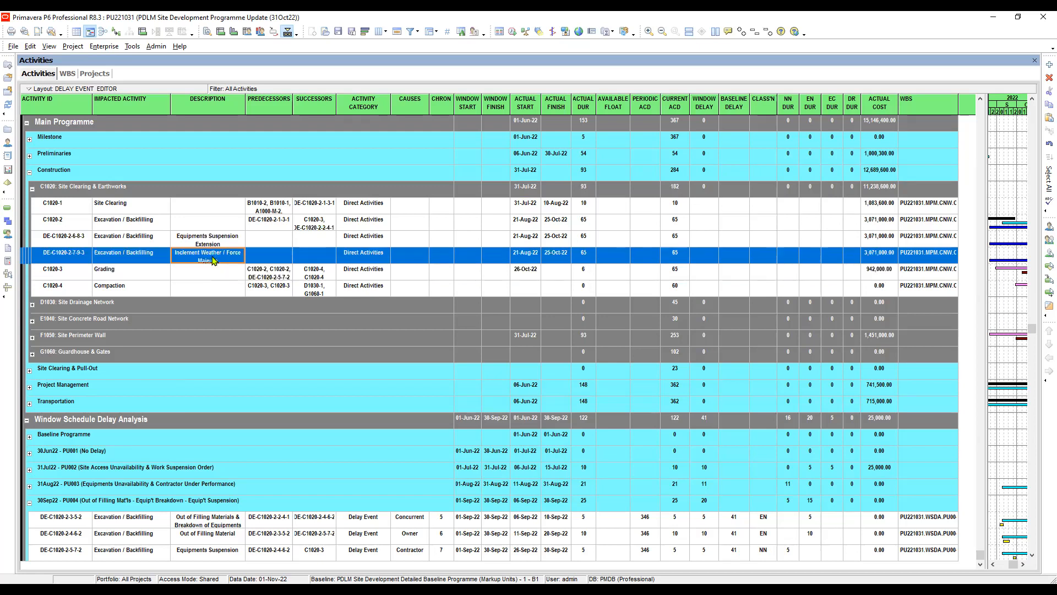
left_click(70, 240)
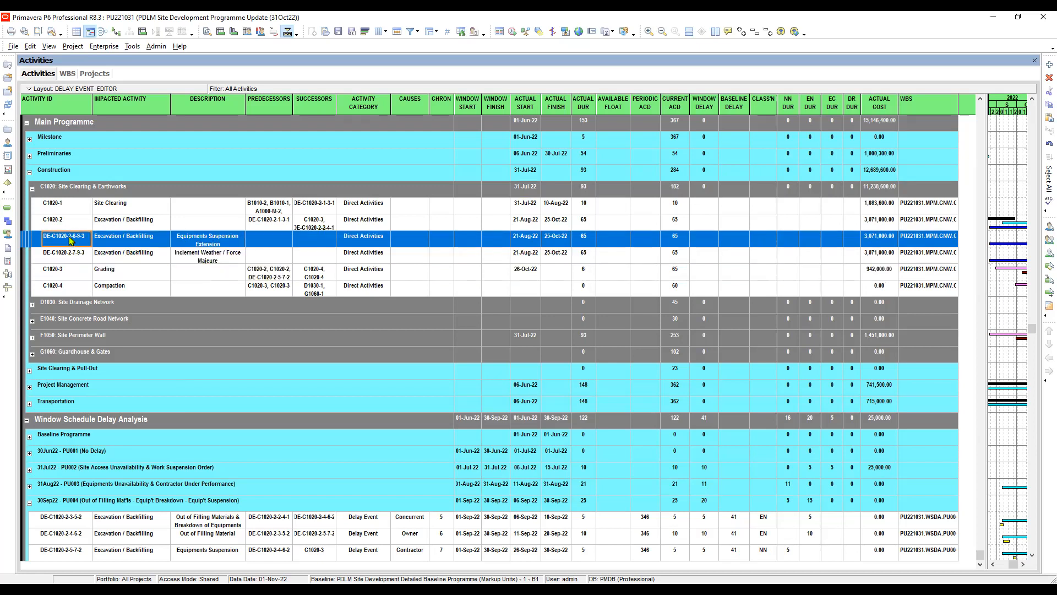
- Link September delay event DE-C1020-2-5-7-2 as predecessor of delay event DE-C1020-2-6-8-3
left_click(115, 242)
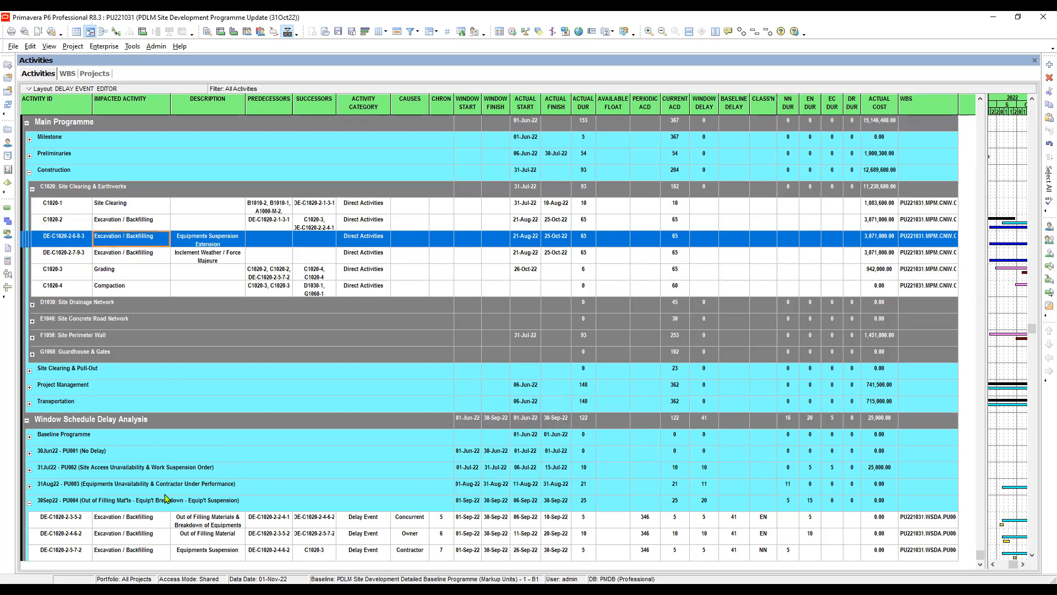
left_click(76, 552)
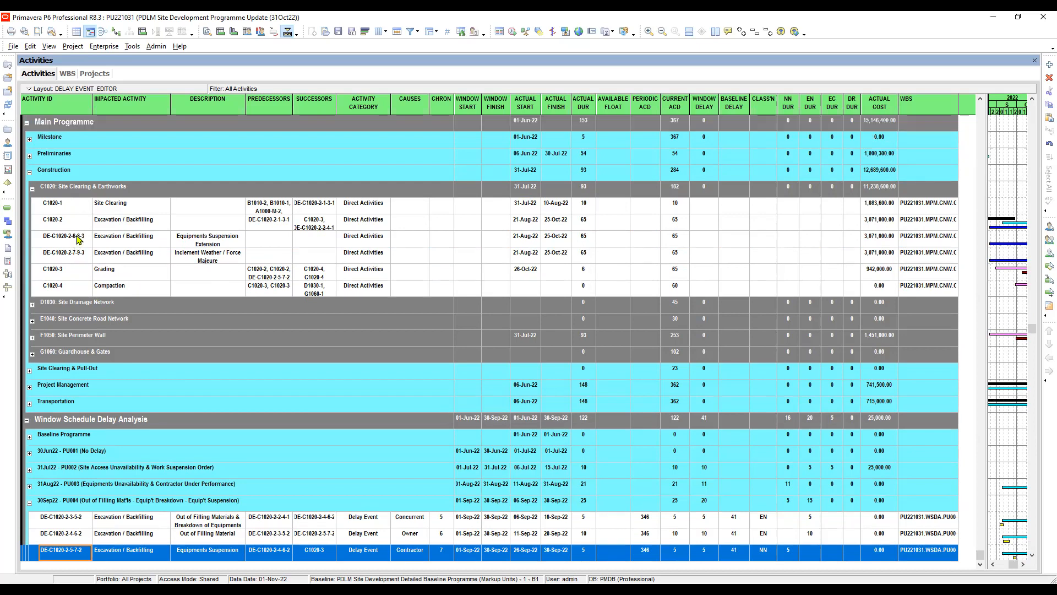
left_click(78, 236, "ctrl")
right_click(78, 237)
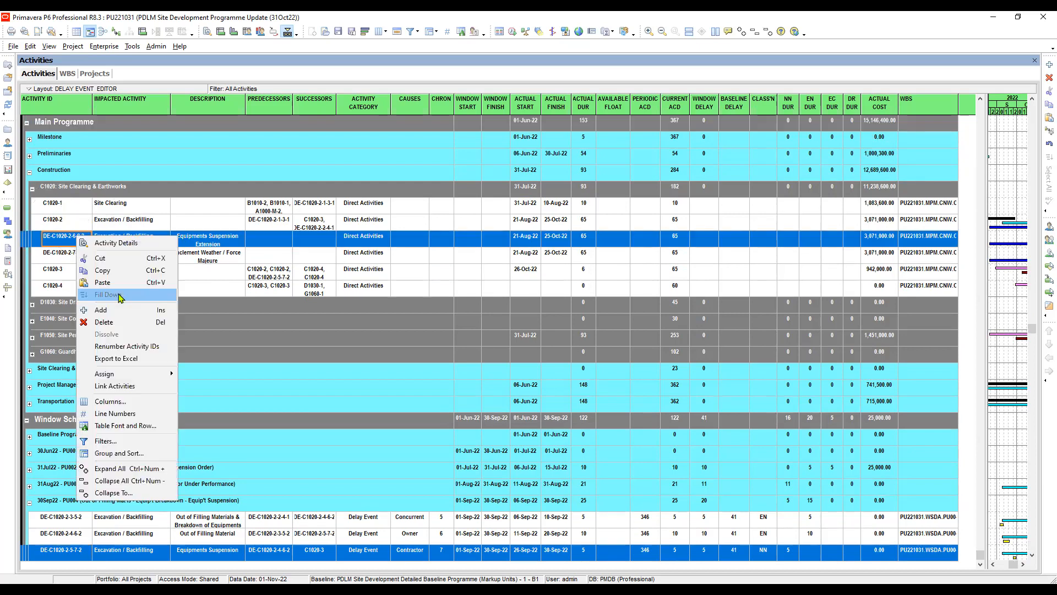
left_click(125, 386)
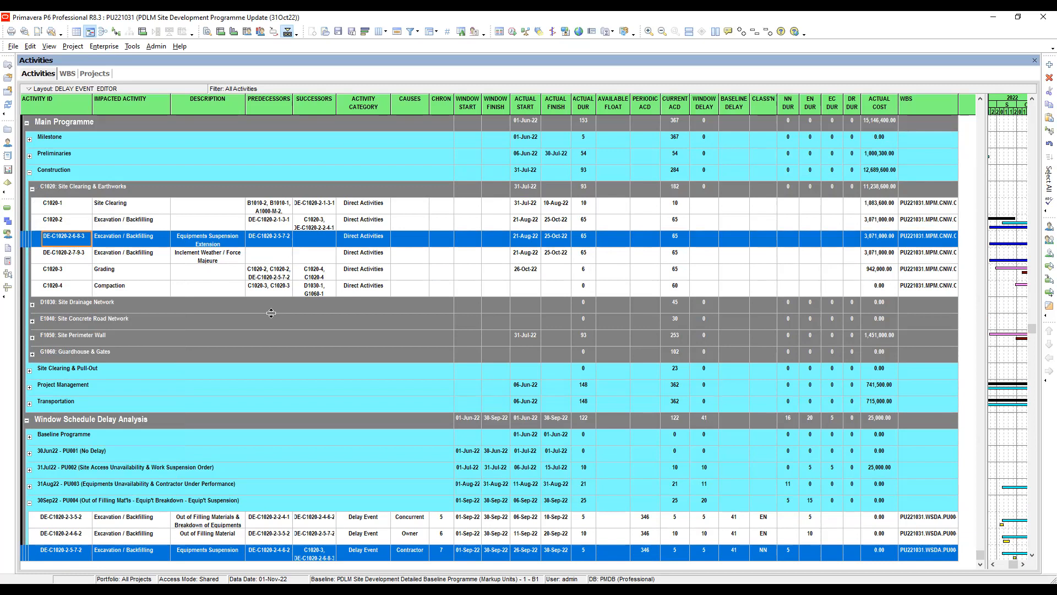
- Check the October delay sequence in the narrative slide, and link delay event DE-C1020-2-6-8-3 to successor DE-C1020-2-7-9-3
left_click(120, 259)
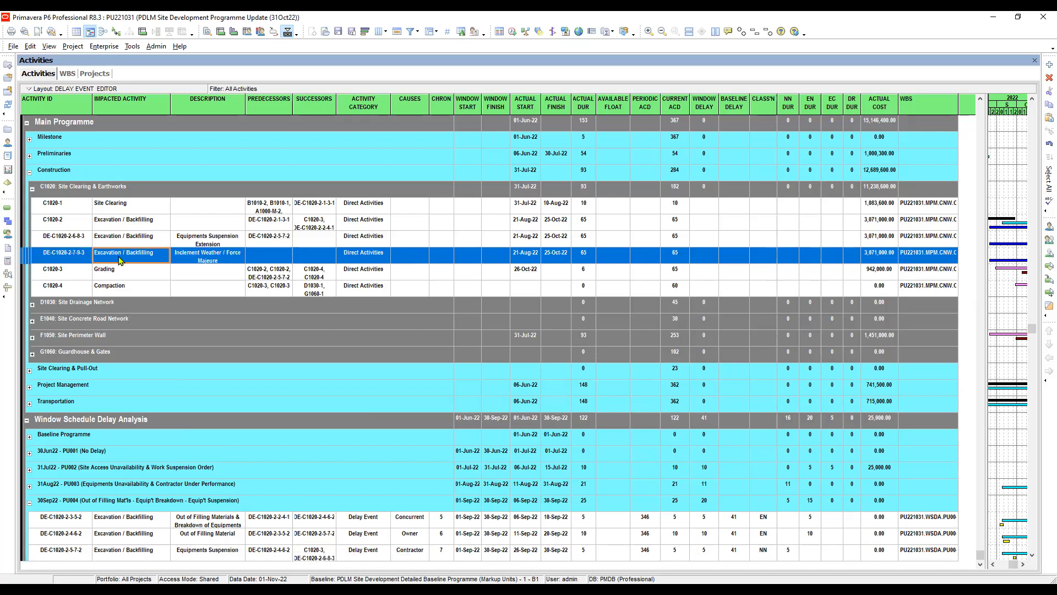
left_click(213, 249)
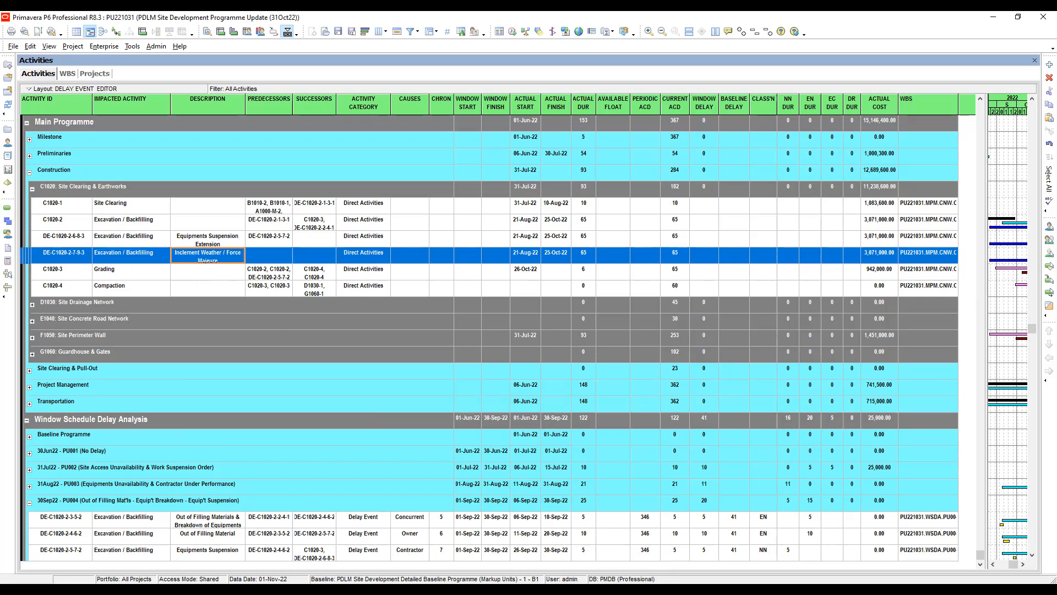
left_click(382, 534)
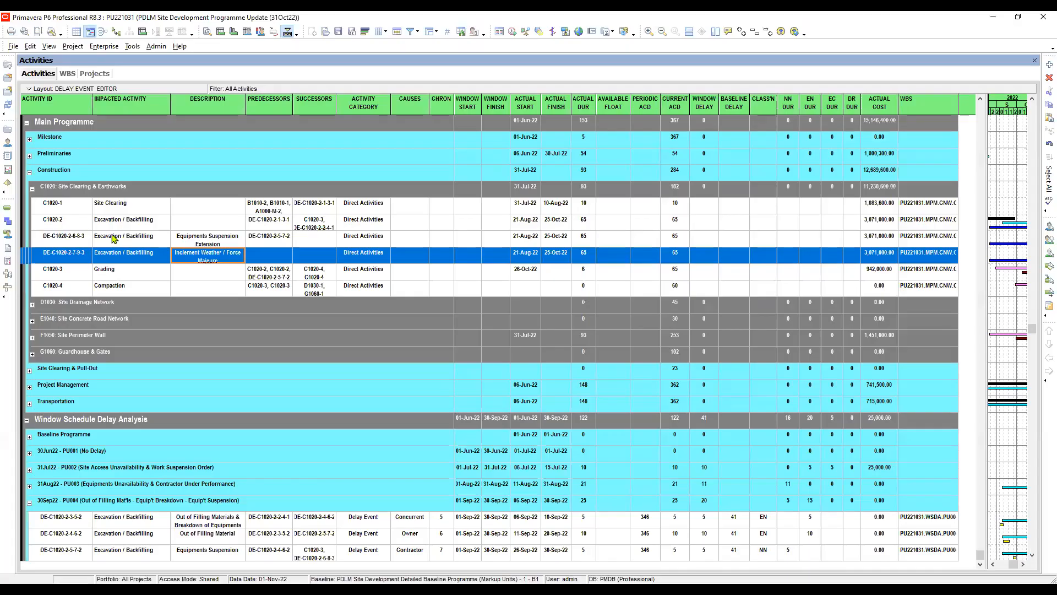
left_click(111, 235)
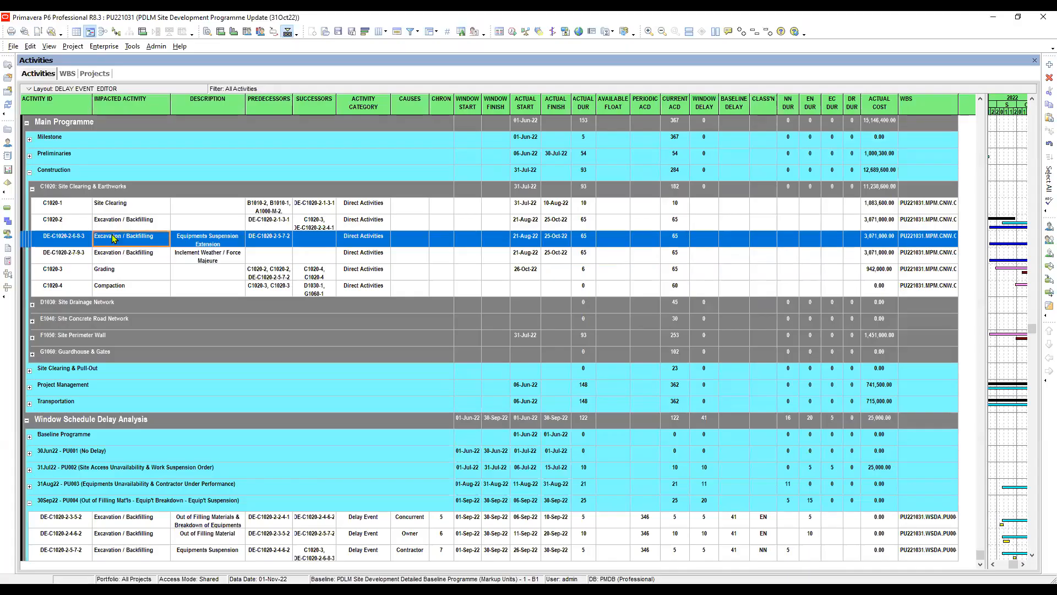
left_click(113, 253, "ctrl")
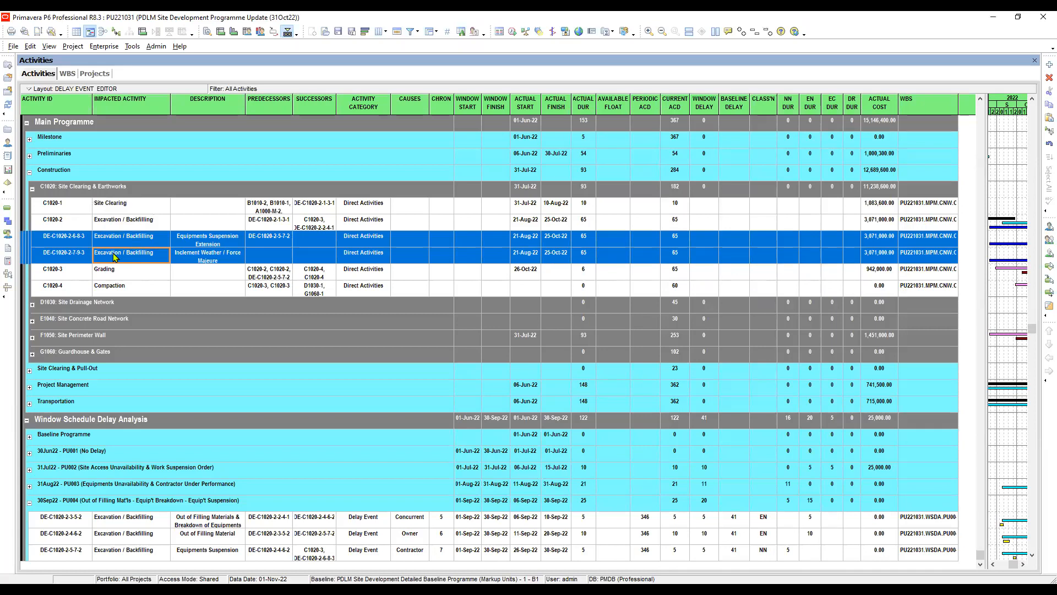
right_click(113, 253)
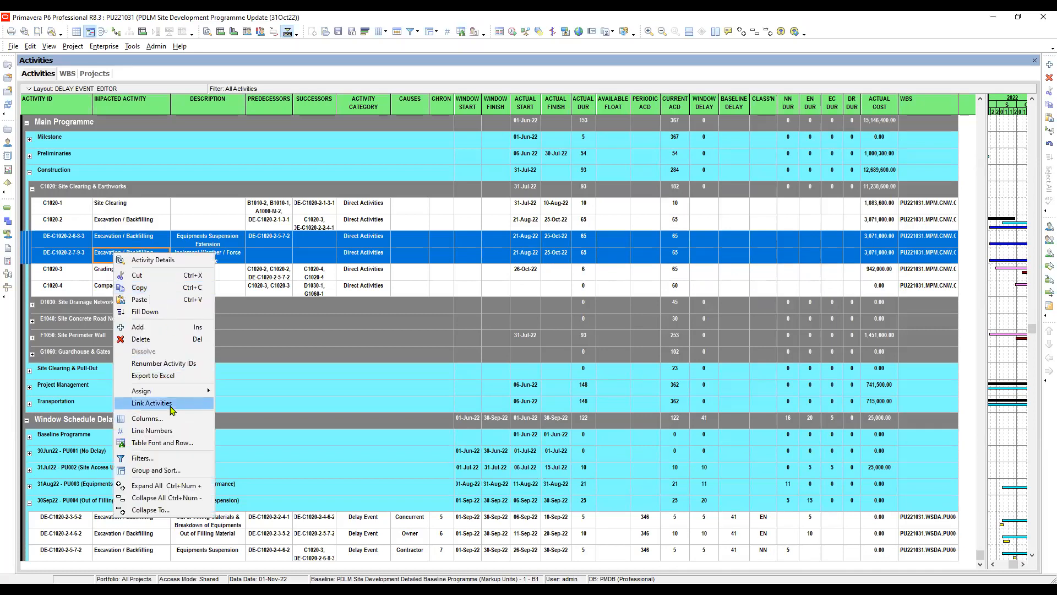
left_click(152, 403)
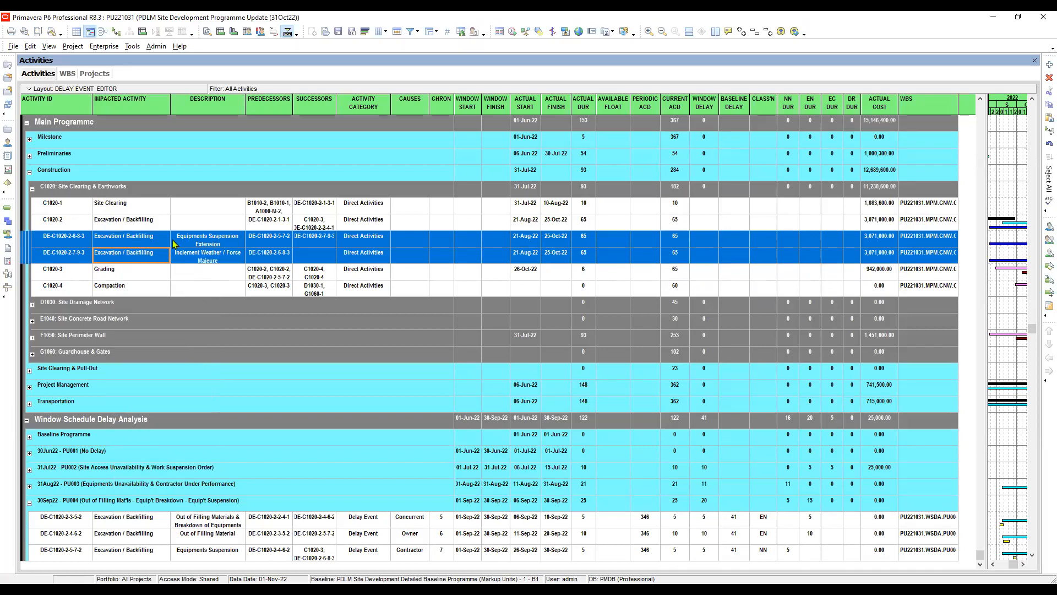
- Display the activity details below the activity table, showing the relationships of delay event DE-C1020-2-6-8-3
left_click(147, 238)
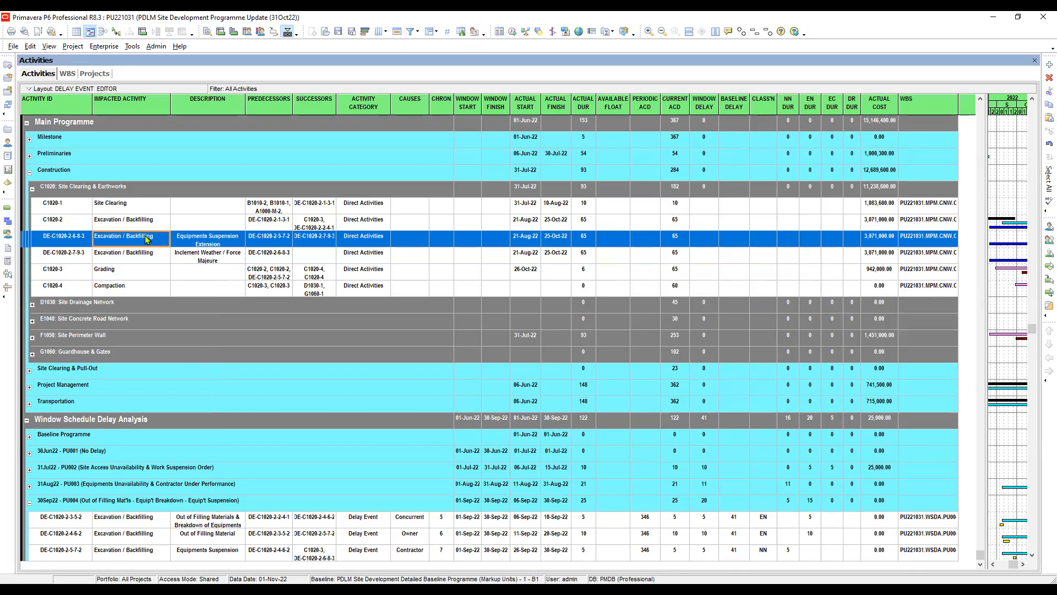
left_click(49, 46)
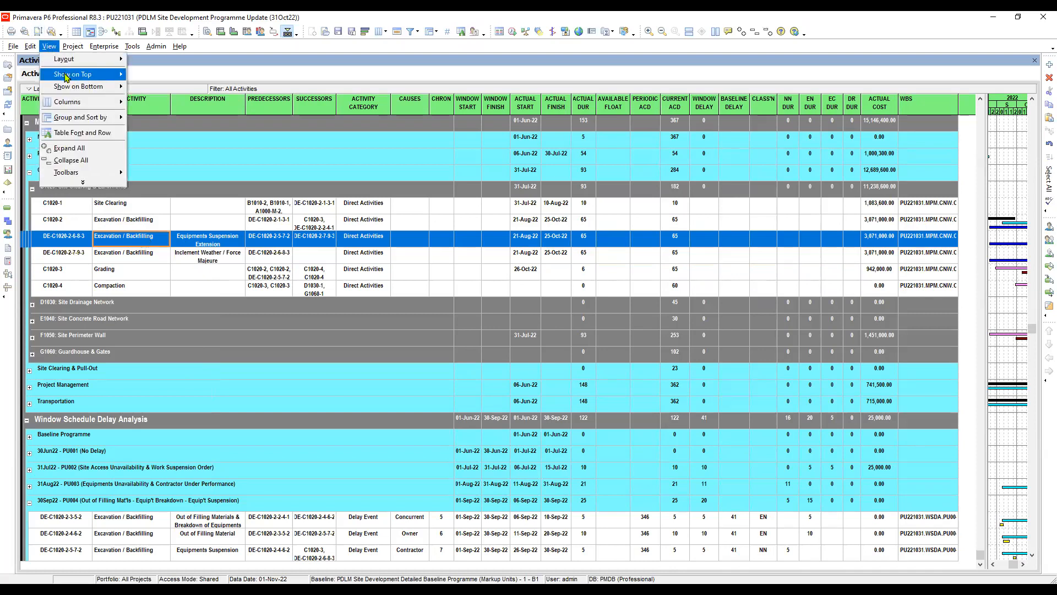
mouse_move(75, 88)
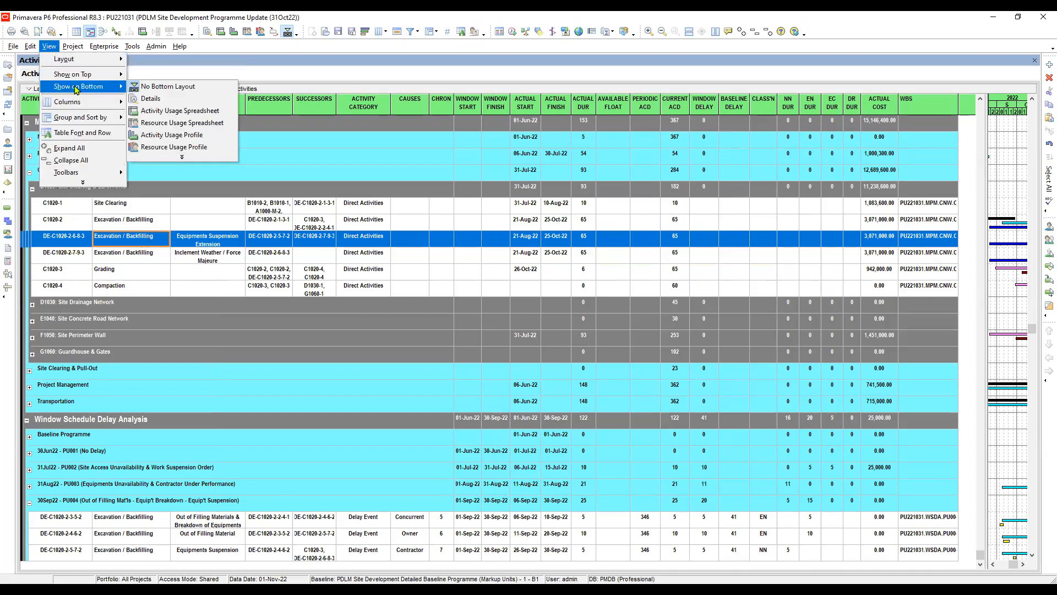
left_click(150, 99)
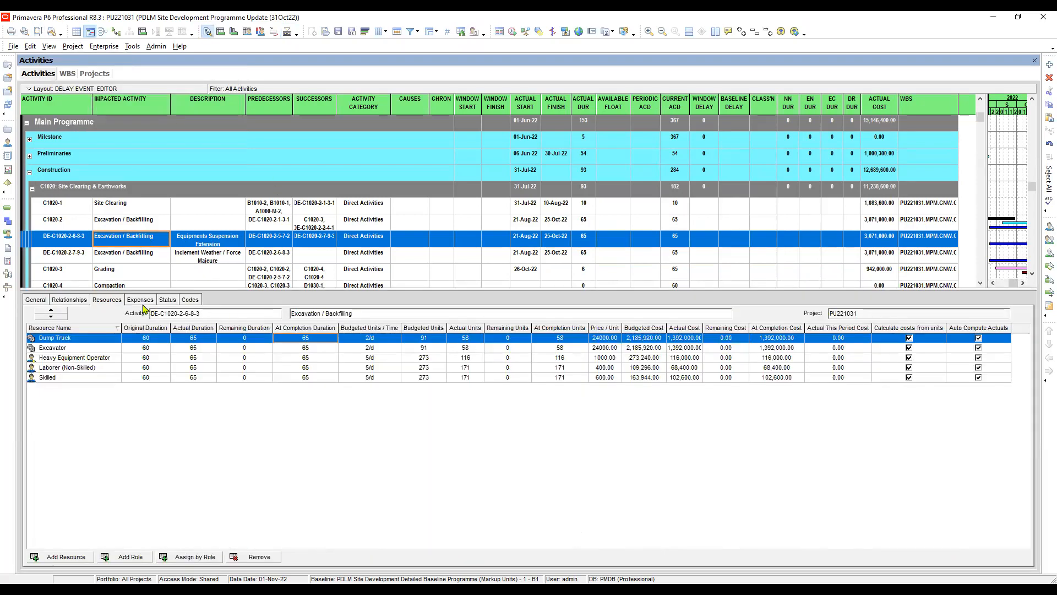
left_click(69, 300)
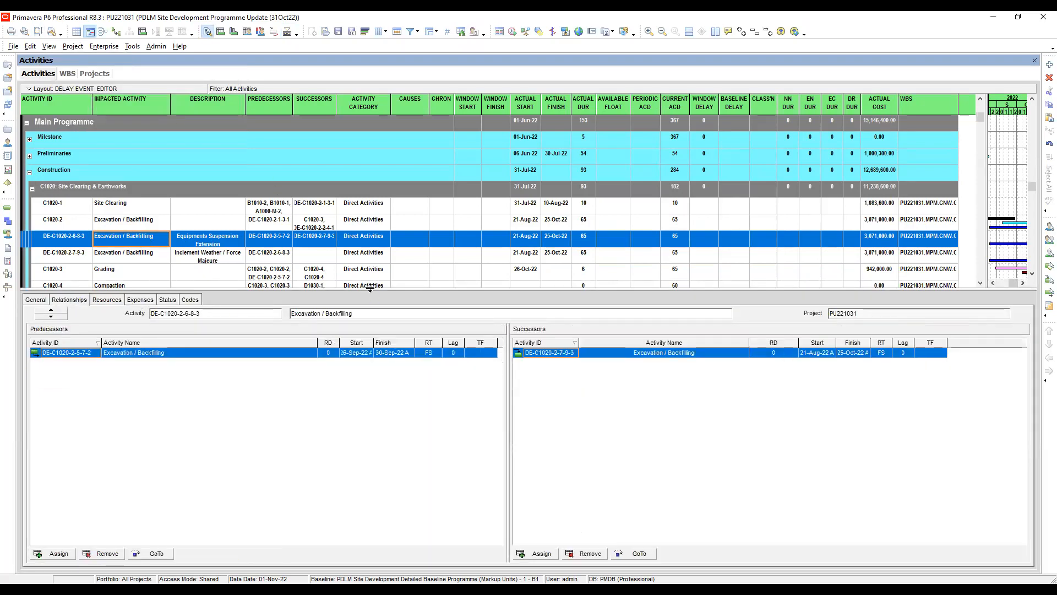
- Set the lag between DE-C1020-2-6-8-3 and its successor DE-C1020-2-7-9-3 to 3, and go to that successor
left_click(149, 226)
left_click(142, 238)
left_click(907, 356)
left_click(907, 356)
type("3")
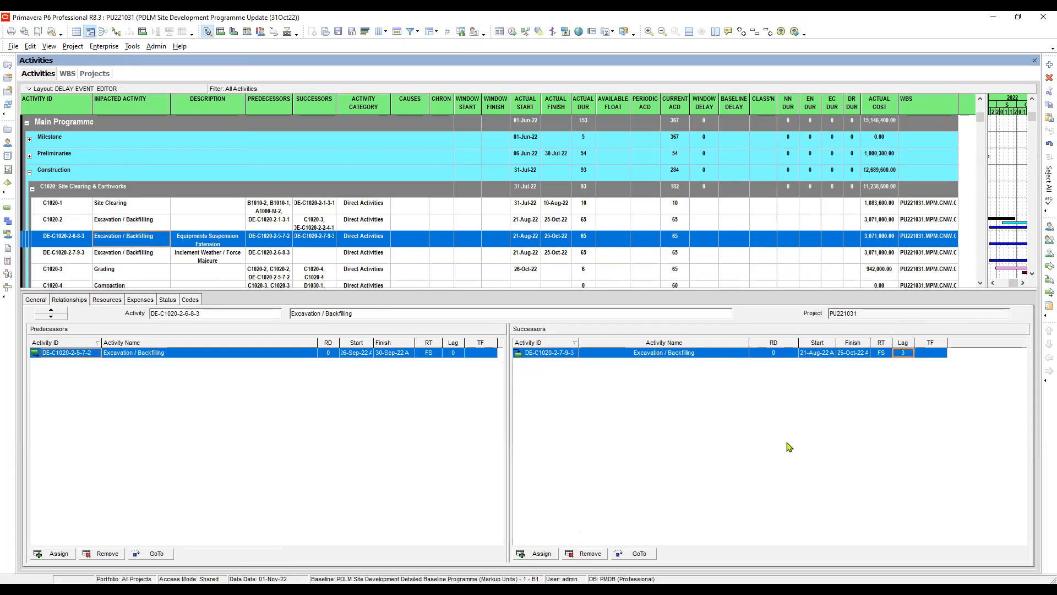
left_click(639, 553)
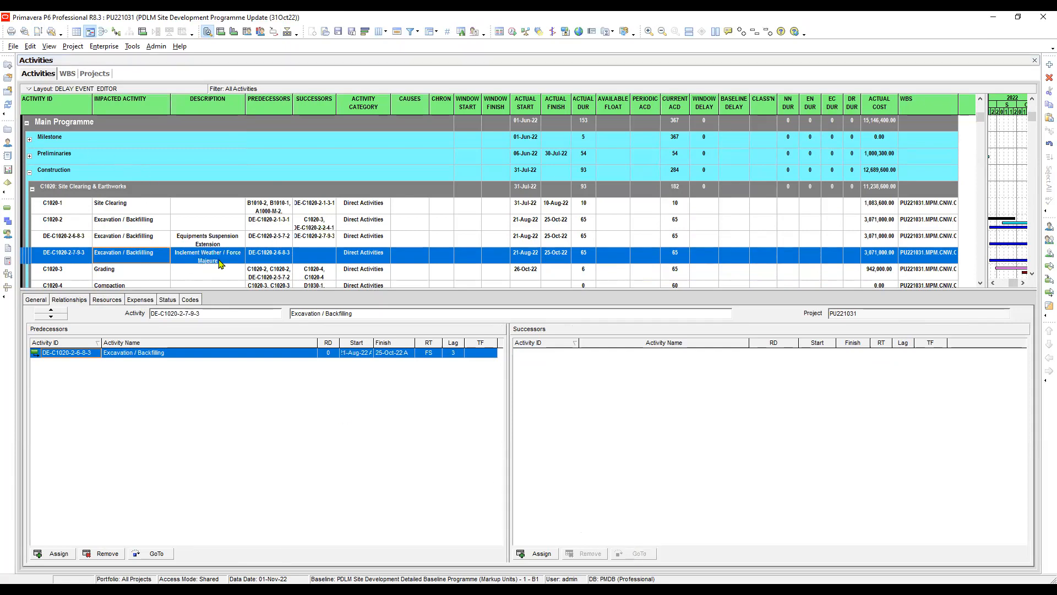
- Heighten the DE-C1020-2-7-9-3 row to fit its description, and enlarge the Gantt chart and the activity table area
left_click_drag(228, 264, 228, 268)
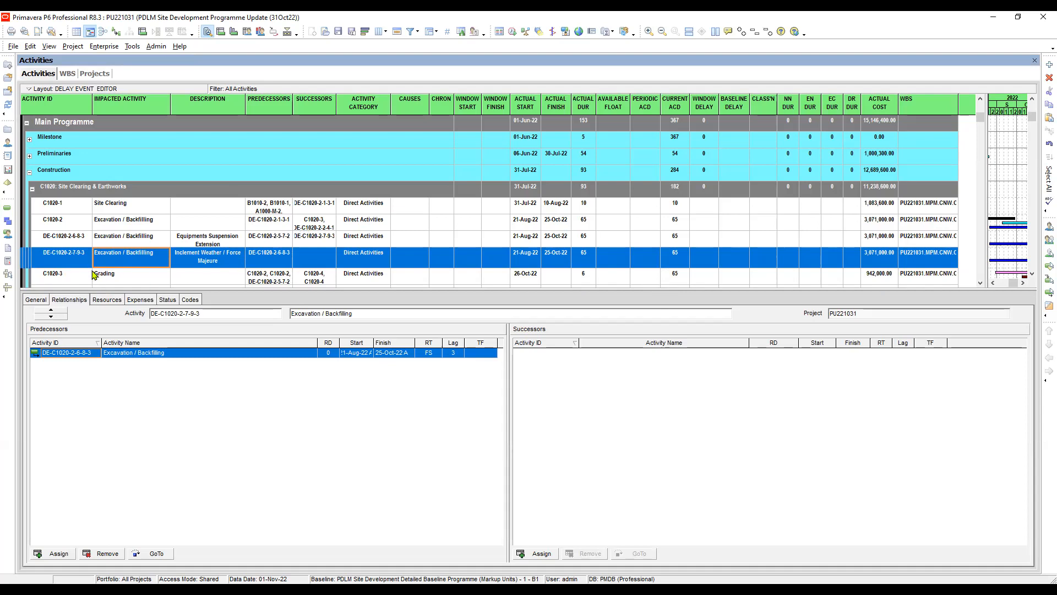
left_click(193, 260)
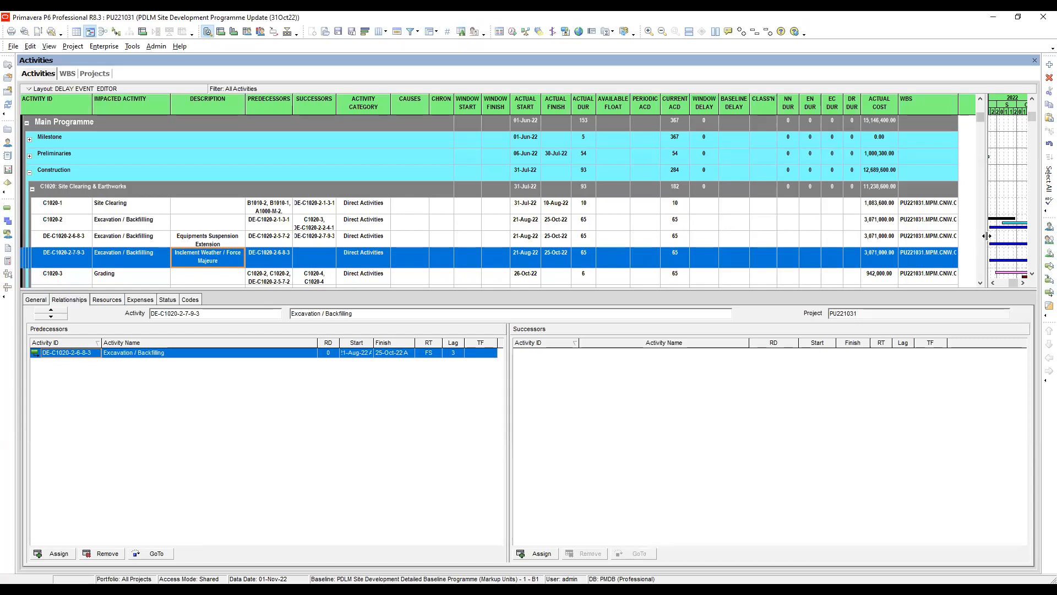
left_click_drag(986, 235, 690, 218)
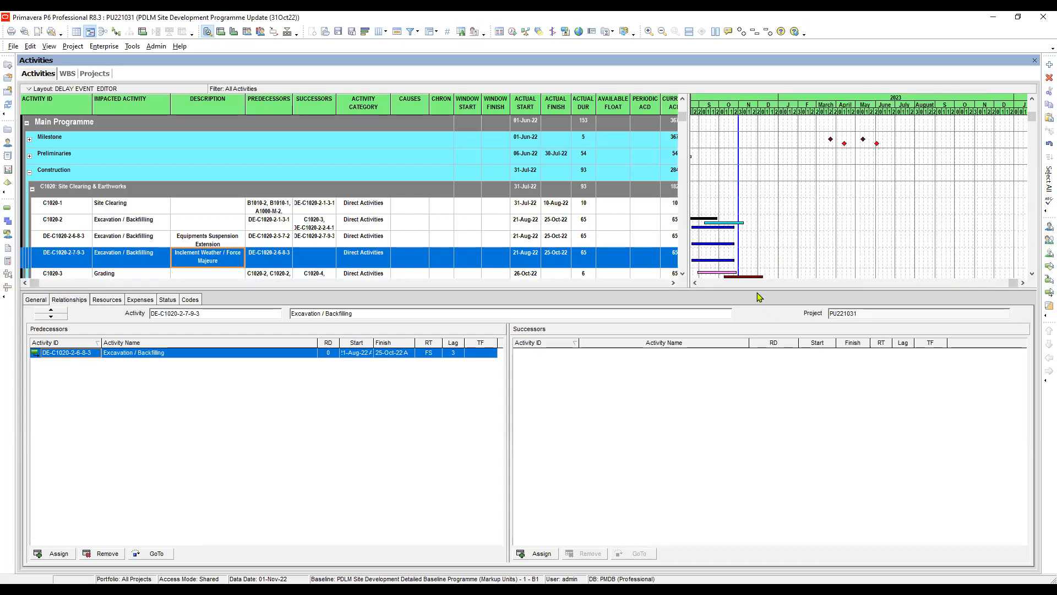
left_click_drag(758, 290, 785, 356)
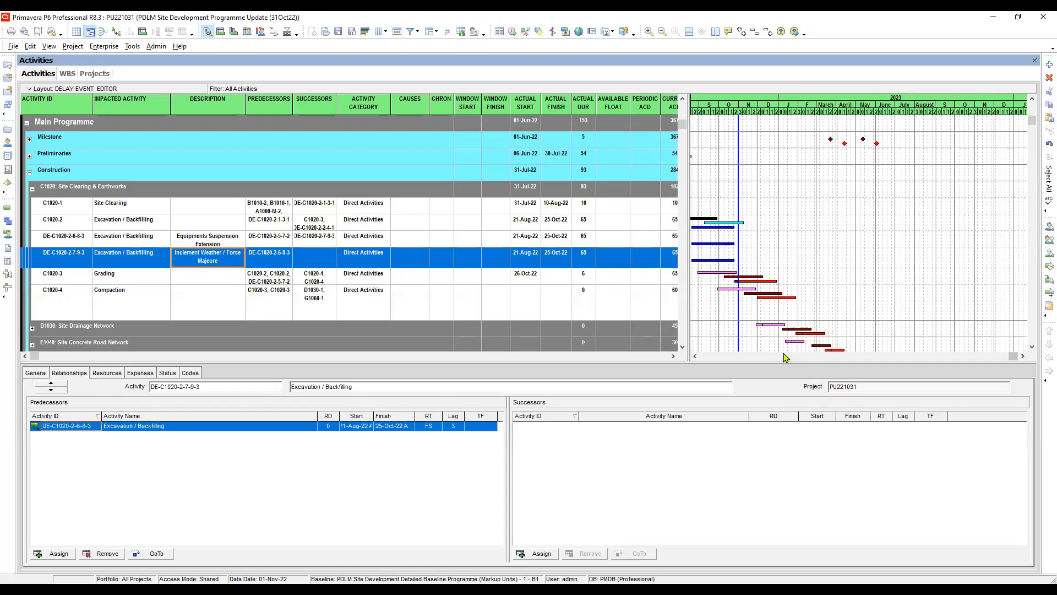
- Link delay event DE-C1020-2-7-9-3 to the C1020-3 Grading activity as its successor
left_click(140, 241)
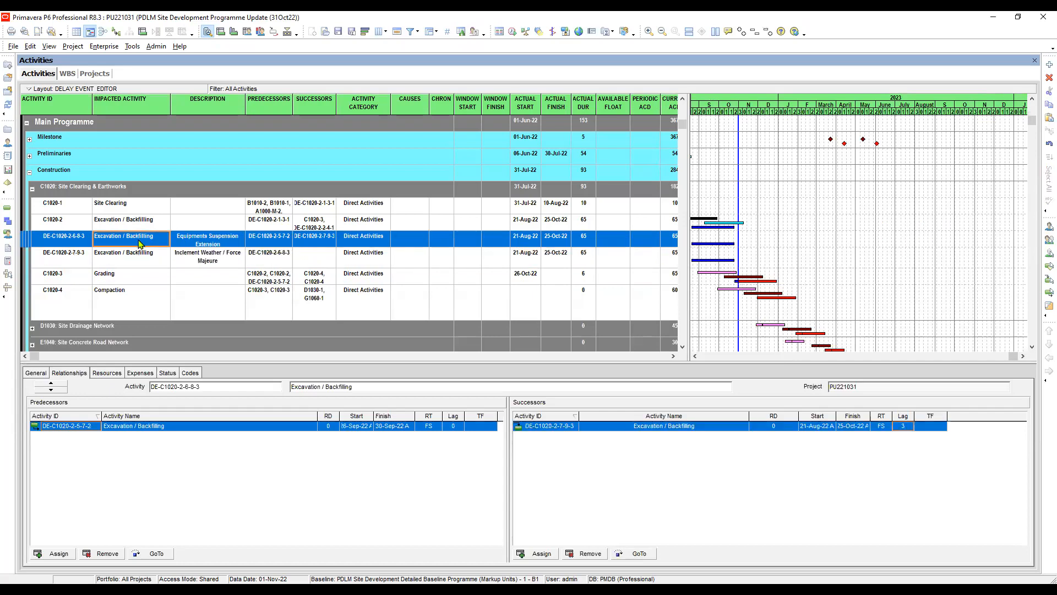
left_click(199, 259)
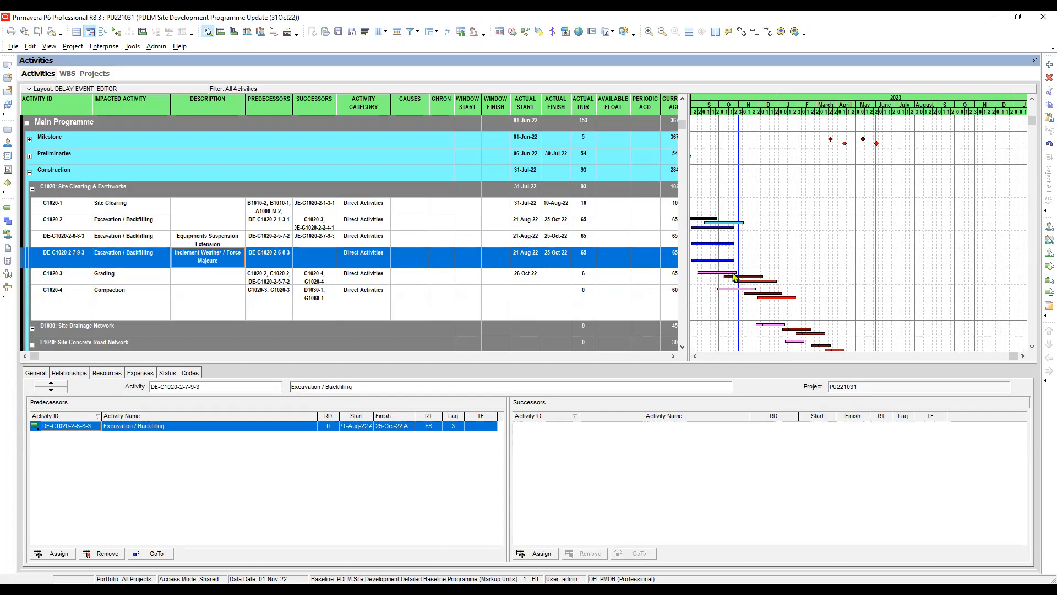
left_click(579, 278)
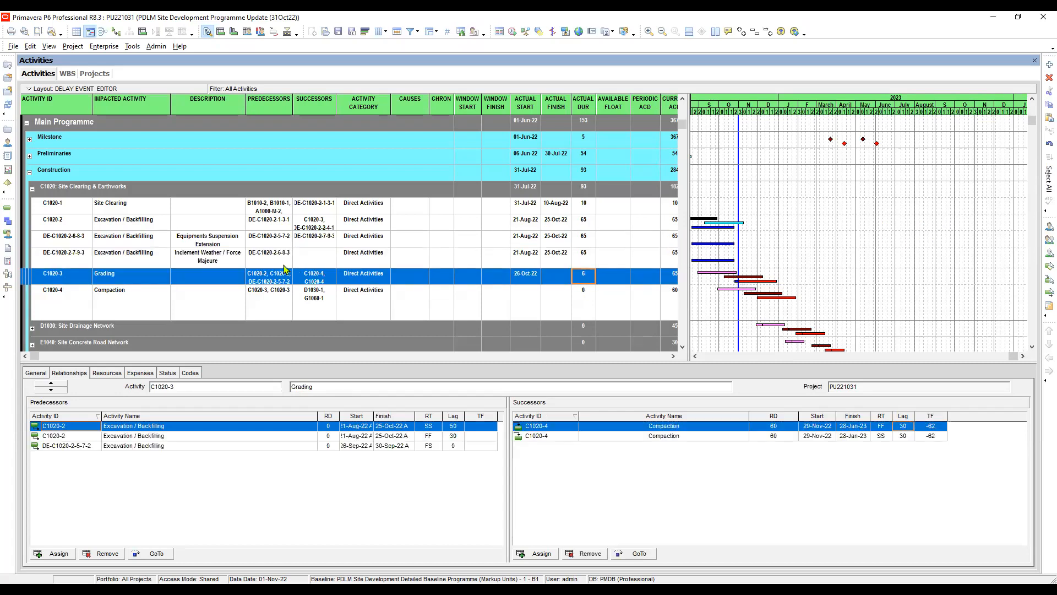
left_click(200, 260)
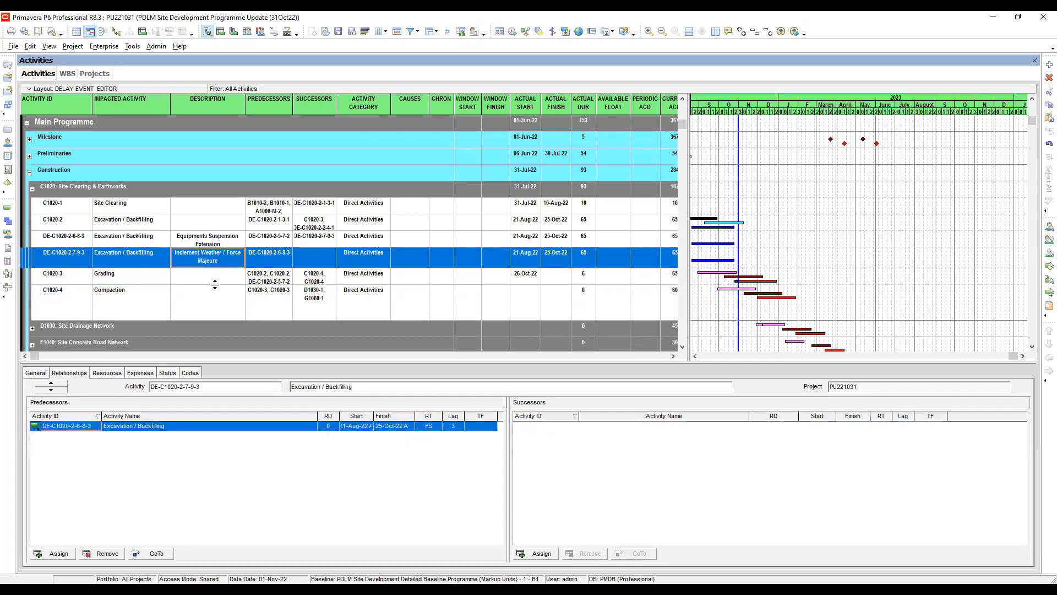
left_click(126, 281, "shift")
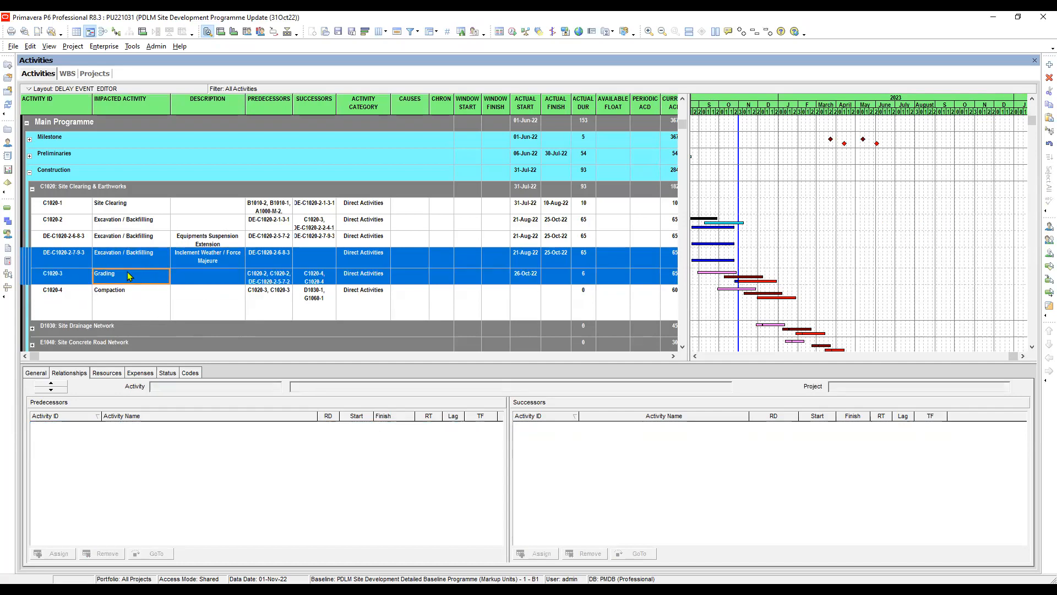
right_click(129, 276)
left_click(182, 421)
- Review the predecessors, successors, relationship types and lags of C1020-2, both October delay events and the Grading activity
left_click(147, 240)
left_click(131, 227)
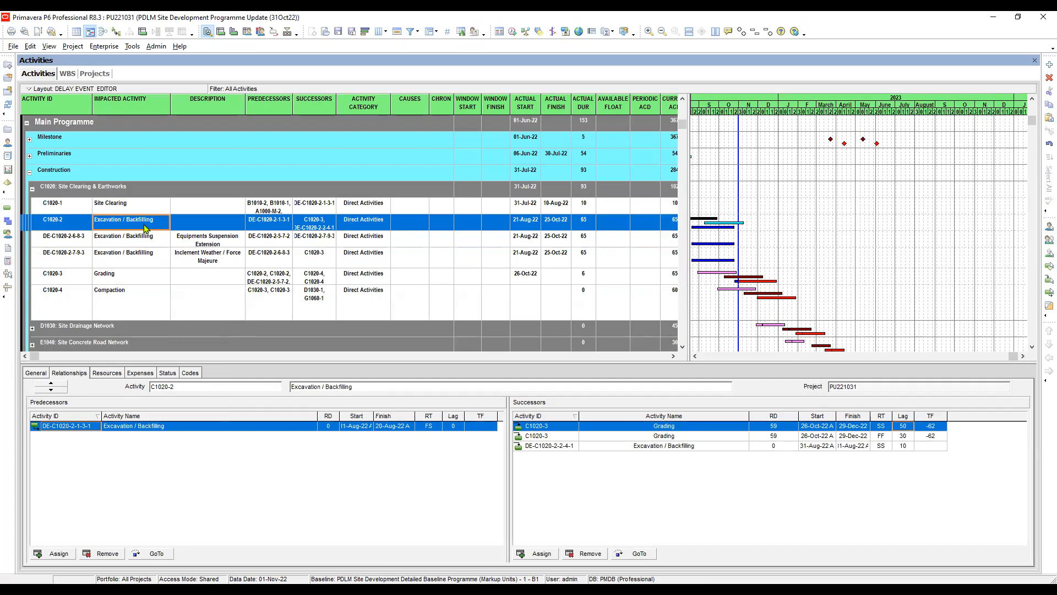
left_click(227, 228)
left_click(272, 226)
left_click(137, 237)
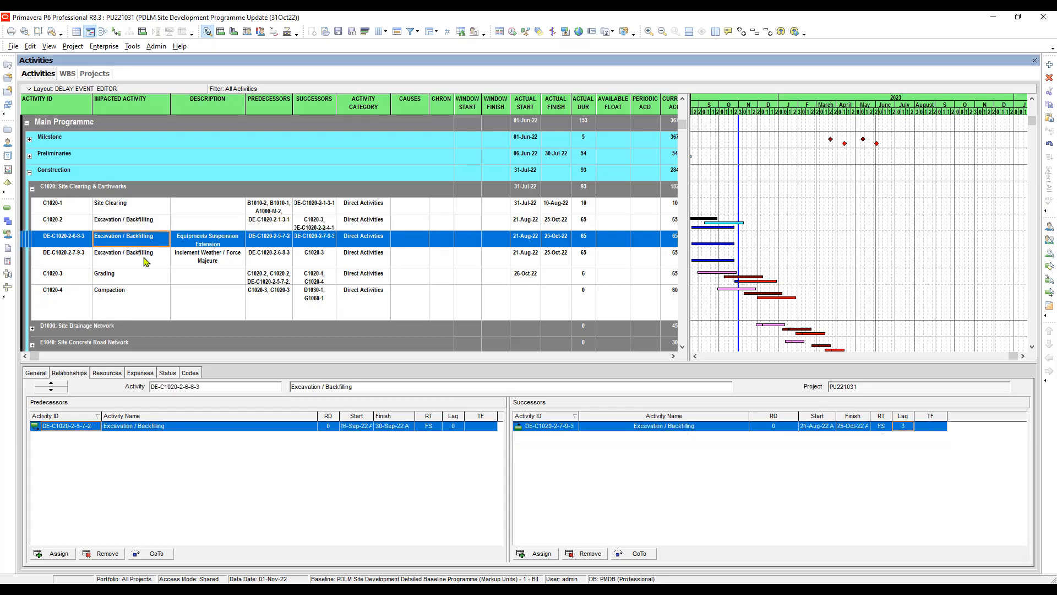
left_click(145, 261)
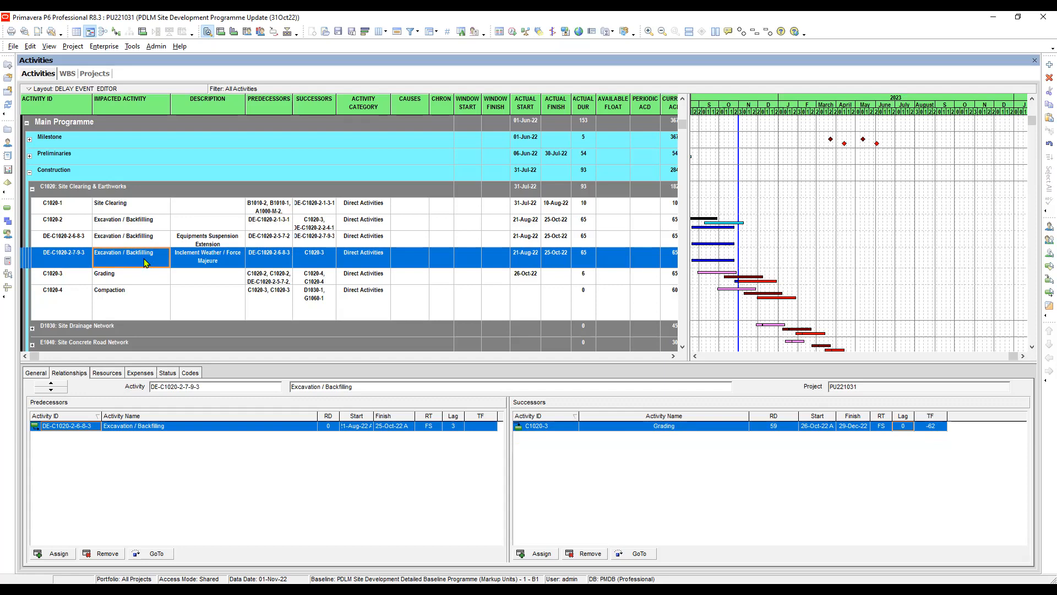
left_click(645, 554)
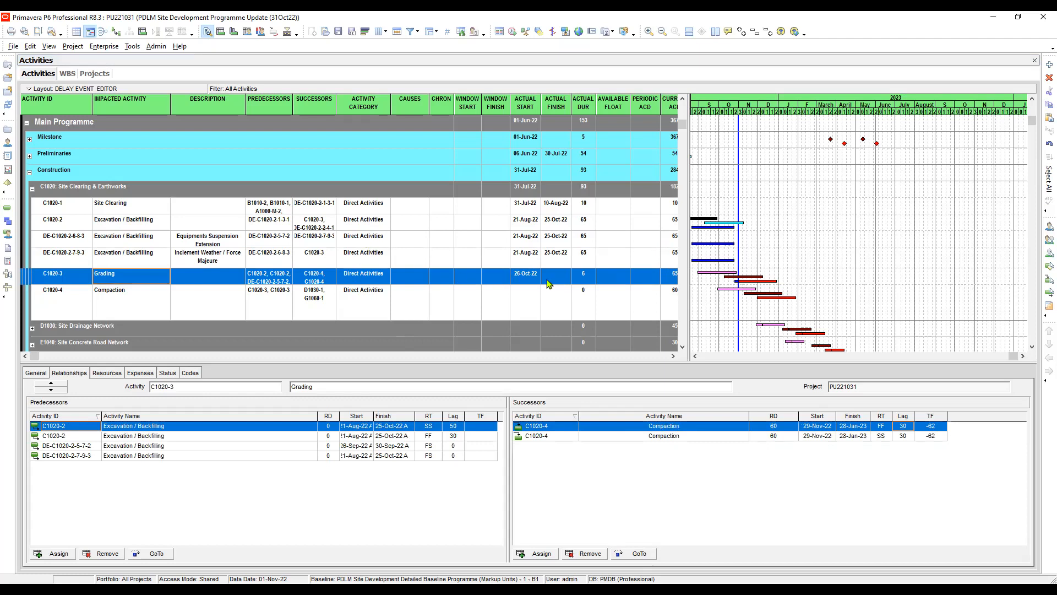
left_click(412, 257)
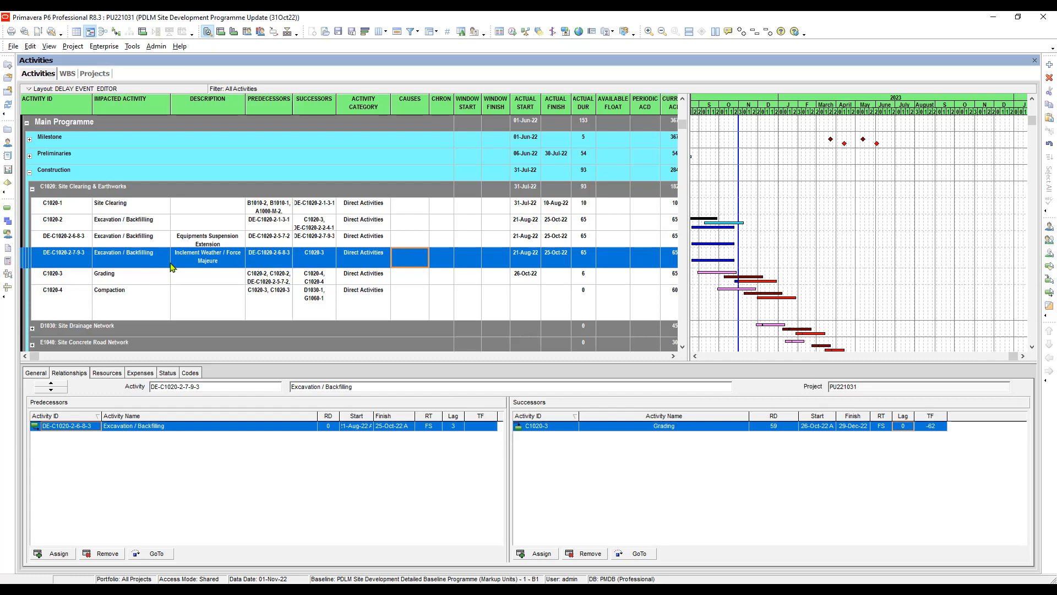
left_click(133, 257)
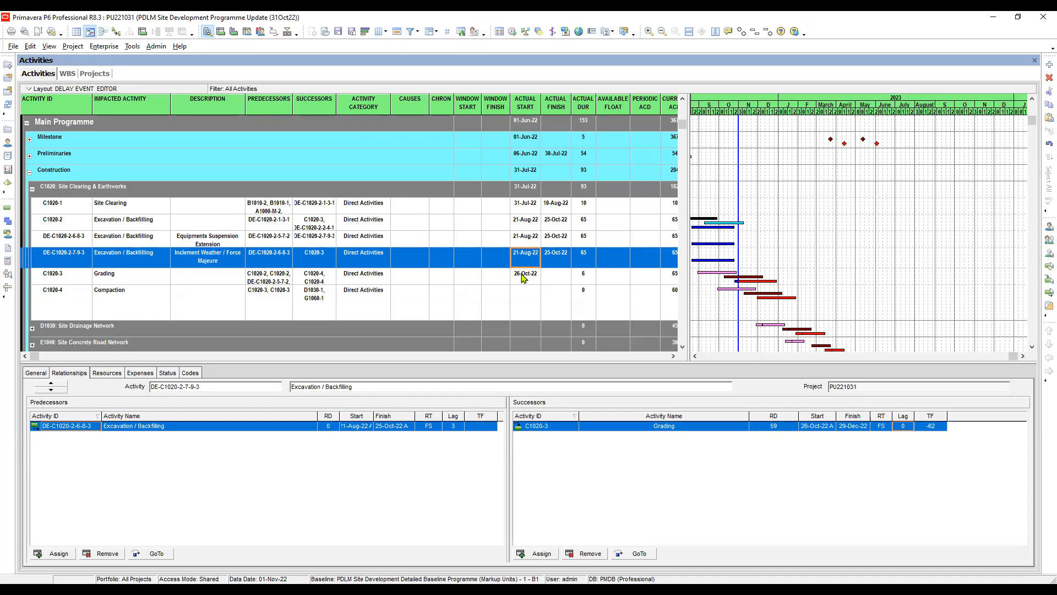
- Set the lag between delay event DE-C1020-2-7-9-3 and its C1020-3 Grading successor to 5
left_click(523, 277)
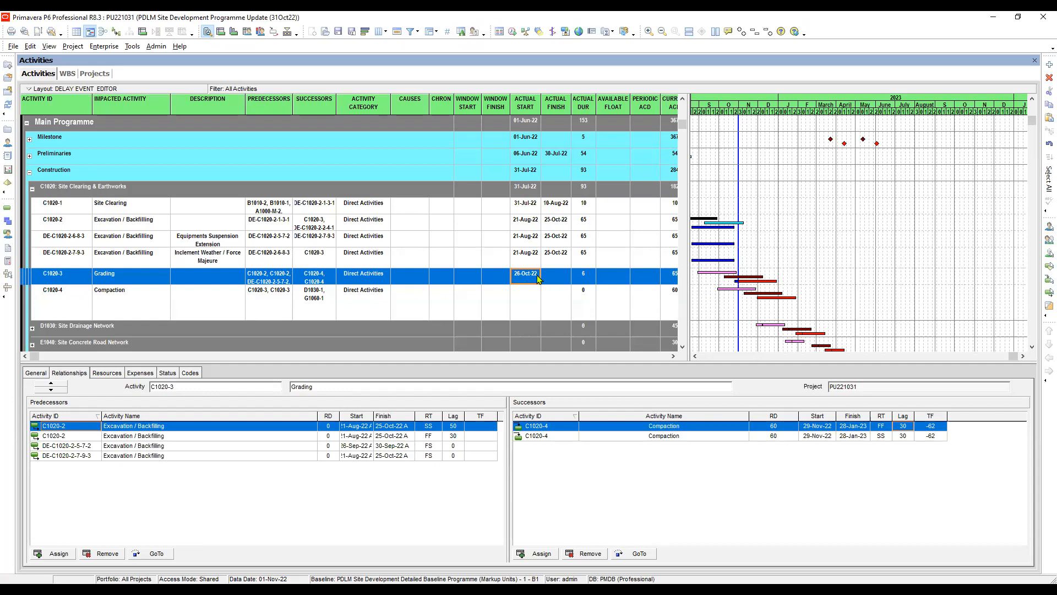
left_click(526, 256)
left_click(527, 278)
left_click(279, 261)
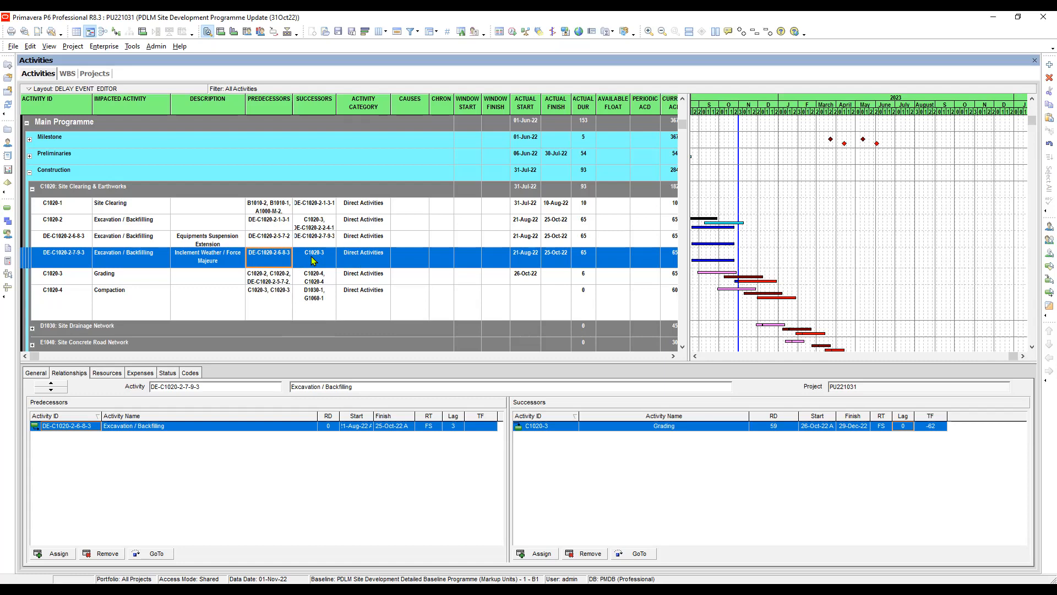
left_click(907, 426)
type("5")
- Remove C1020-3 Grading from the successors of the September Equipments Suspension event DE-C1020-2-5-7-2
left_click(148, 209)
left_click(148, 223)
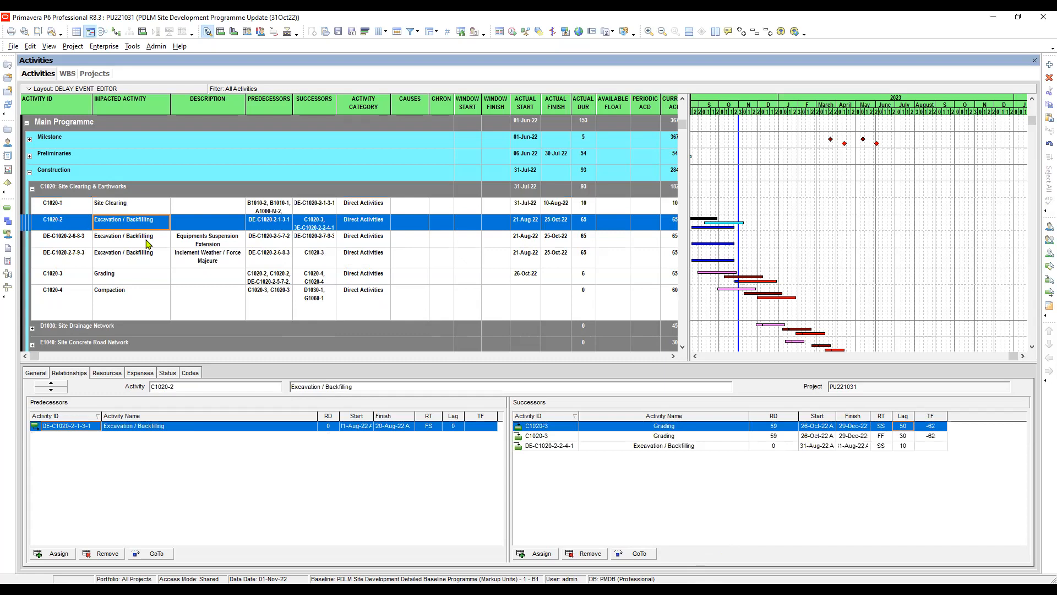
left_click(148, 241)
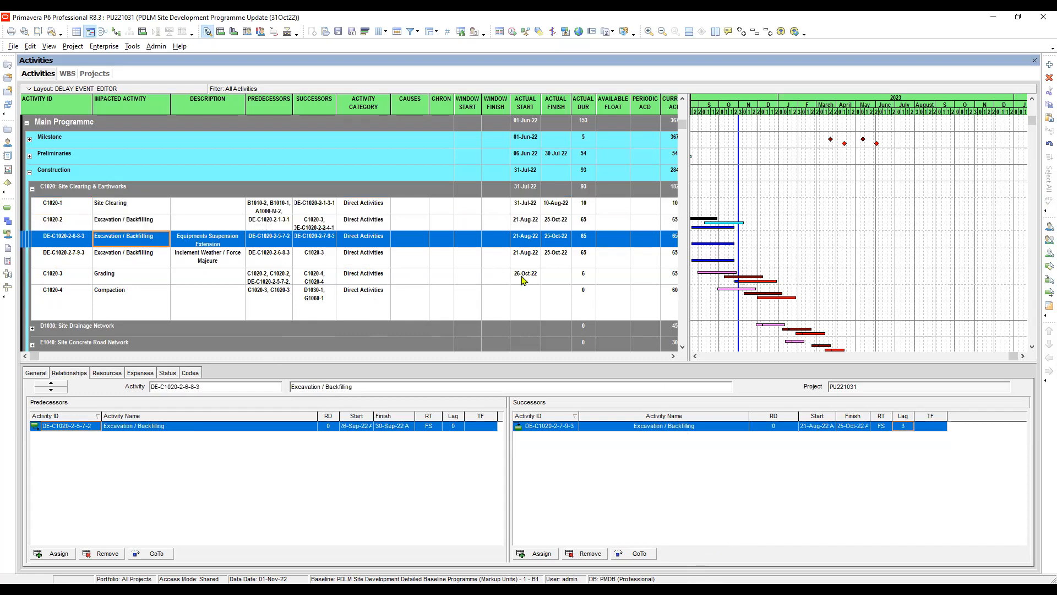
left_click(683, 339)
left_click(156, 340)
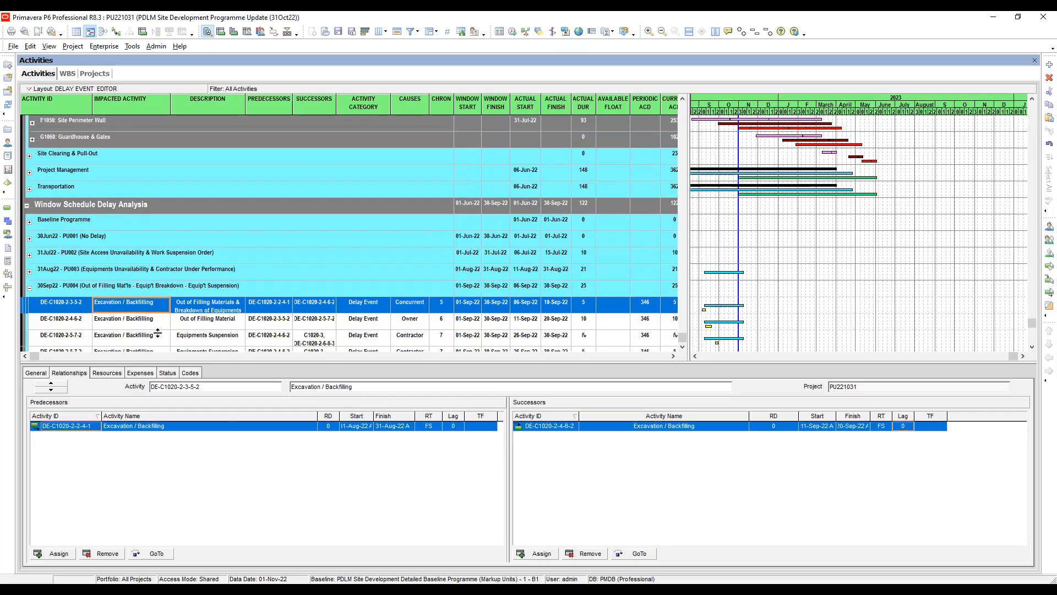
left_click(141, 337)
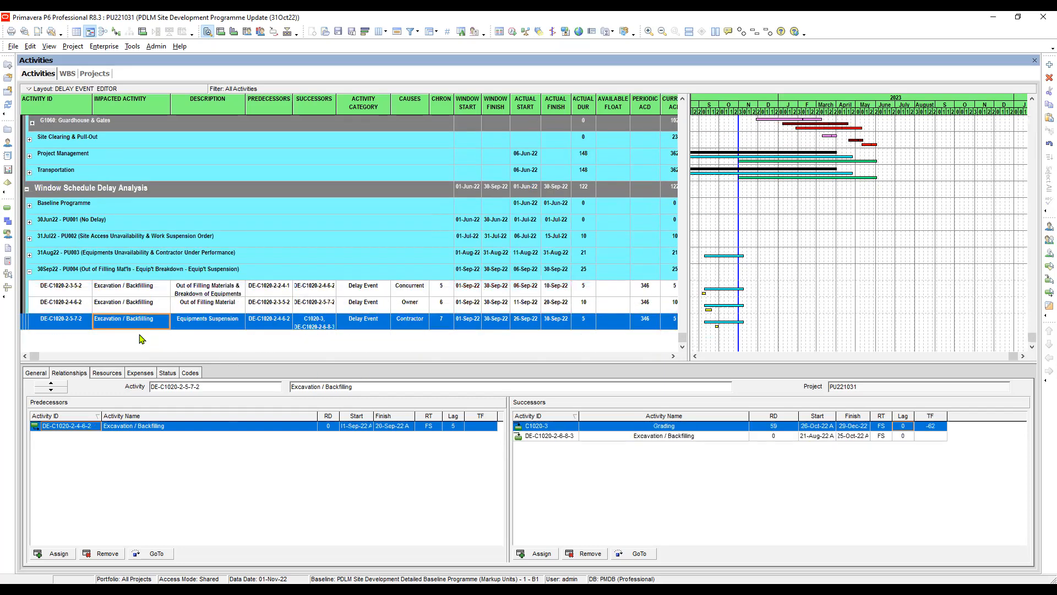
left_click(677, 430)
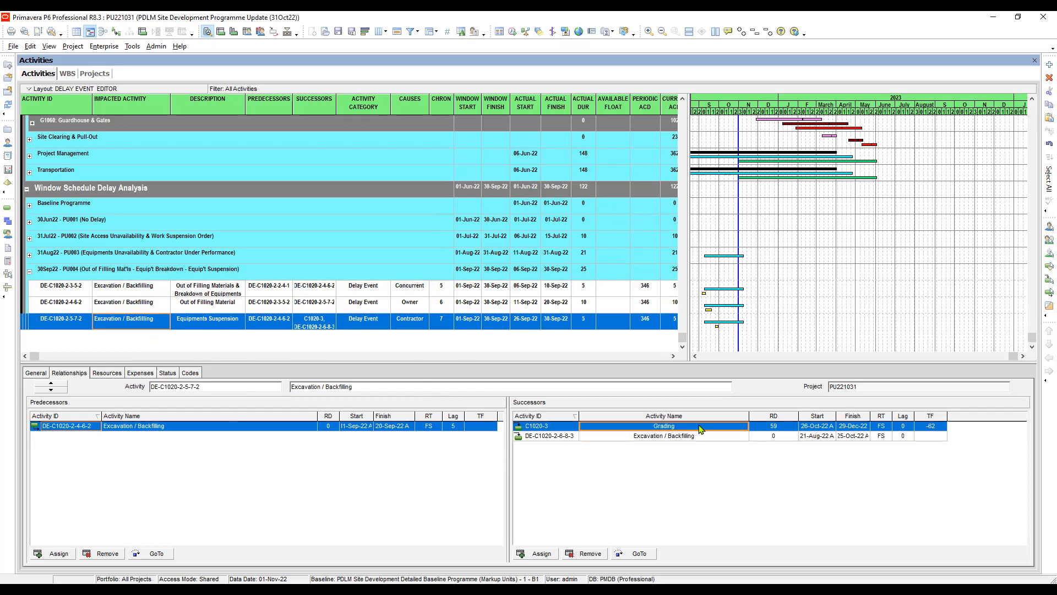
left_click(678, 436)
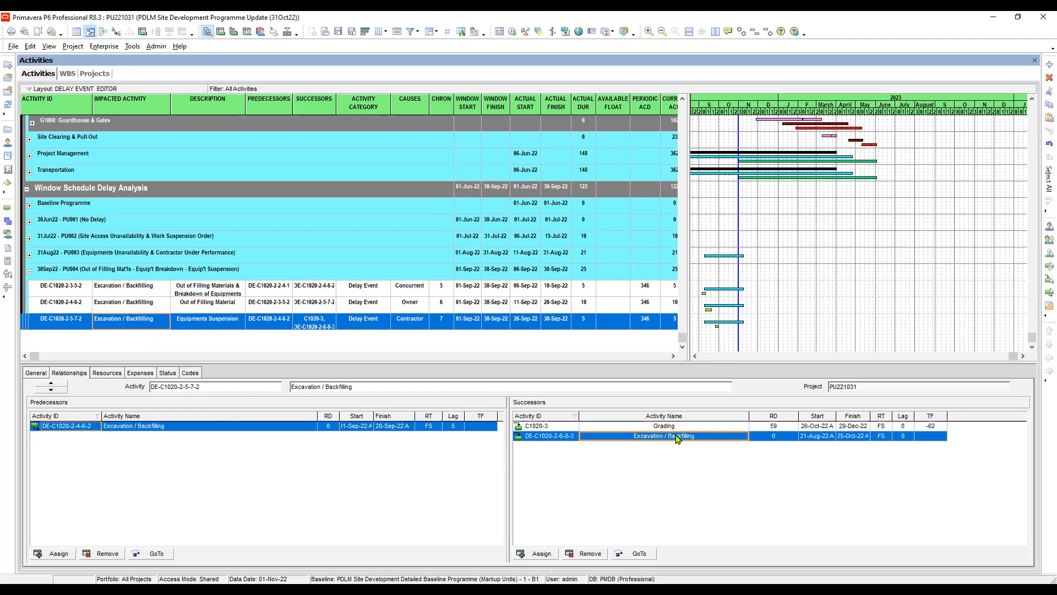
left_click(671, 427)
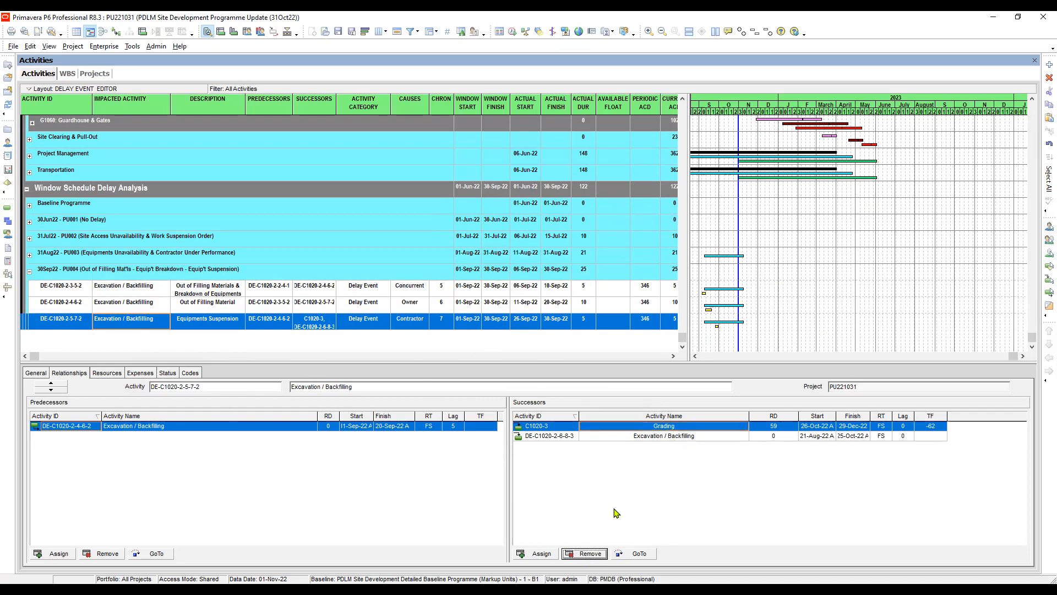
left_click(513, 337)
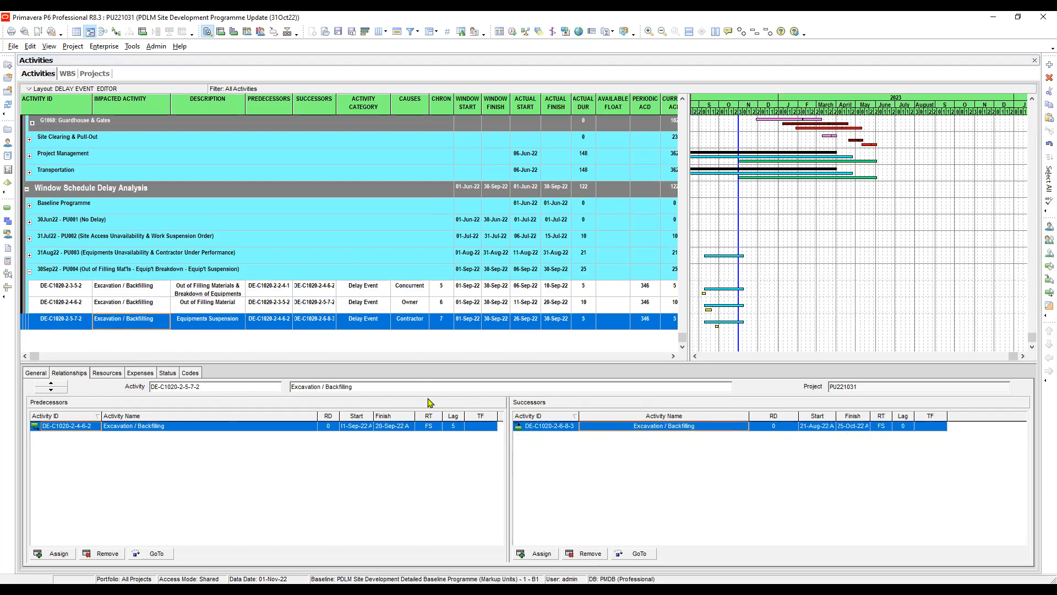
- Go from DE-C1020-2-5-7-2 to its successor DE-C1020-2-6-8-3 and check the links of both October delay events
left_click(186, 325)
left_click(139, 328)
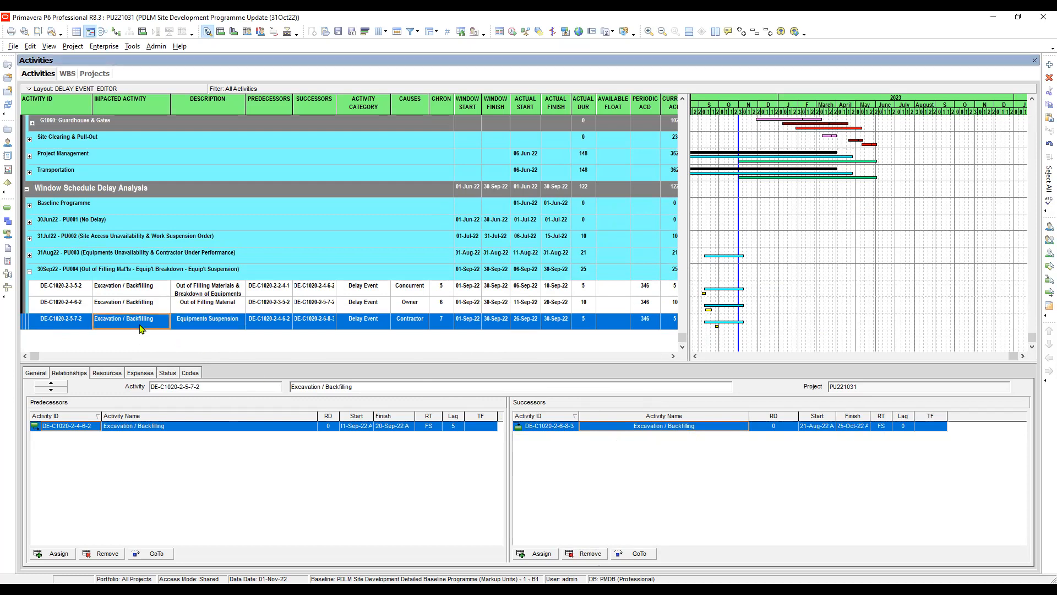
left_click(640, 554)
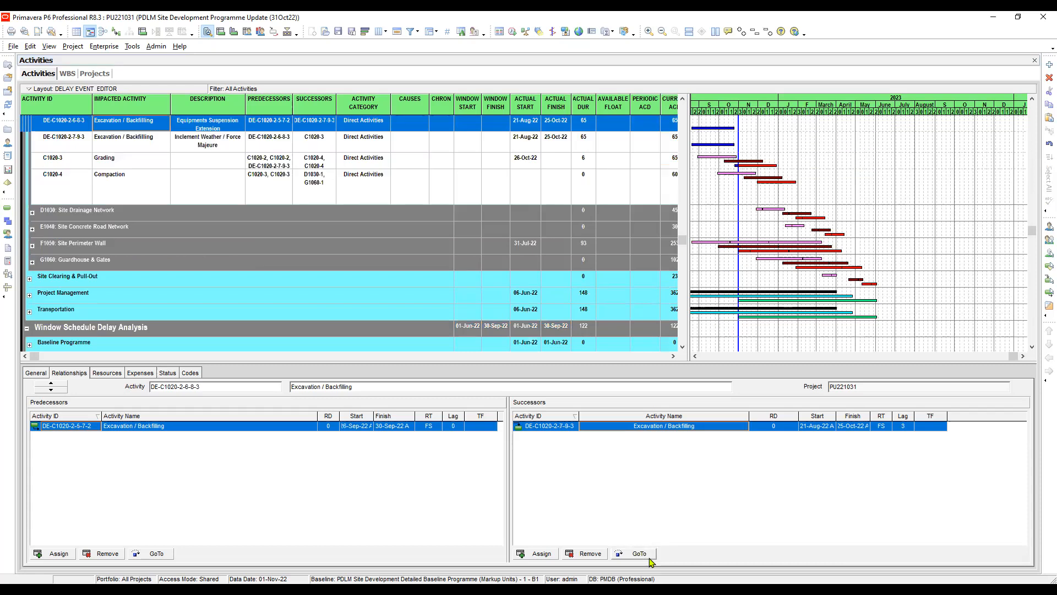
left_click(129, 141)
left_click(129, 127)
scroll(190, 195, "up", 3)
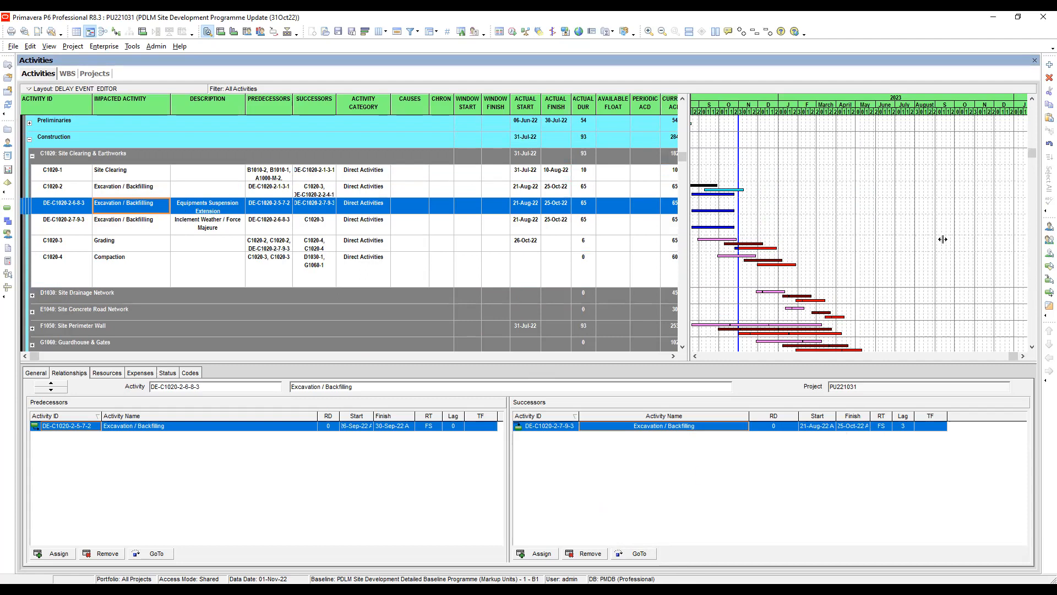
- Widen the activity table to show the columns up to WBS, and review the two October delay event rows
left_click_drag(986, 250, 941, 243)
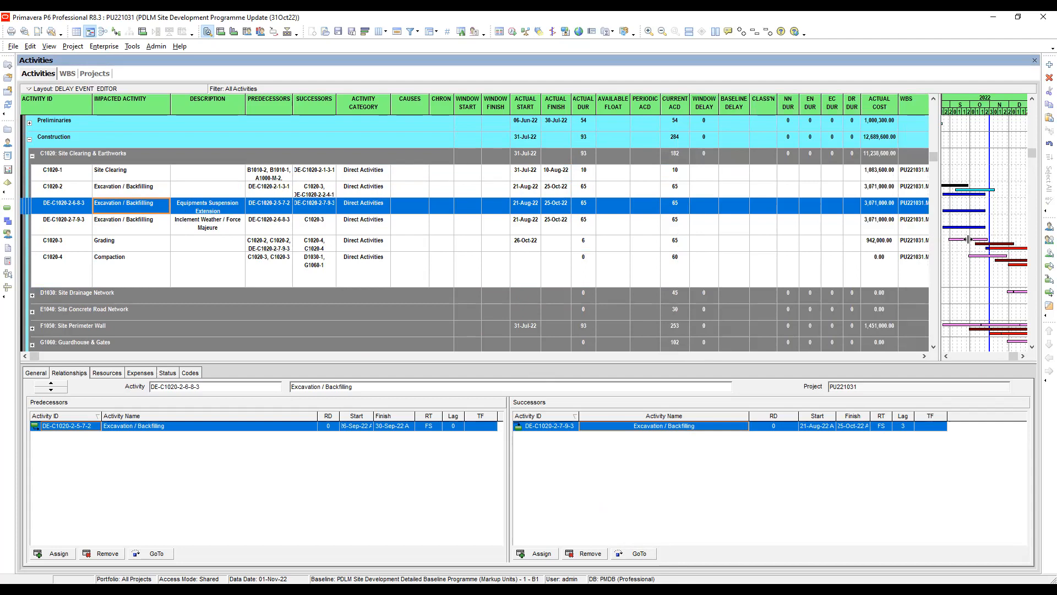
left_click_drag(969, 238, 969, 239)
left_click(674, 226)
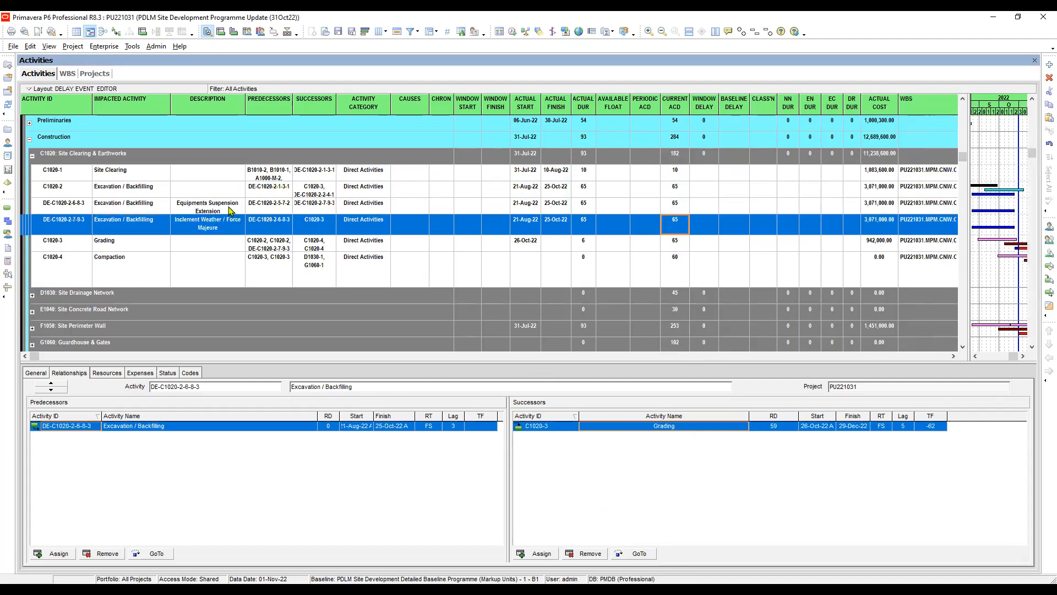
left_click(269, 222)
left_click(269, 207)
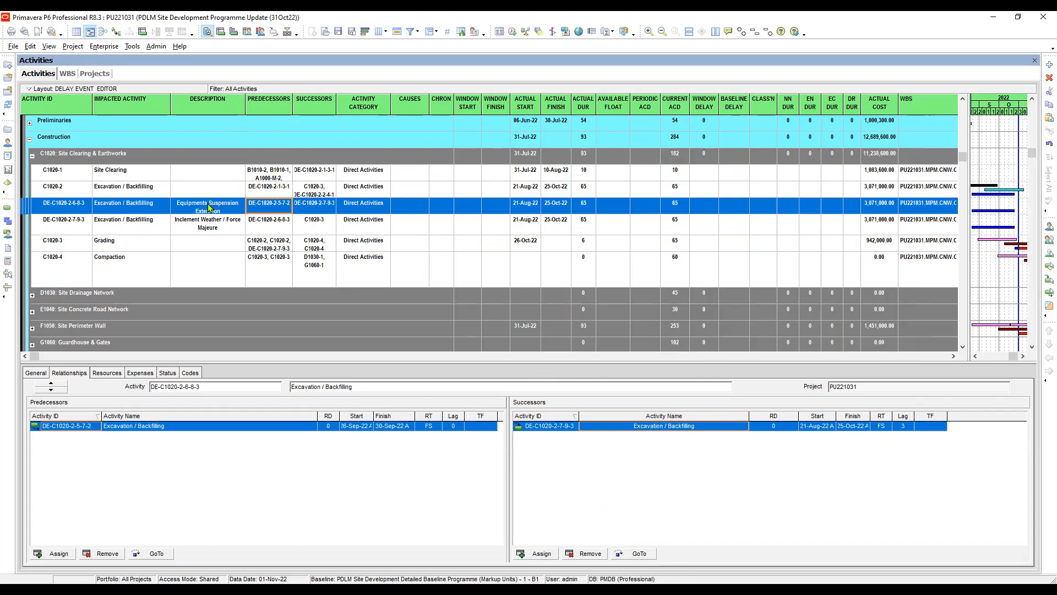
left_click(212, 228)
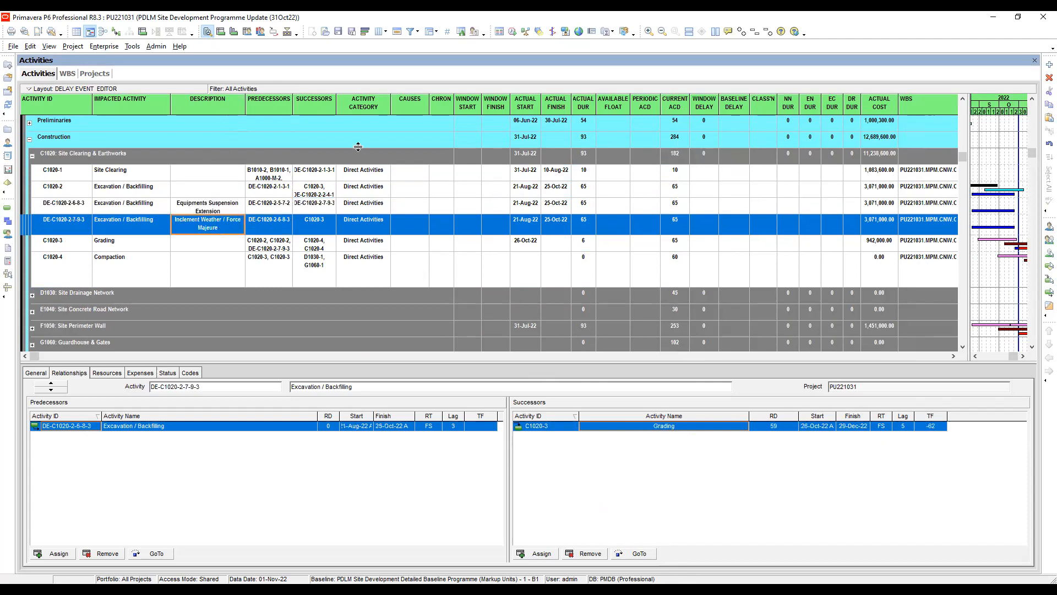
- Set the activity category of the Equipments Suspension Extension event DE-C1020-2-6-8-3 to Delay Event
left_click(367, 208)
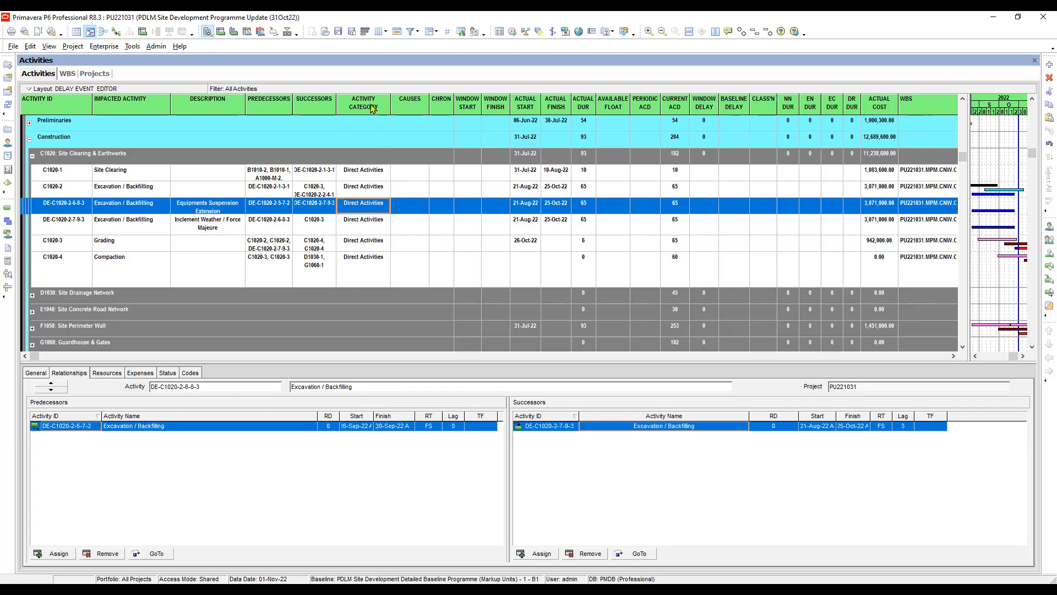
left_click(384, 210)
left_click(384, 210)
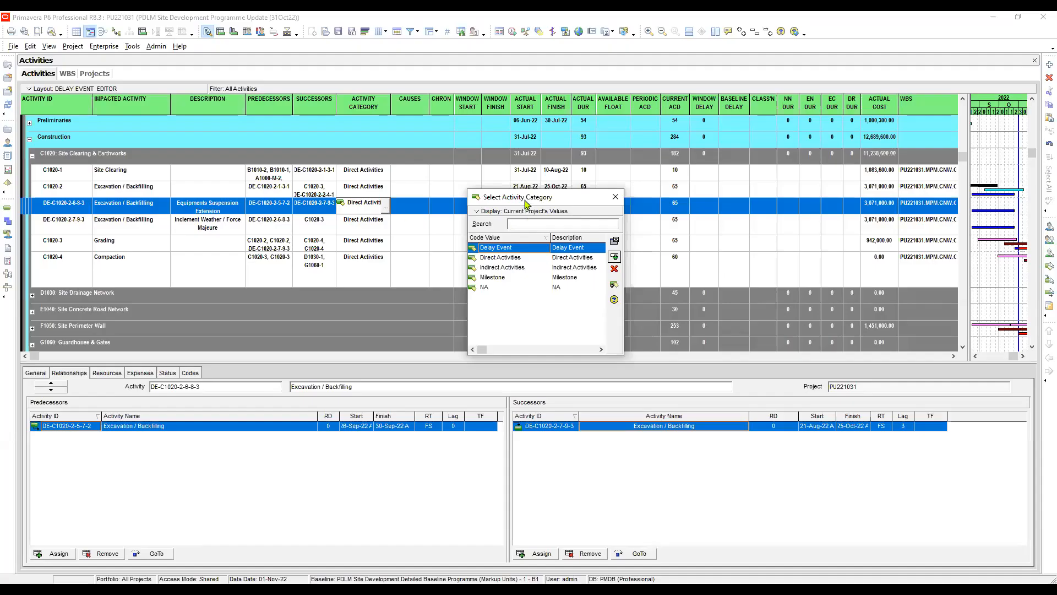
left_click_drag(525, 204, 467, 202)
left_click(439, 257)
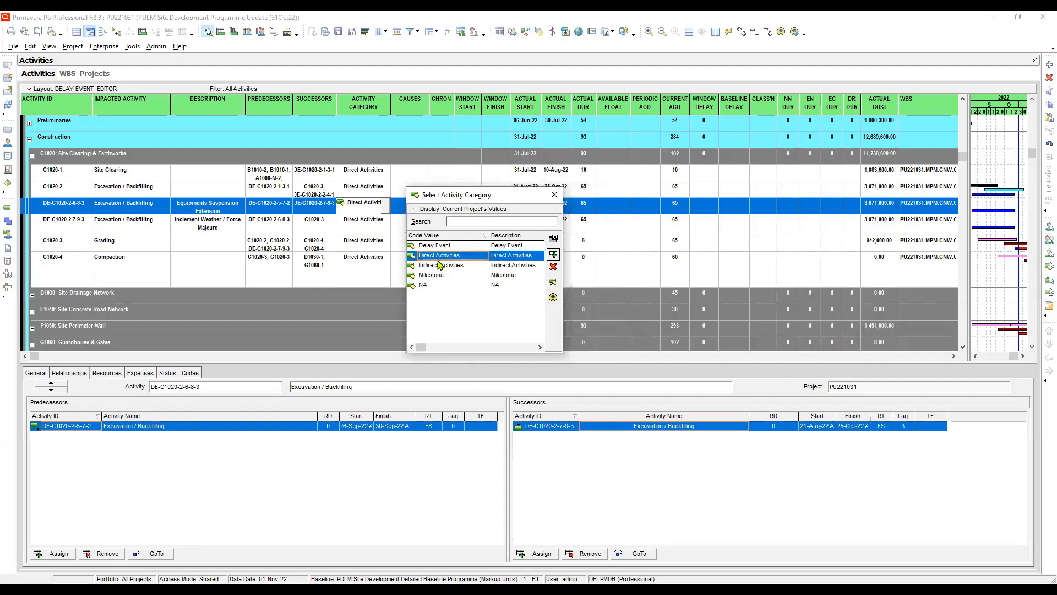
left_click(510, 247)
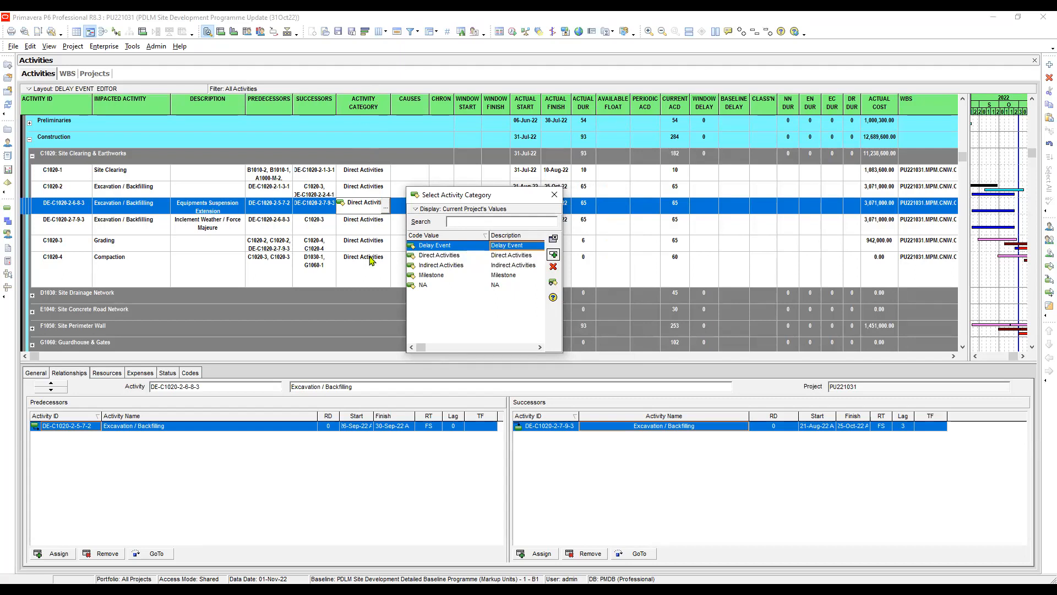
double_click(517, 245)
- Fill the Delay Event category down from DE-C1020-2-6-8-3 to the Inclement Weather / Force Majeure event DE-C1020-2-7-9-3
left_click(366, 231)
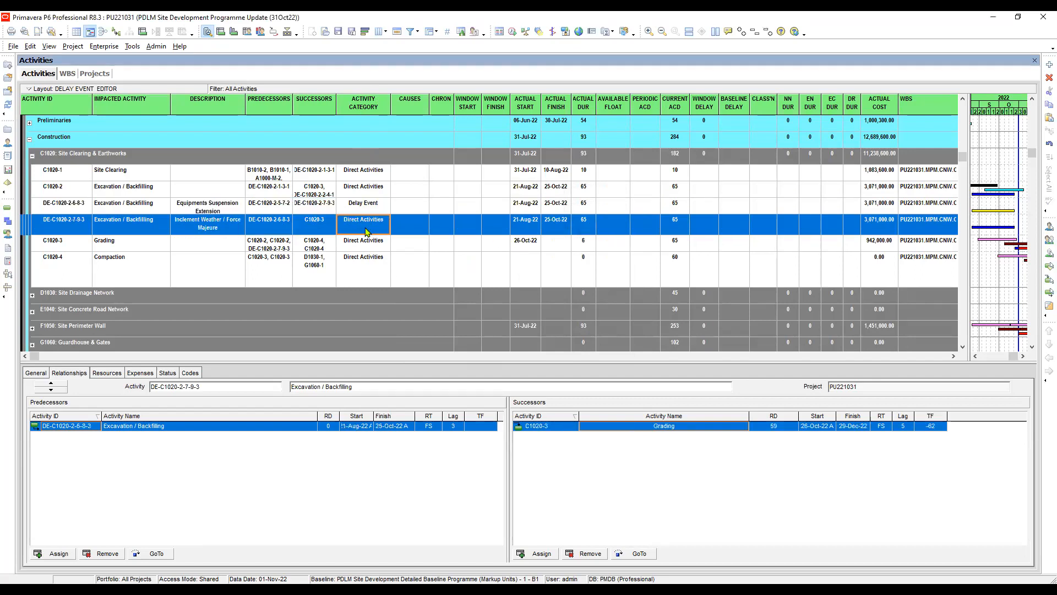
left_click(367, 205)
left_click(367, 227, "ctrl")
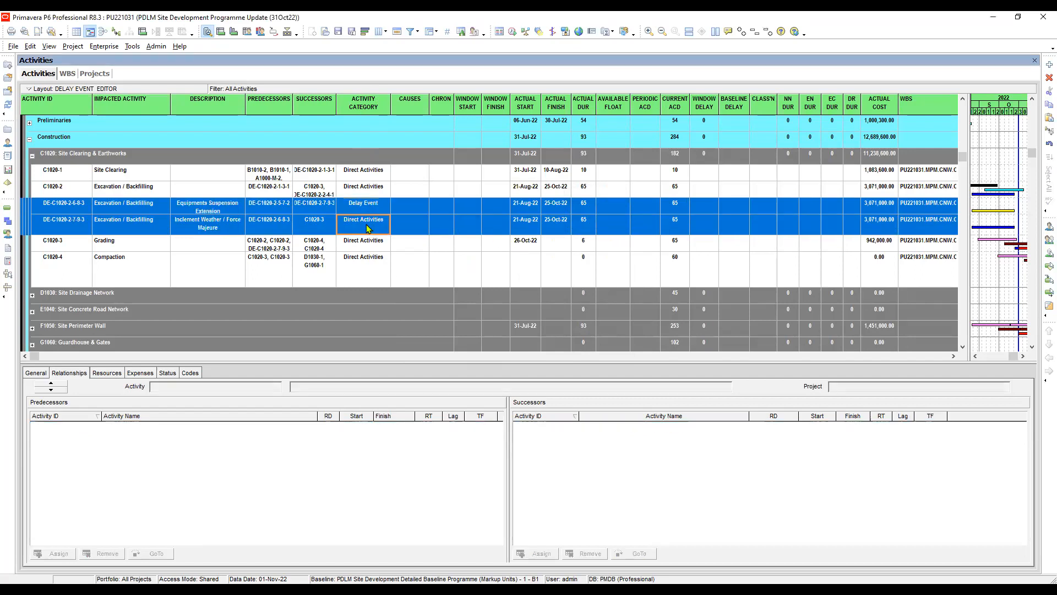
right_click(365, 223)
left_click(411, 280)
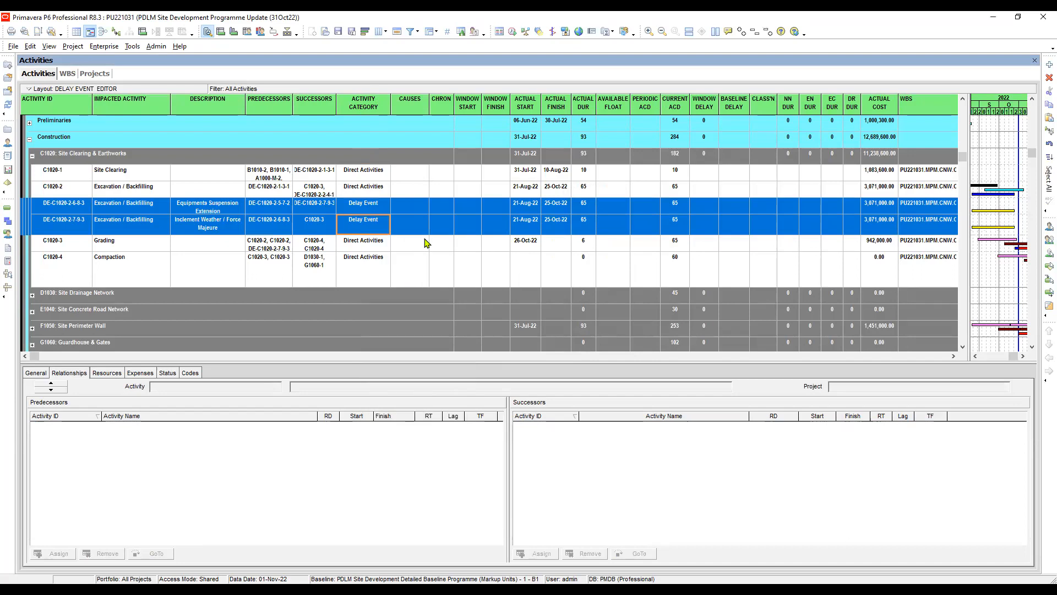
- Assign Contractor as the cause of the Equipments Suspension Extension event DE-C1020-2-6-8-3
left_click(428, 209)
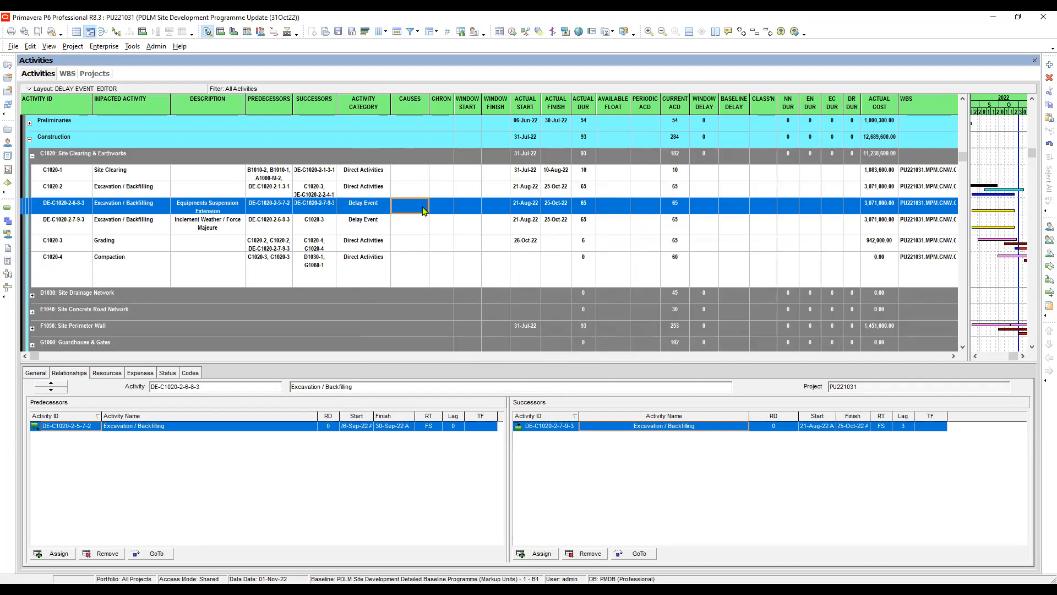
left_click(424, 210)
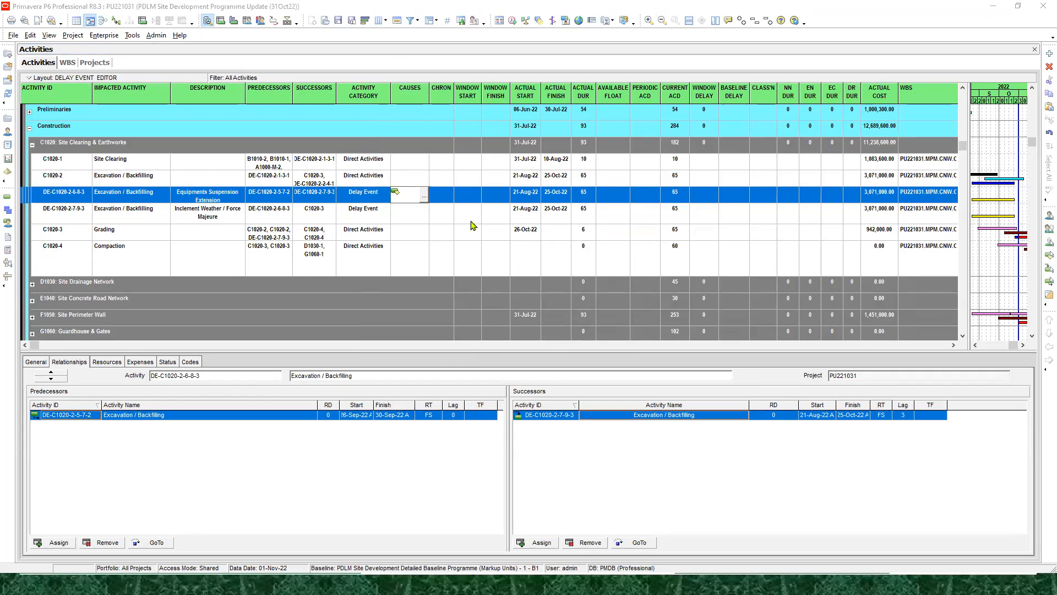
key("alt+Tab")
key("alt+Tab")
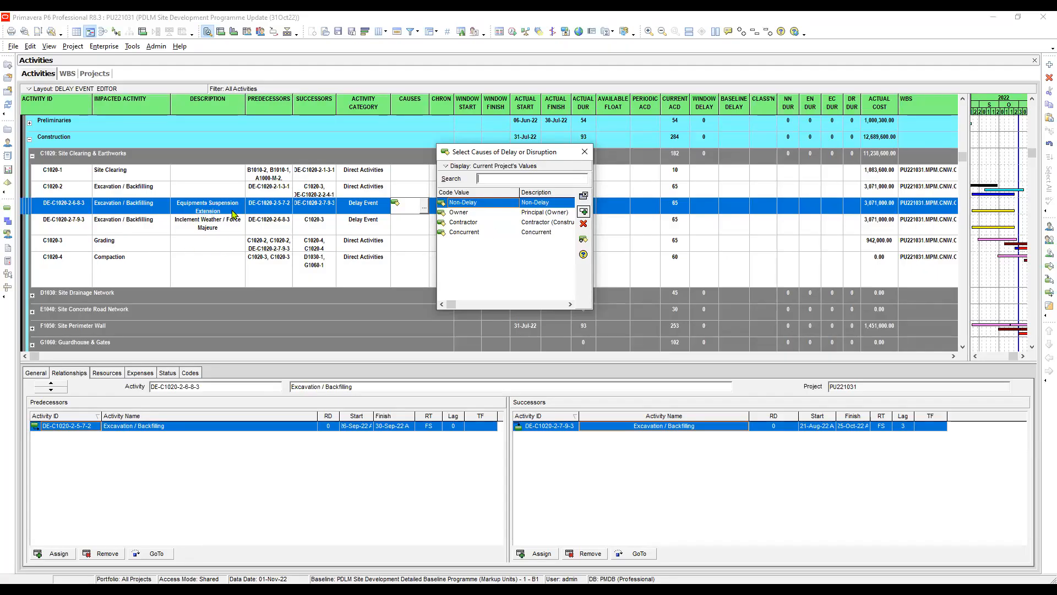
left_click(541, 223)
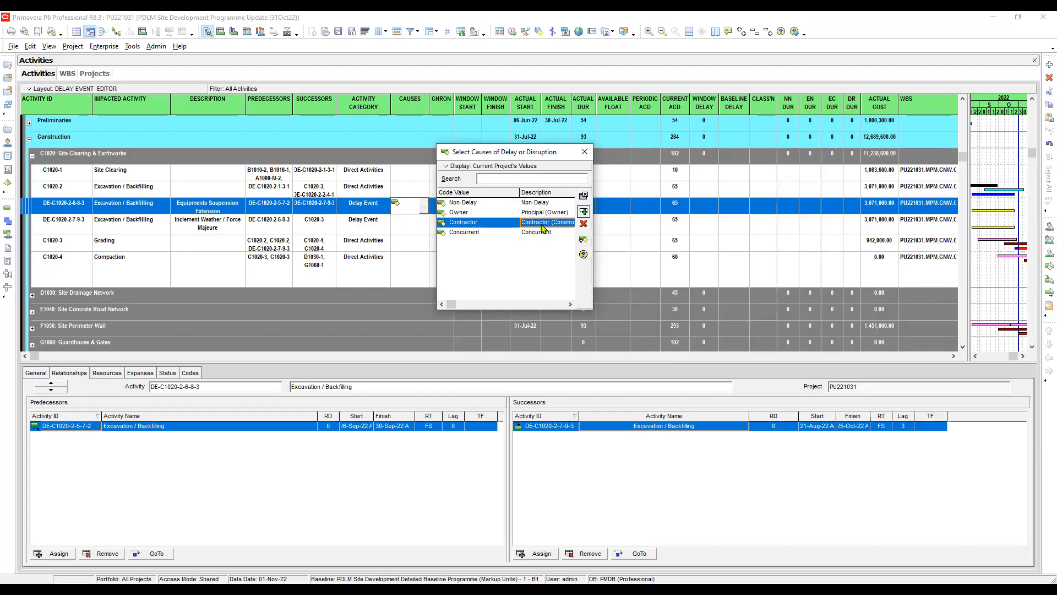
double_click(541, 224)
- Open the cause selection for DE-C1020-2-7-9-3 and display all values instead of only the current project's values
left_click(423, 230)
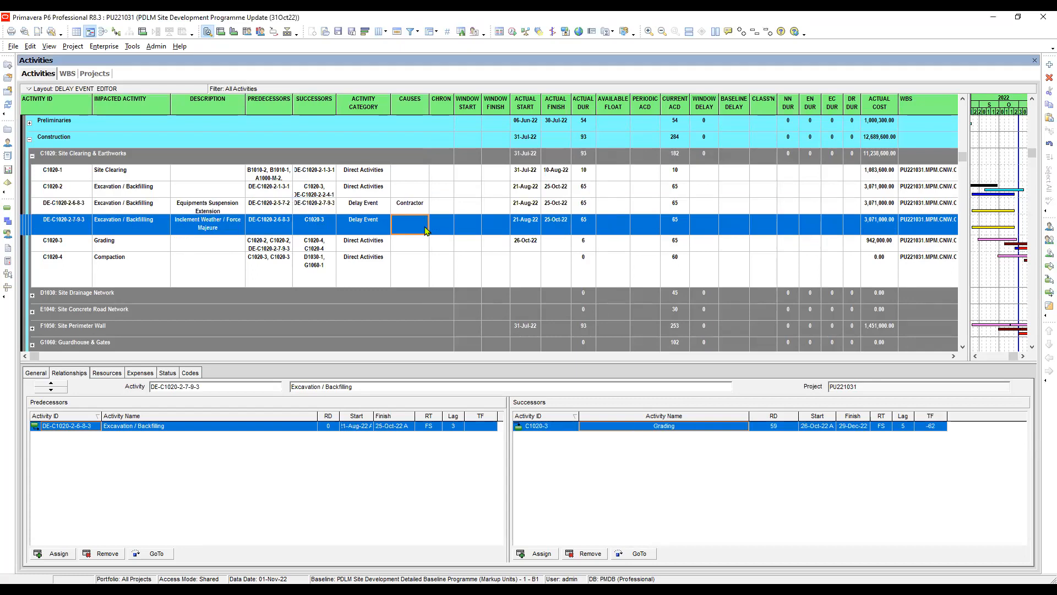
left_click(423, 230)
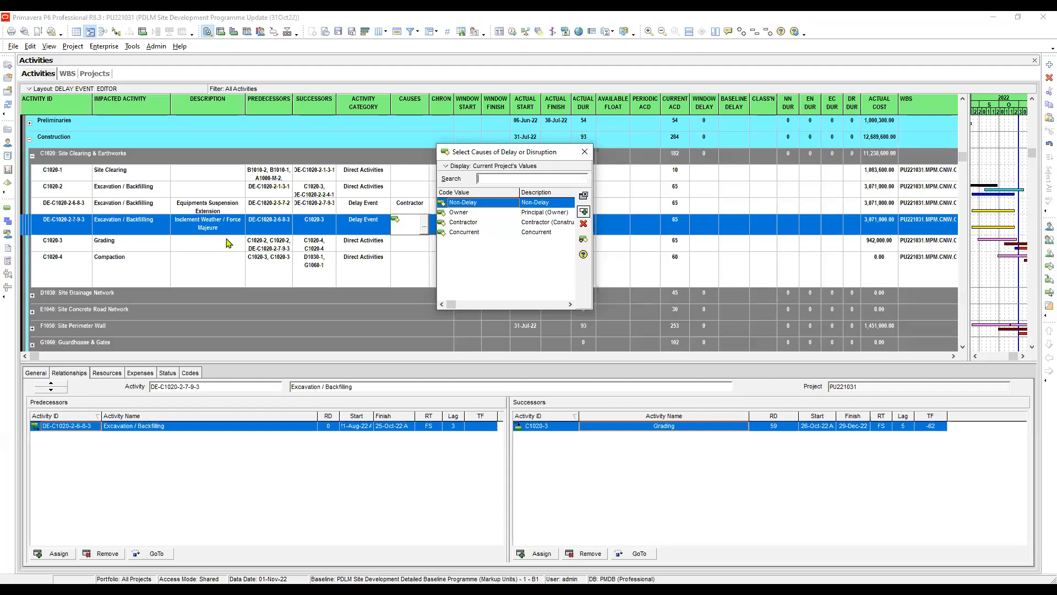
left_click(535, 222)
left_click(543, 233)
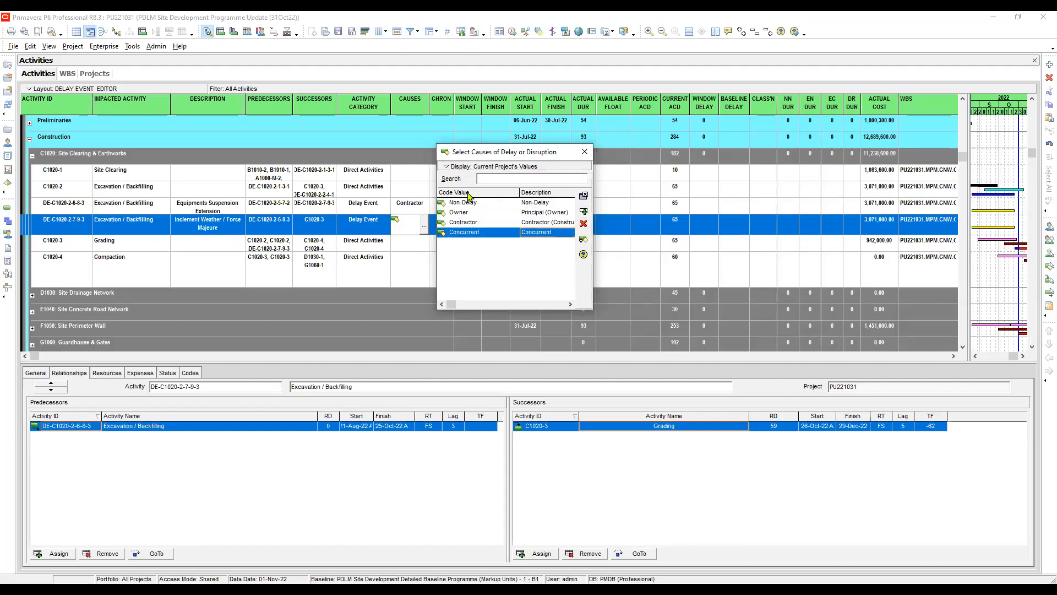
left_click(468, 167)
mouse_move(468, 193)
left_click(565, 206)
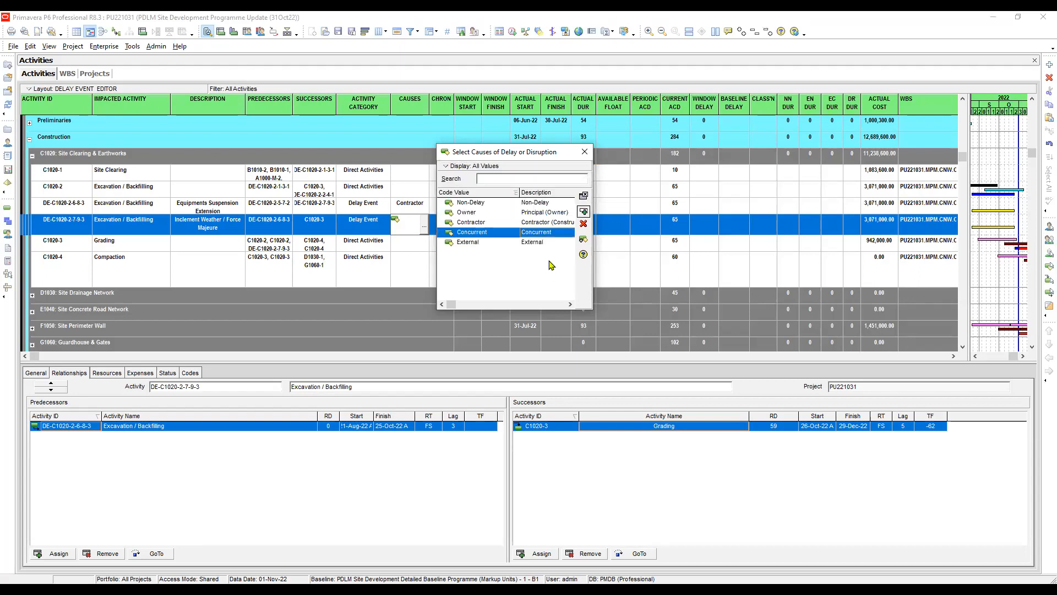
- Assign External as the cause of the Inclement Weather / Force Majeure event DE-C1020-2-7-9-3
left_click(538, 246)
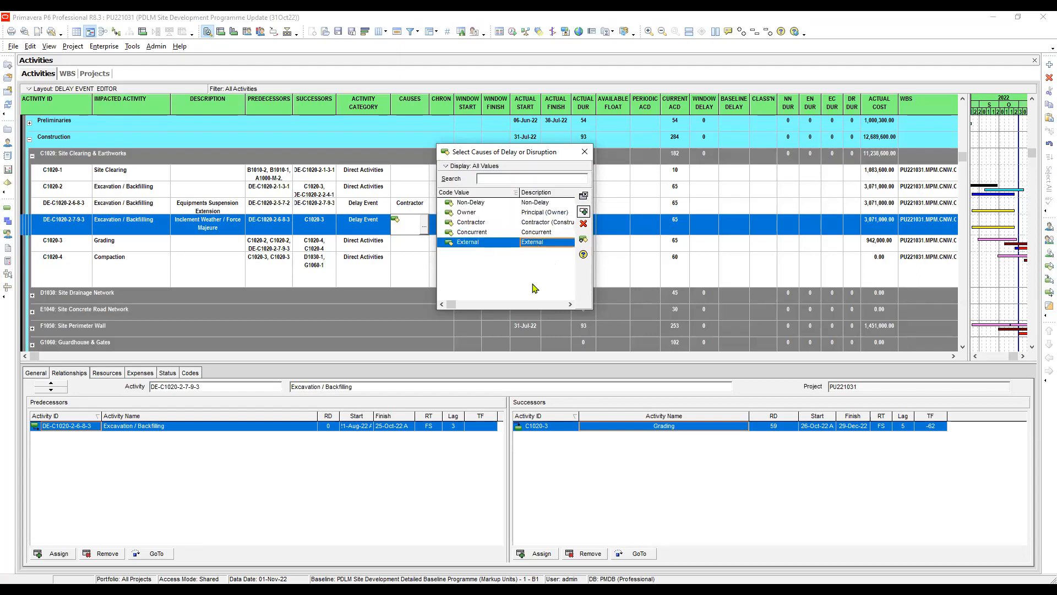
left_click(543, 234)
left_click(540, 242)
left_click(543, 234)
left_click(543, 243)
left_click(538, 230)
left_click(540, 240)
double_click(534, 245)
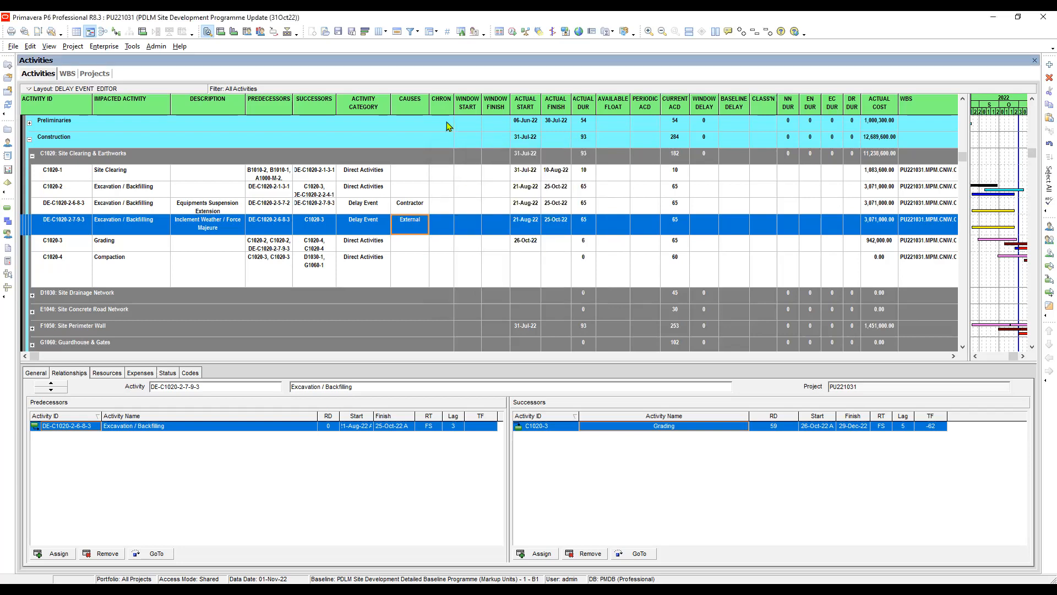
- Set the chronology number to 8 for DE-C1020-2-6-8-3 and to 9 for DE-C1020-2-7-9-3
left_click(444, 208)
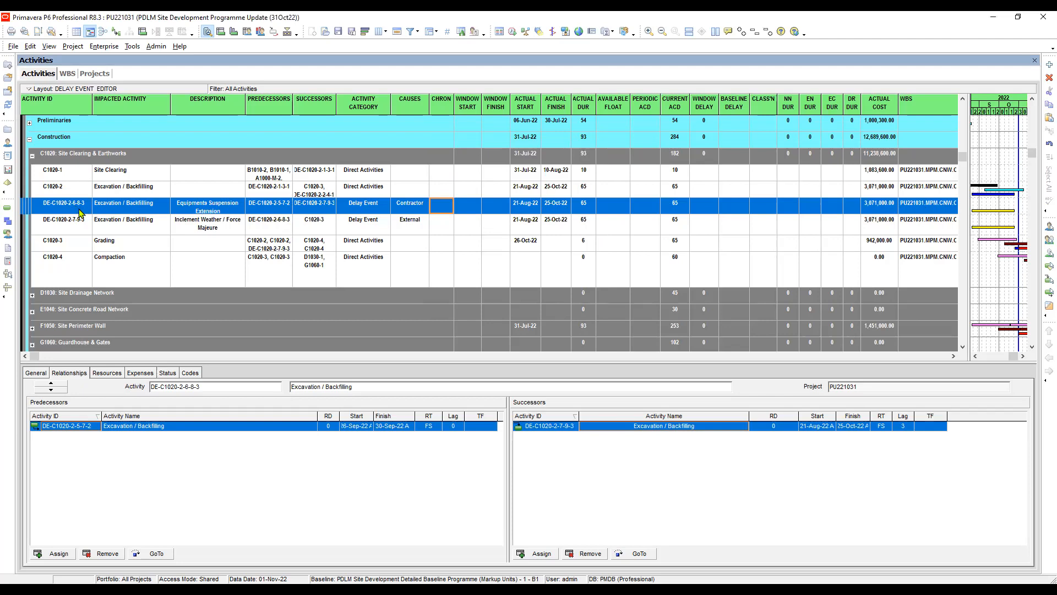
left_click(446, 212)
type("8")
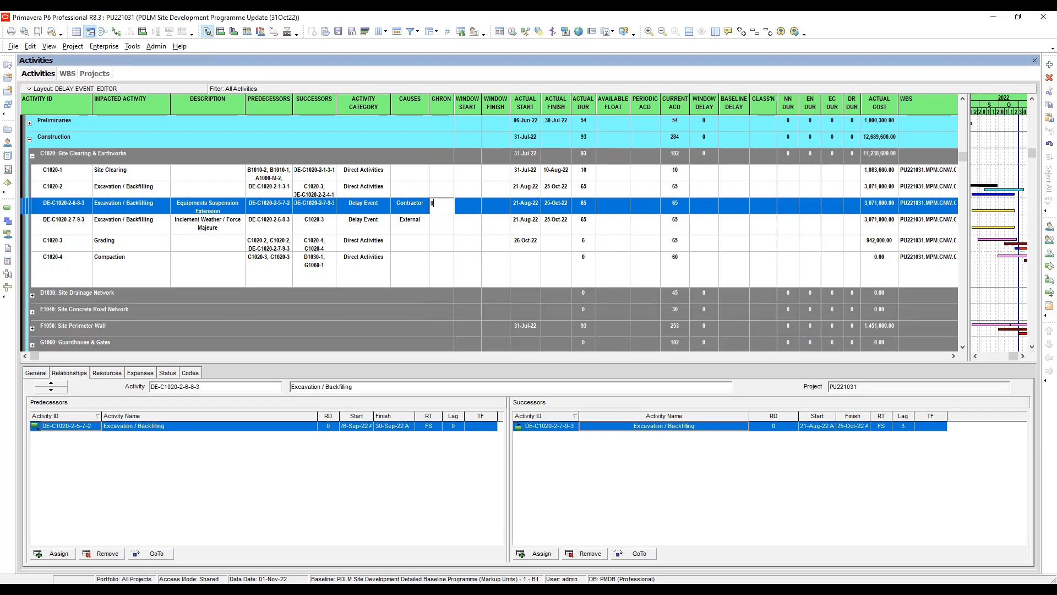
left_click(438, 228)
left_click(439, 228)
type("9")
left_click(476, 230)
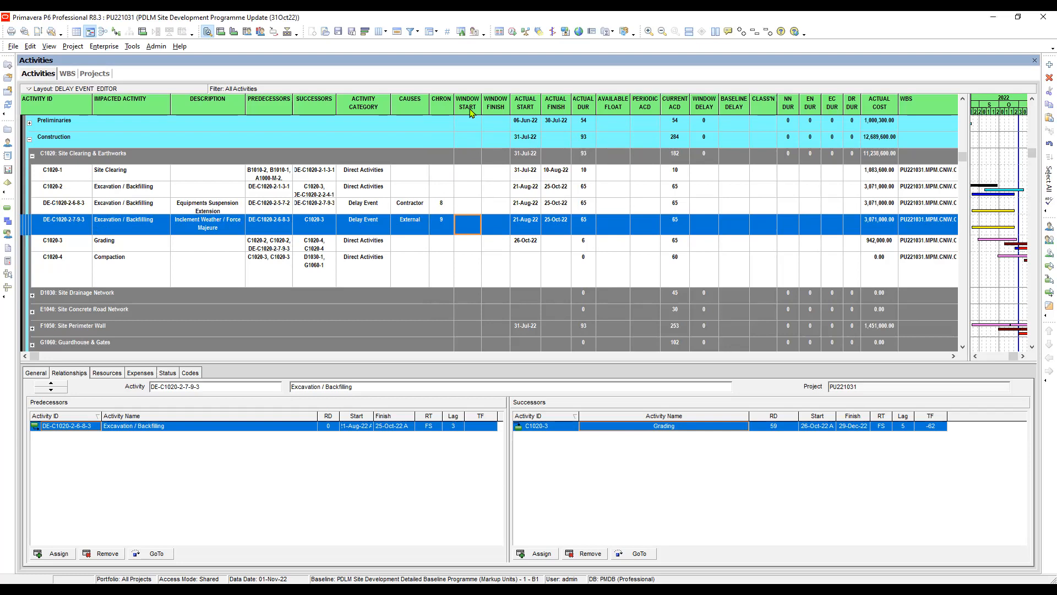
- Set the window start of the Equipments Suspension Extension event DE-C1020-2-6-8-3 to 01-Oct-22
left_click(474, 211)
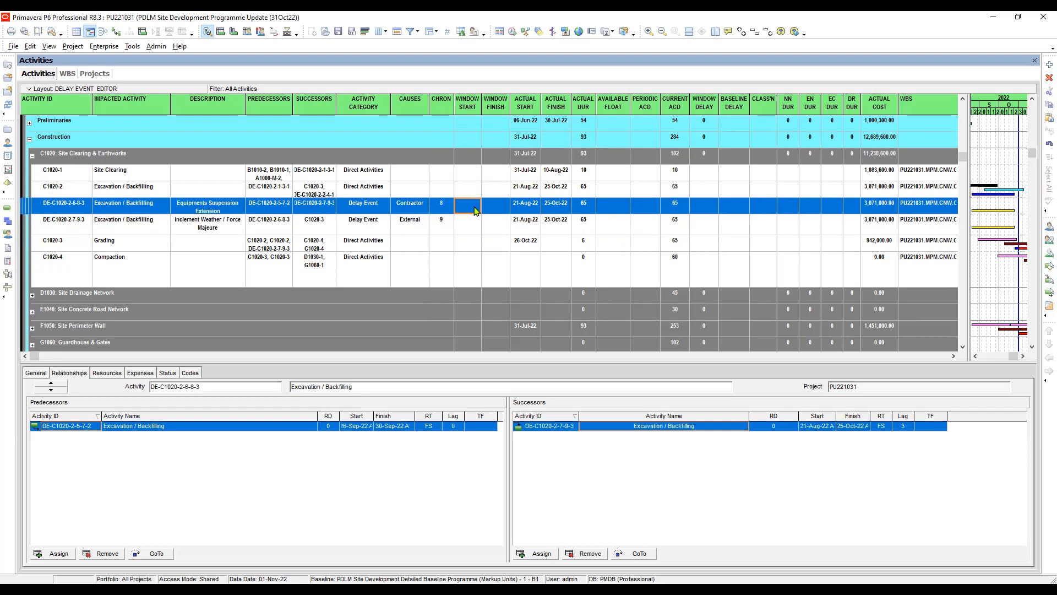
left_click(475, 209)
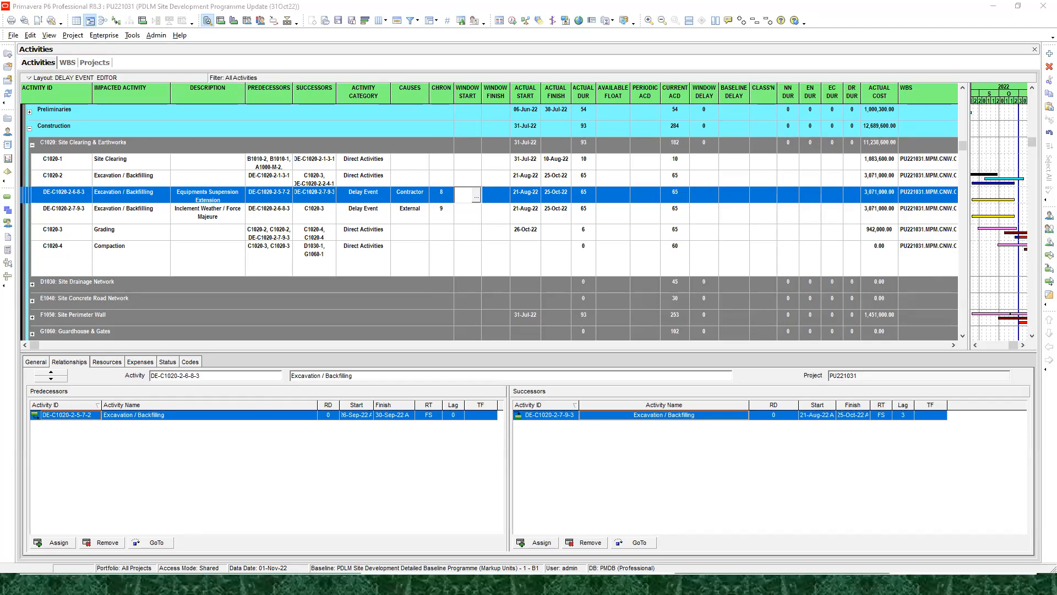
key("alt+Tab")
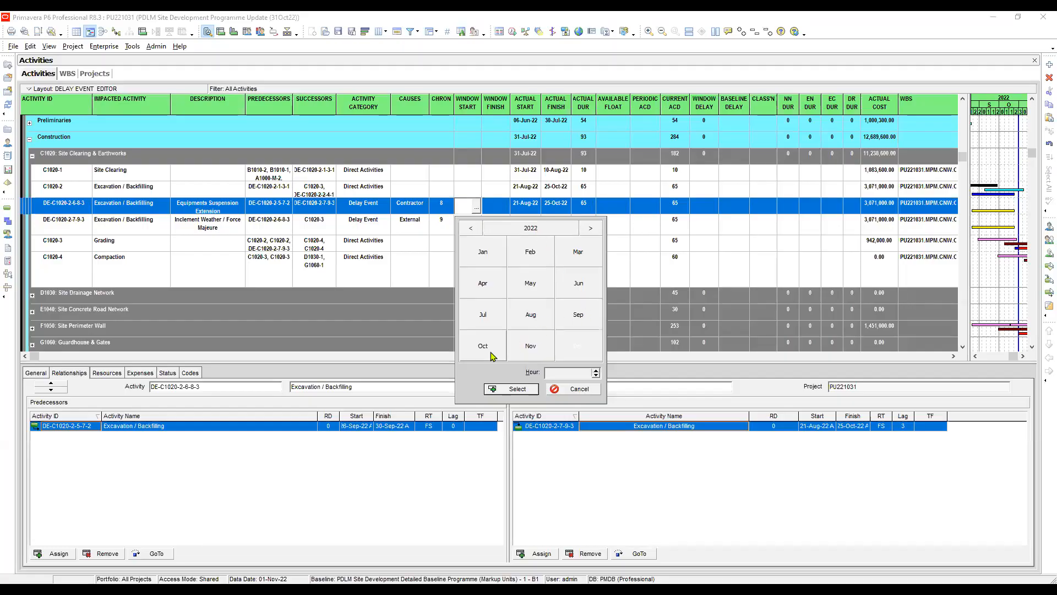
left_click(492, 355)
left_click(567, 263)
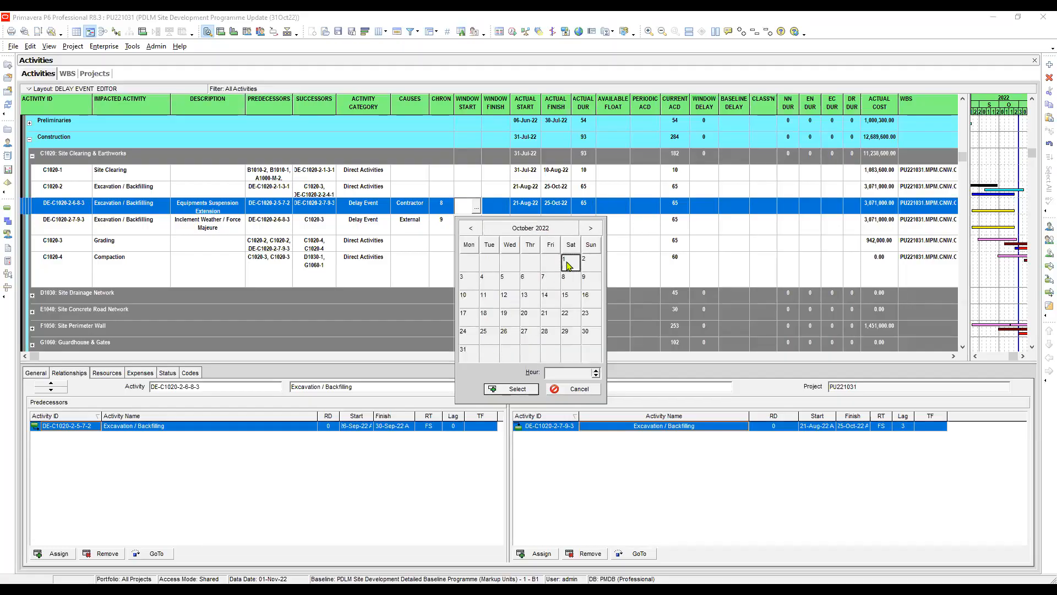
double_click(567, 263)
- Set the window finish of the Equipments Suspension Extension event DE-C1020-2-6-8-3 to 31-Oct-22
left_click(498, 208)
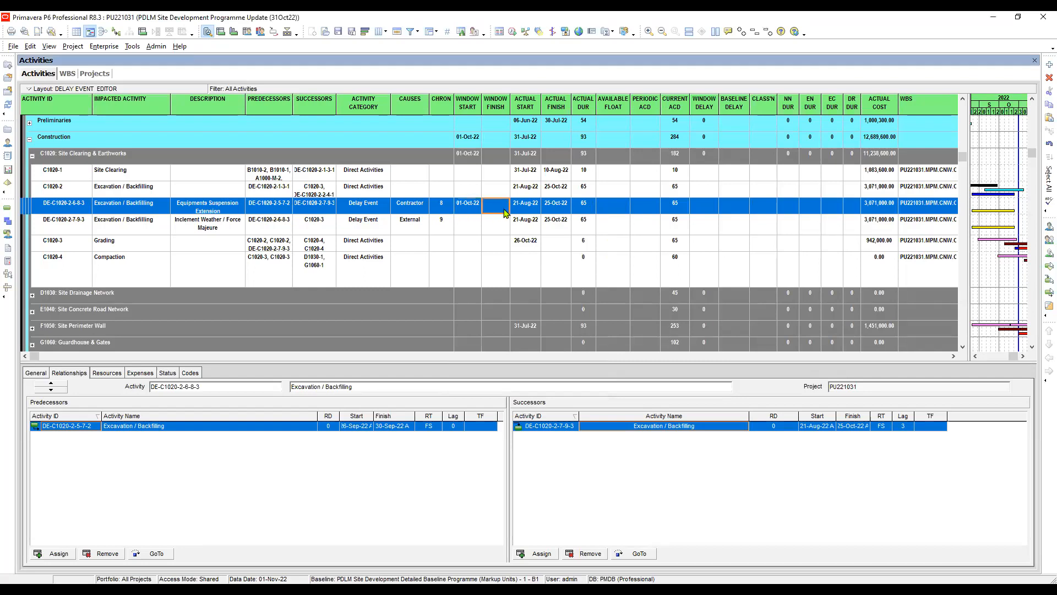
left_click(505, 208)
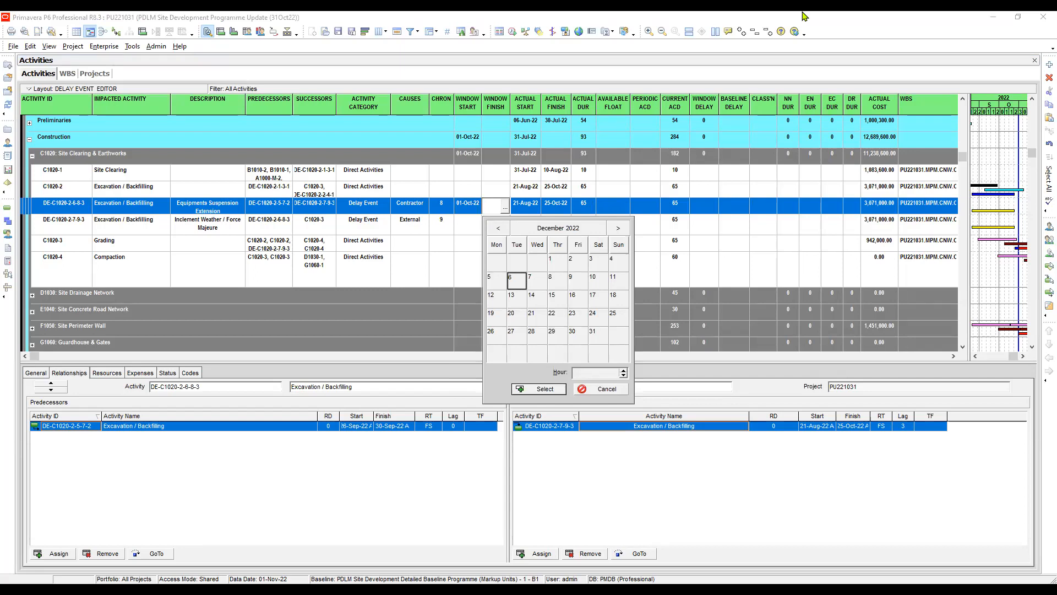
left_click(558, 228)
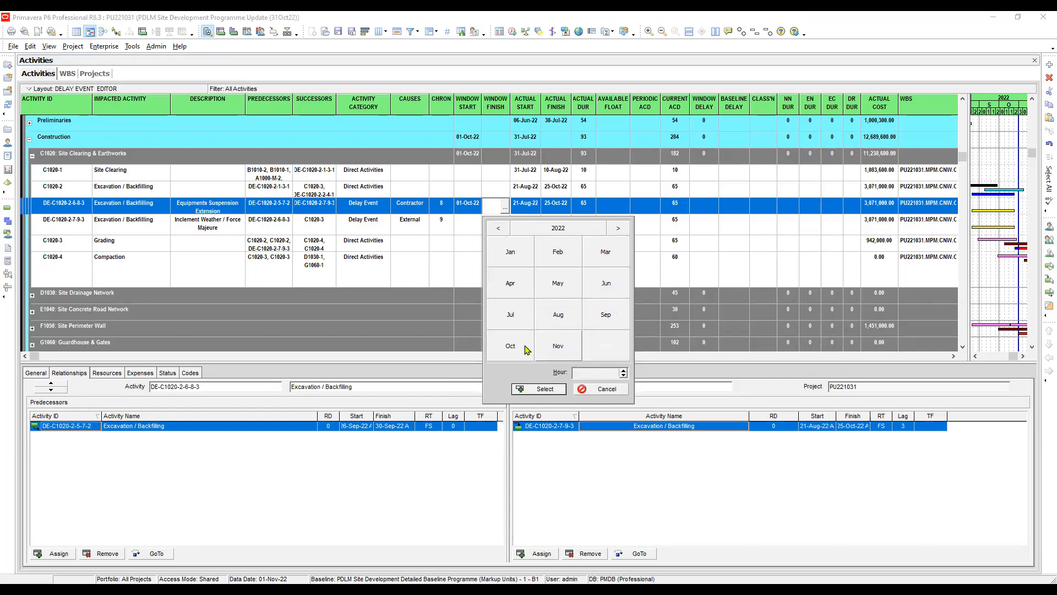
left_click(525, 348)
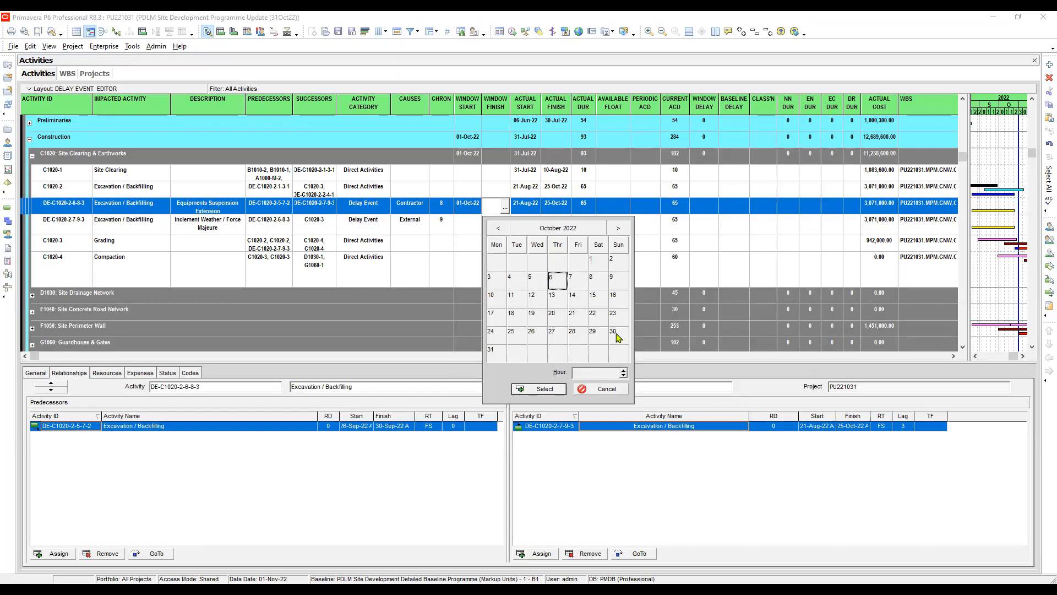
double_click(496, 356)
- Fill the window start and window finish dates down from DE-C1020-2-6-8-3 to DE-C1020-2-7-9-3
left_click(468, 205)
left_click(469, 224, "shift")
right_click(469, 225)
left_click(496, 278)
left_click(498, 208)
left_click(498, 226, "shift")
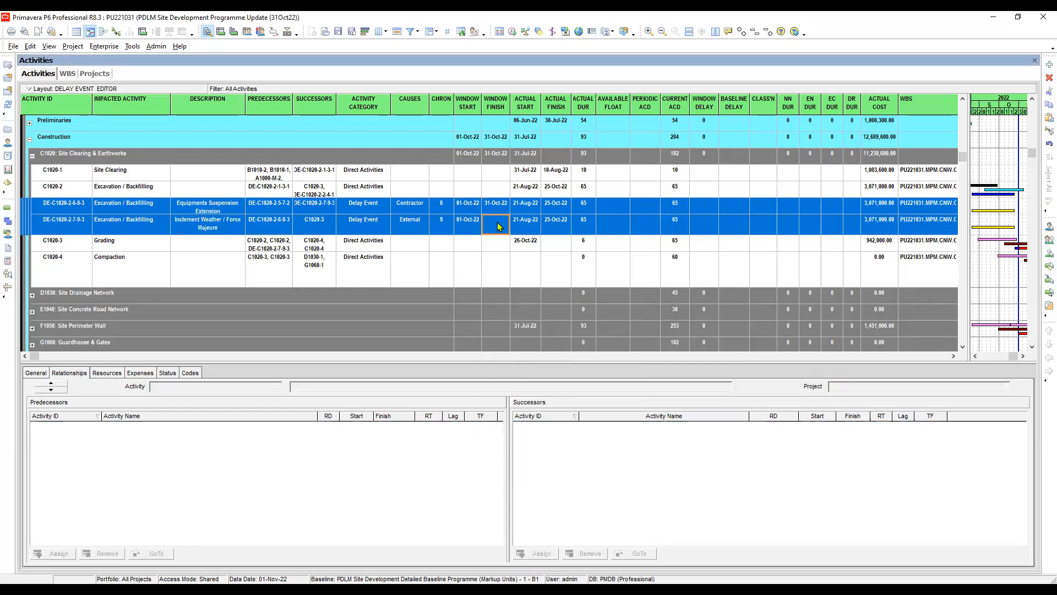
right_click(499, 226)
left_click(512, 278)
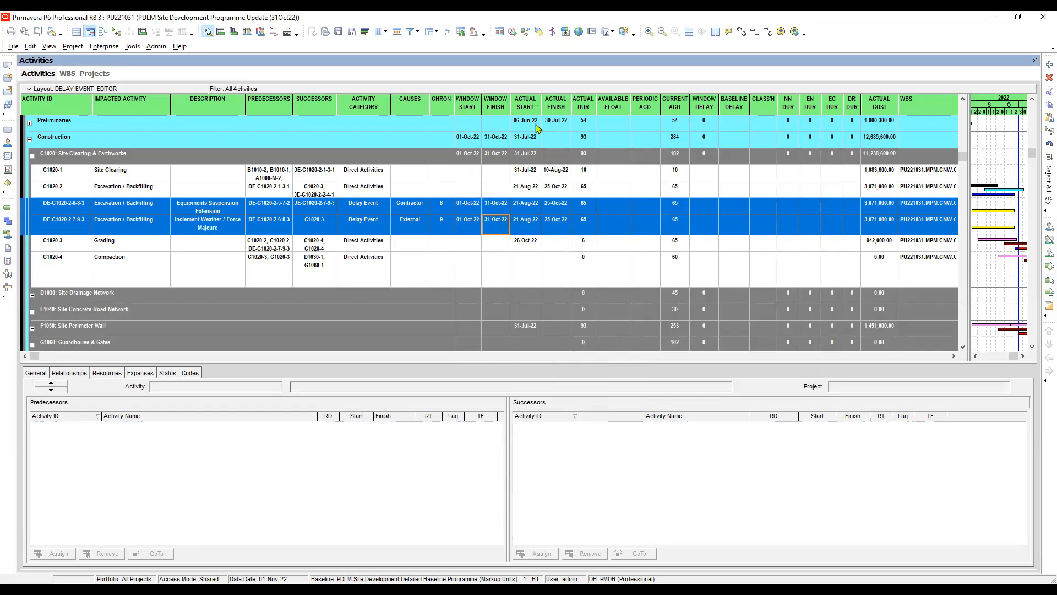
- Set the actual start of the Equipments Suspension Extension event DE-C1020-2-6-8-3 to 01-Oct-22, following the delay narrative
left_click(525, 208)
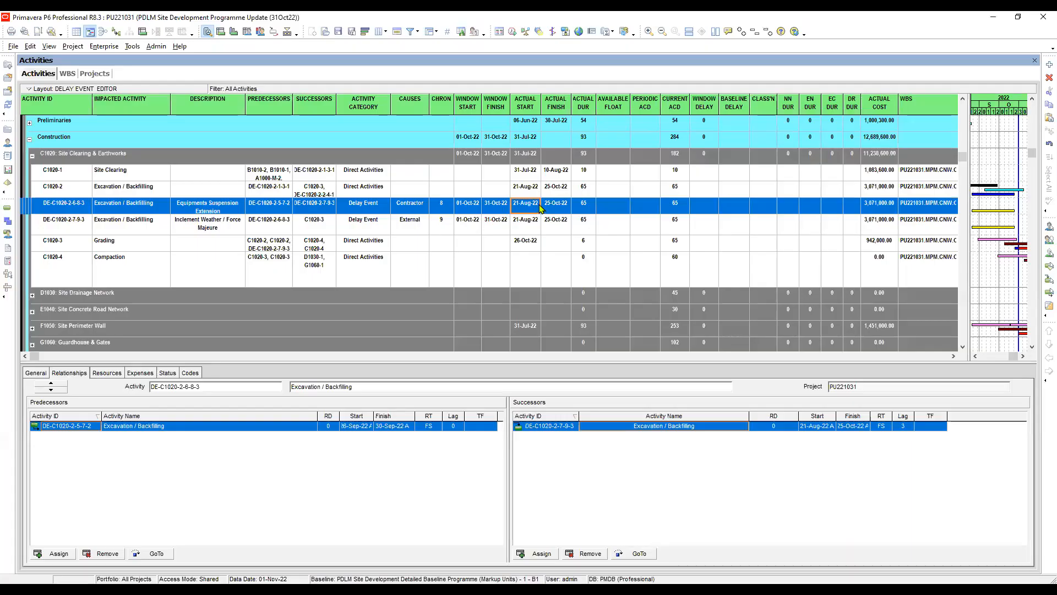
left_click(541, 208)
left_click(535, 208)
left_click(586, 228)
left_click(534, 346)
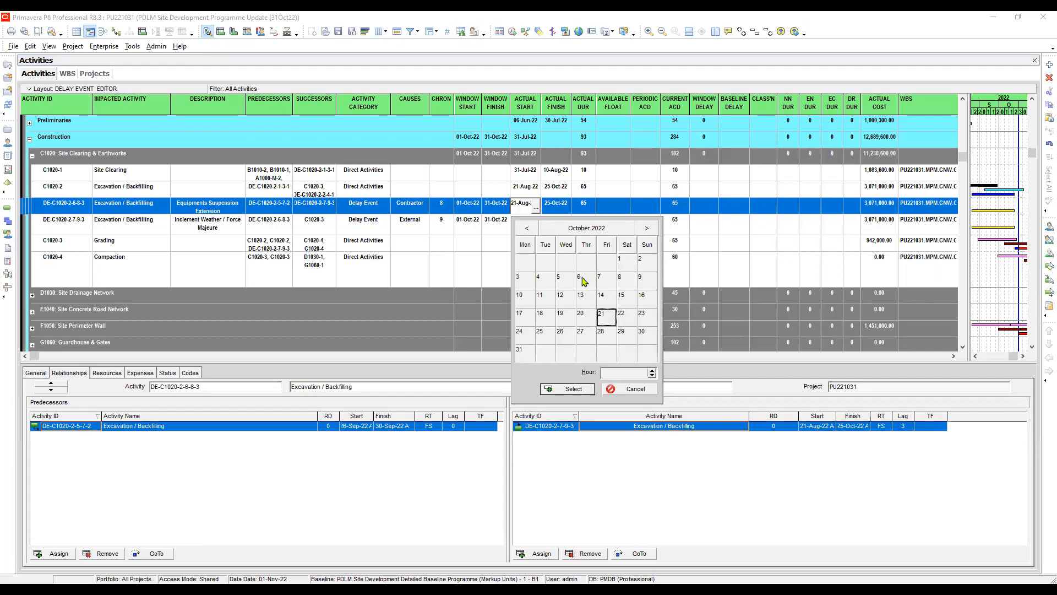
double_click(623, 261)
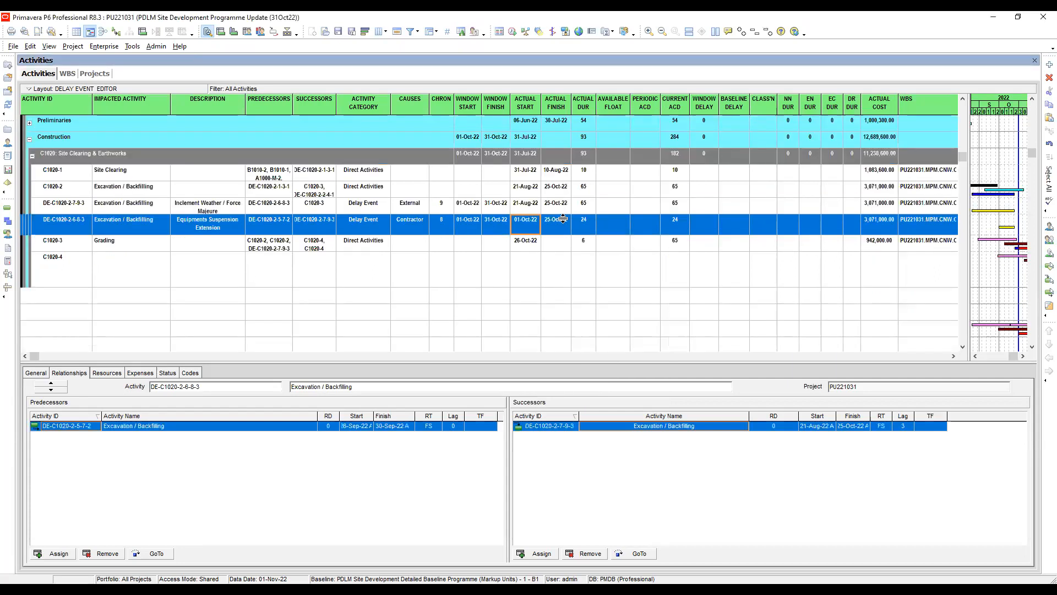
- Set the actual finish of the Equipments Suspension Extension event DE-C1020-2-6-8-3 to 12-Oct-22
left_click(561, 228)
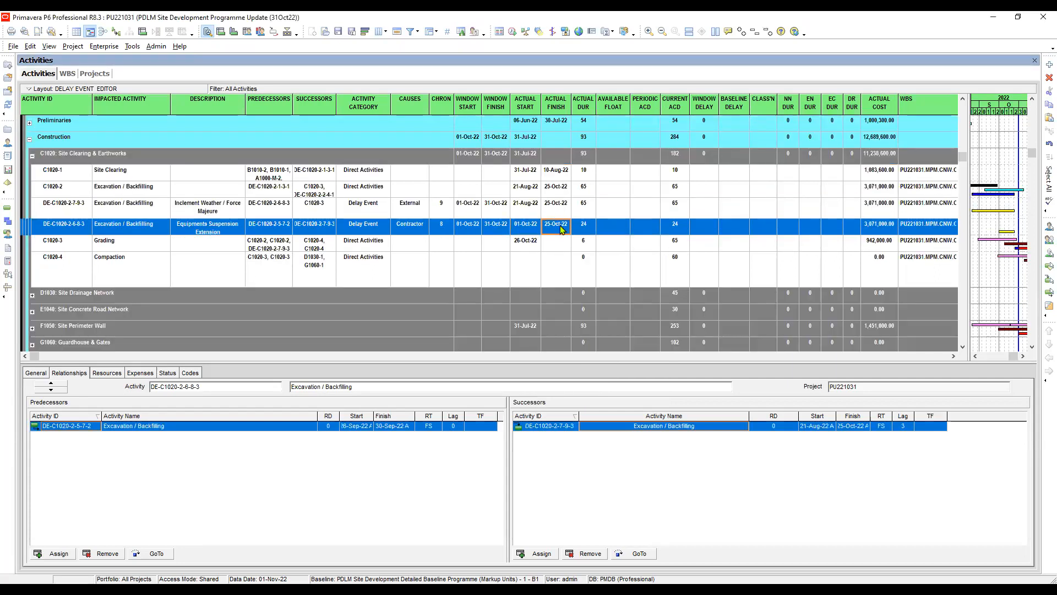
left_click(566, 230)
left_click(566, 230)
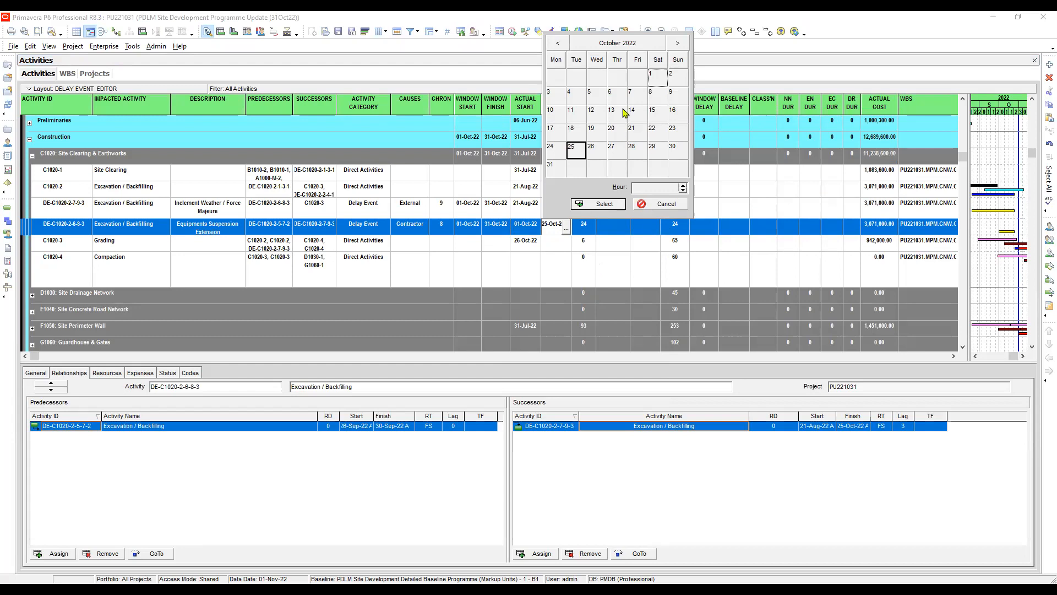
left_click(554, 168)
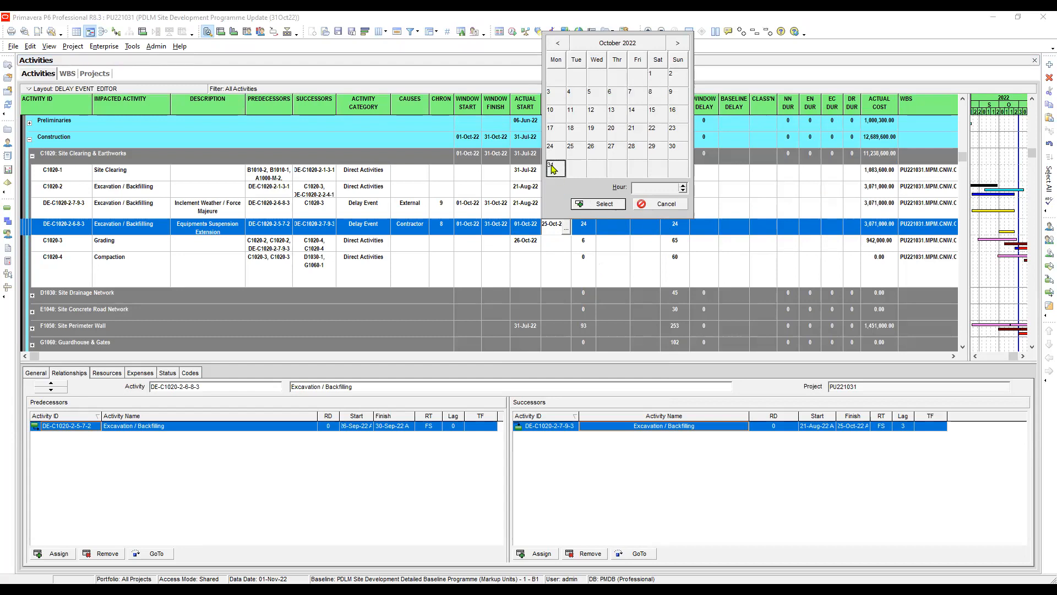
left_click(598, 114)
left_click(600, 204)
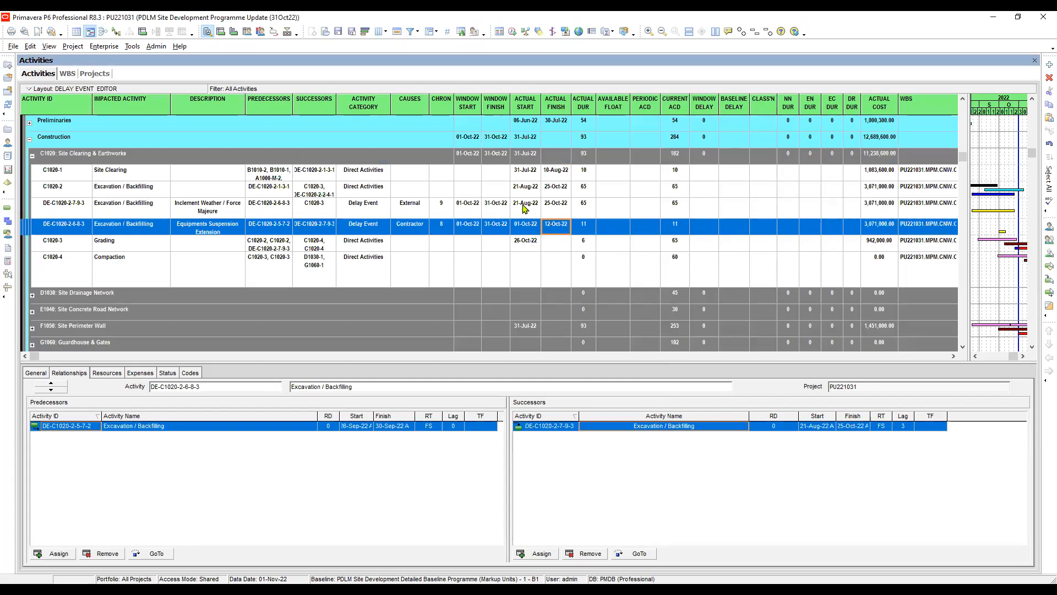
- Set the actual start of the Inclement Weather / Force Majeure event DE-C1020-2-7-9-3 to 16-Oct-22
left_click(524, 207)
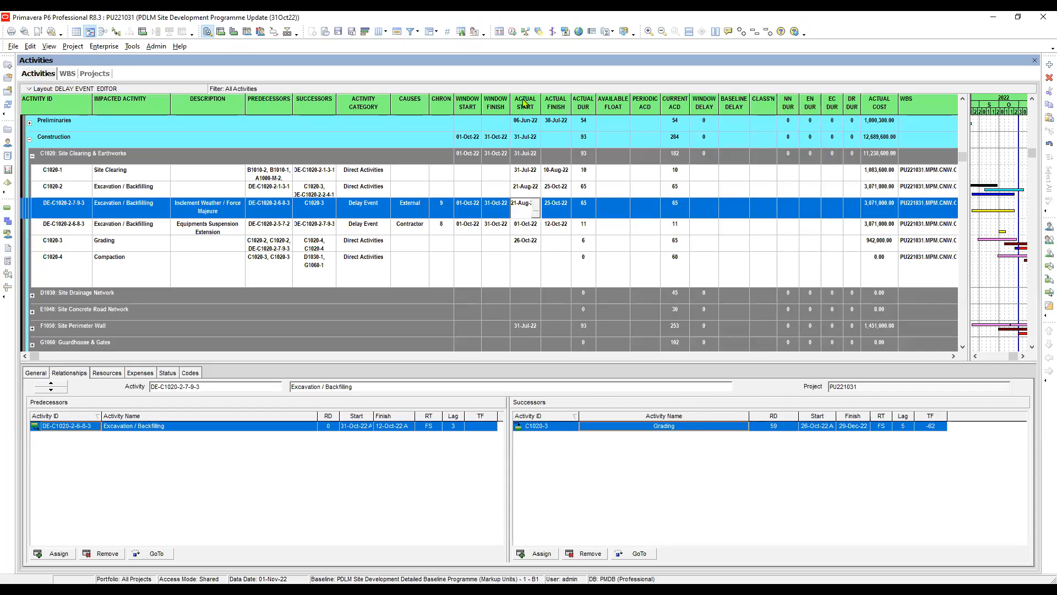
left_click(536, 207)
left_click(587, 232)
left_click(540, 352)
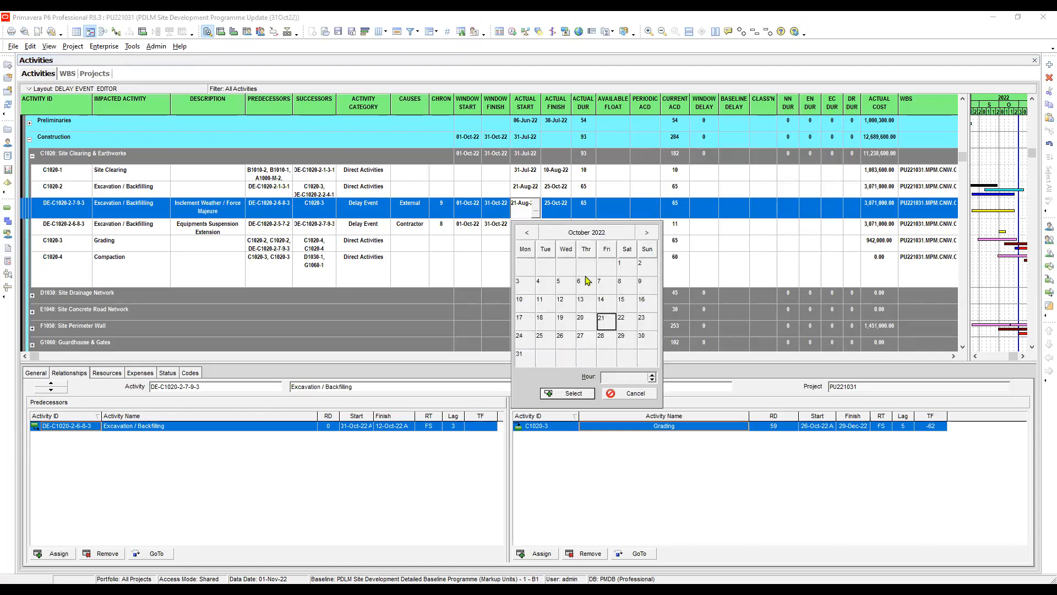
left_click(642, 300)
double_click(642, 300)
- Set the actual finish of the Inclement Weather / Force Majeure event DE-C1020-2-7-9-3 to 20-Oct-22
left_click(569, 227)
left_click(569, 227)
left_click(567, 226)
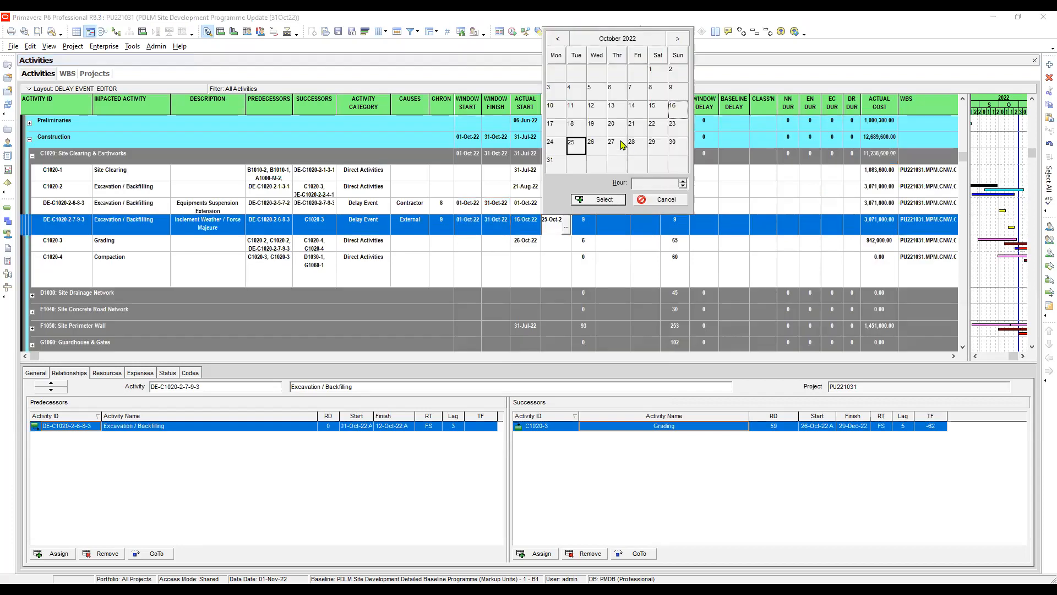
left_click(617, 127)
double_click(618, 126)
- Set the actual duration to 5 for DE-C1020-2-7-9-3 and to 12 for DE-C1020-2-6-8-3
left_click(579, 226)
type("5")
left_click(585, 208)
left_click(584, 207)
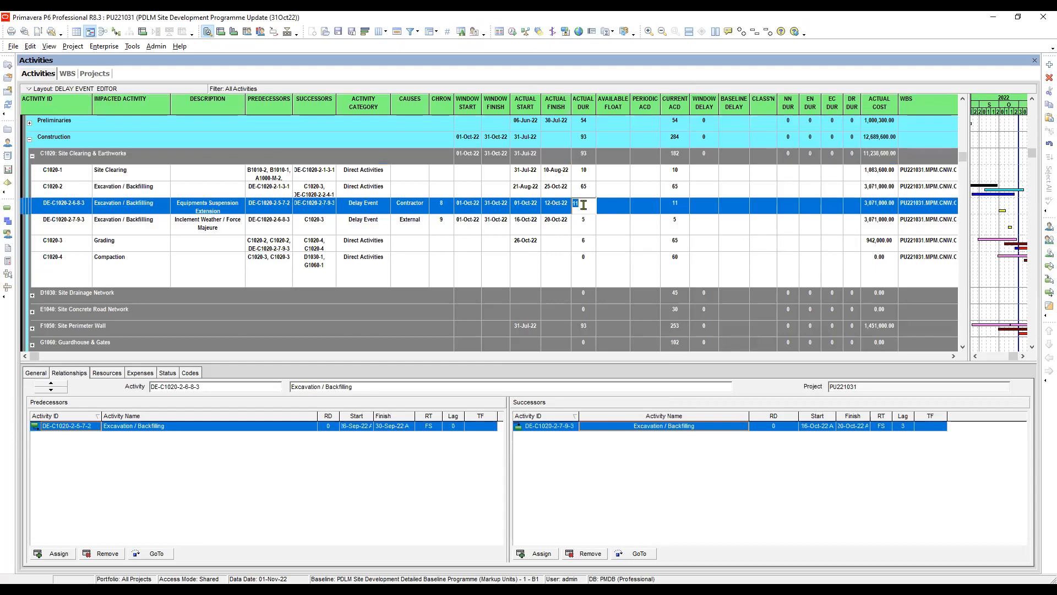
type("12")
key("Return")
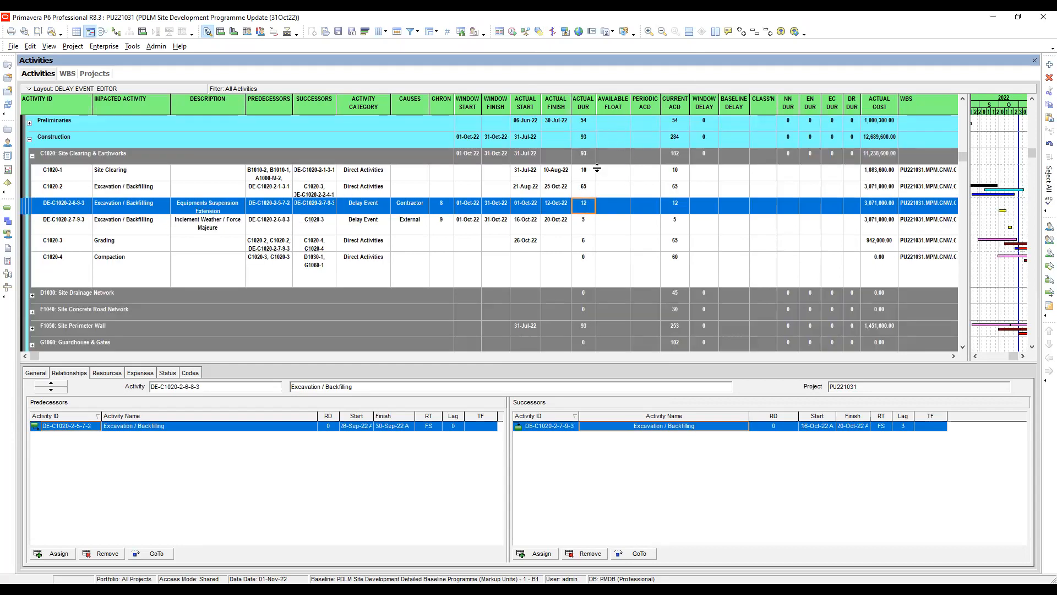
left_click(604, 208)
left_click(617, 225)
left_click(619, 208)
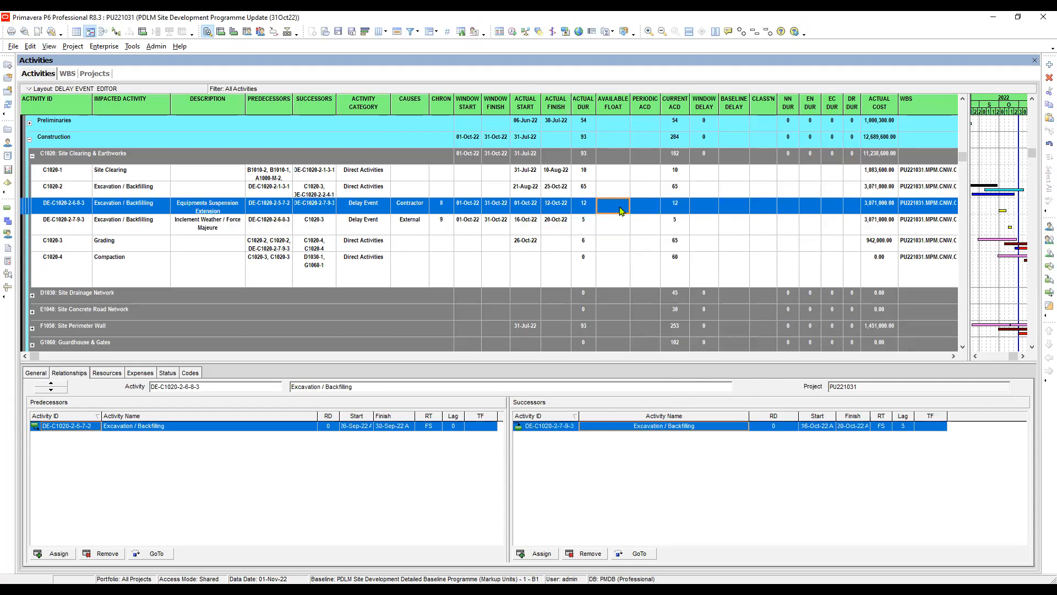
- Enter the project's current ACD of 367 as the periodic ACD for both October delay events, DE-C1020-2-6-8-3 and DE-C1020-2-7-9-3
left_click(648, 208)
left_click_drag(963, 159, 962, 86)
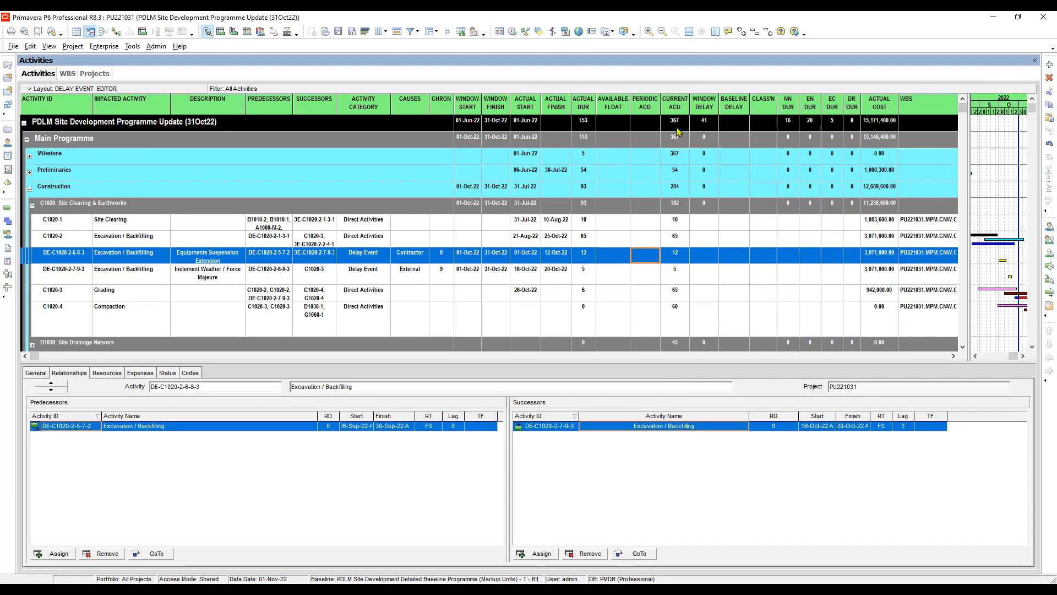
left_click(655, 254)
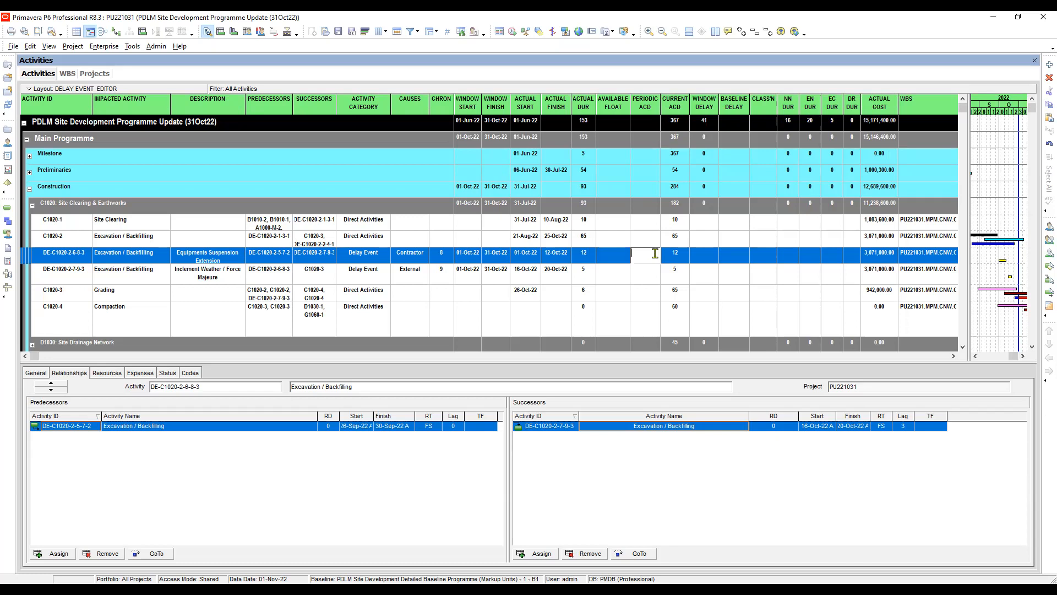
type("367")
left_click(650, 275)
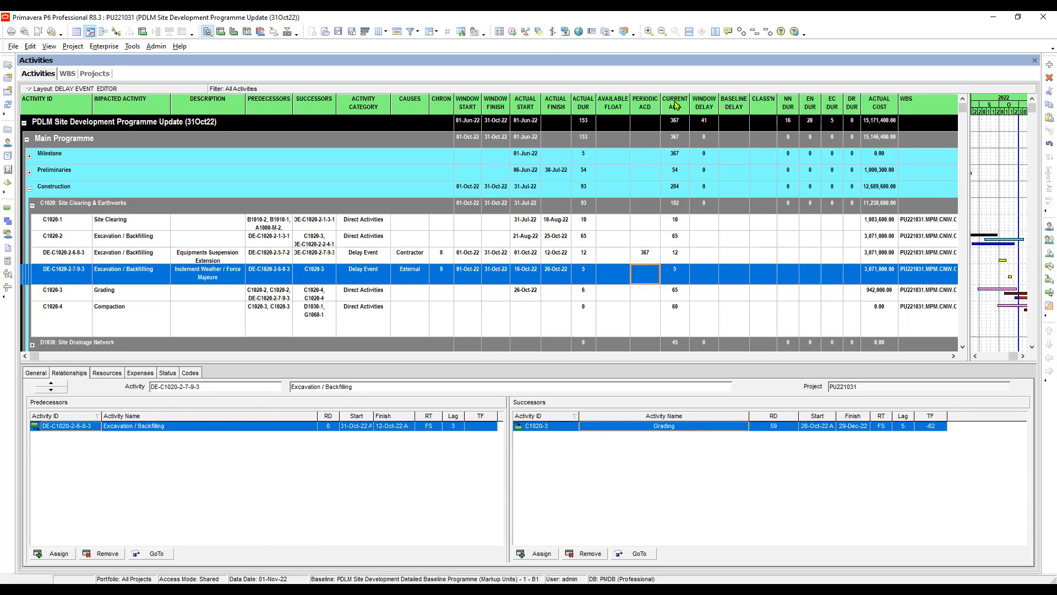
left_click(645, 257)
left_click(640, 275)
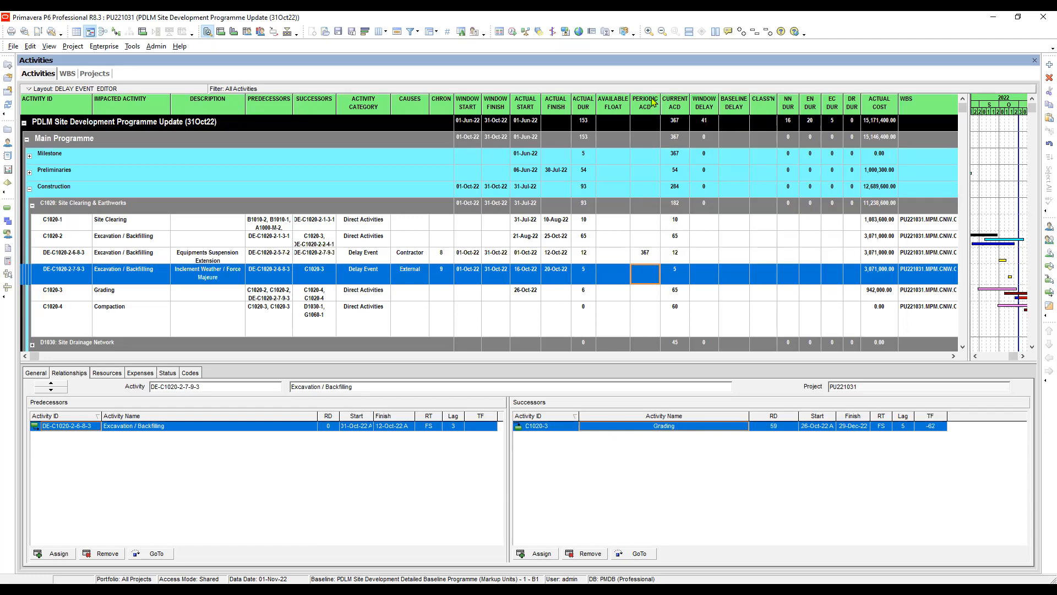
left_click(644, 270)
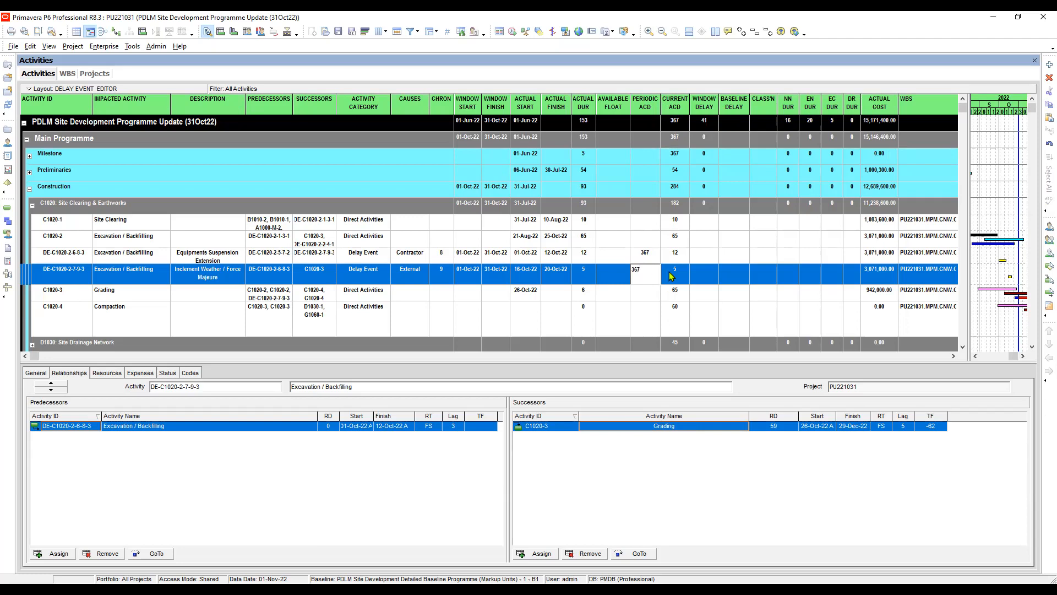
left_click(672, 275)
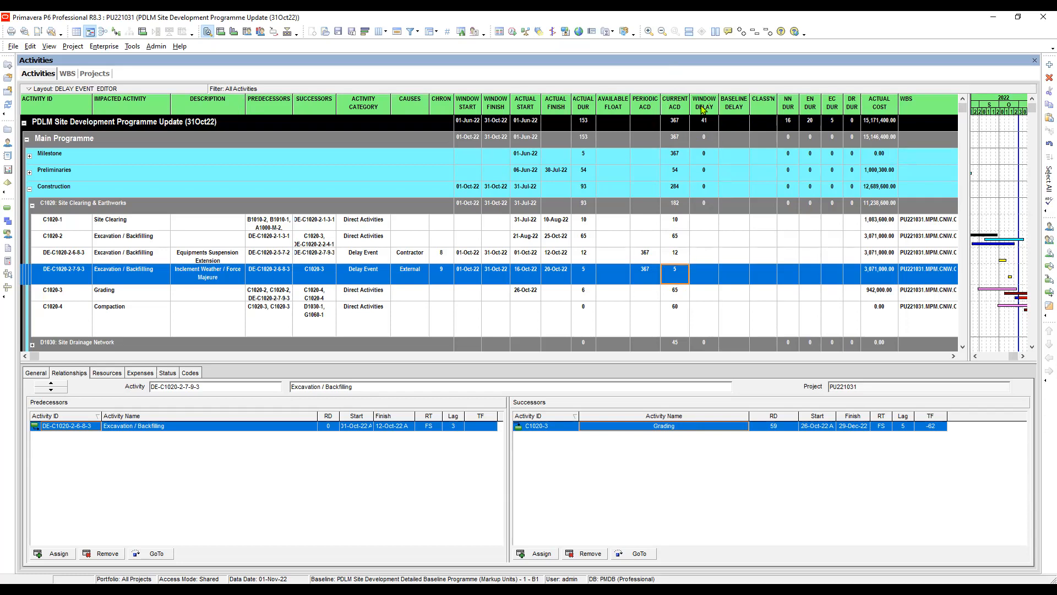
- Compare the periodic ACD of the October delay events with that of the September 2022 PU004 window events
left_click(710, 261)
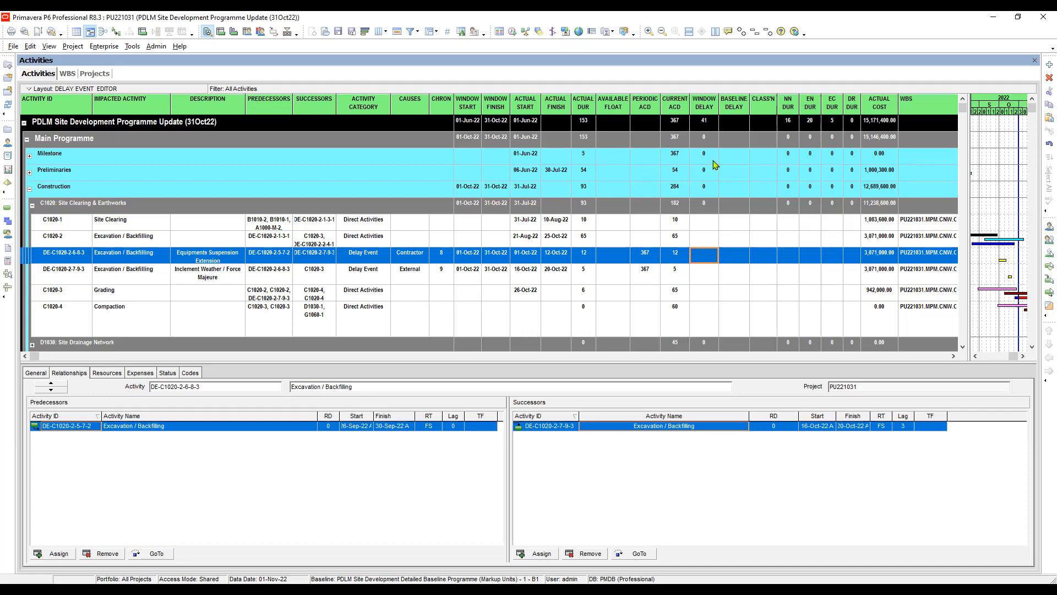
left_click(650, 257)
scroll(650, 261, "down", 8)
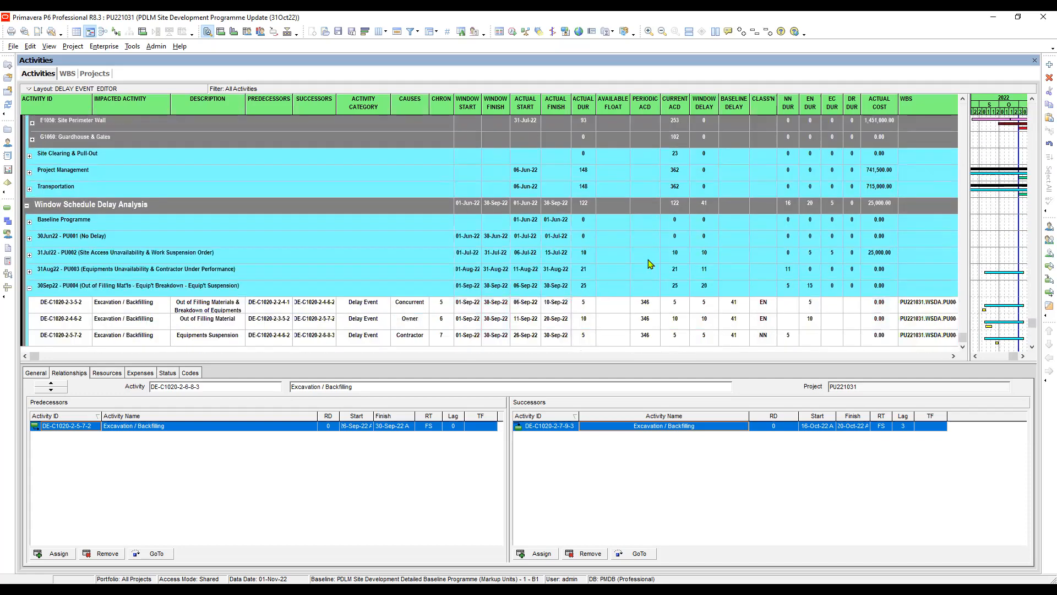
left_click(649, 305)
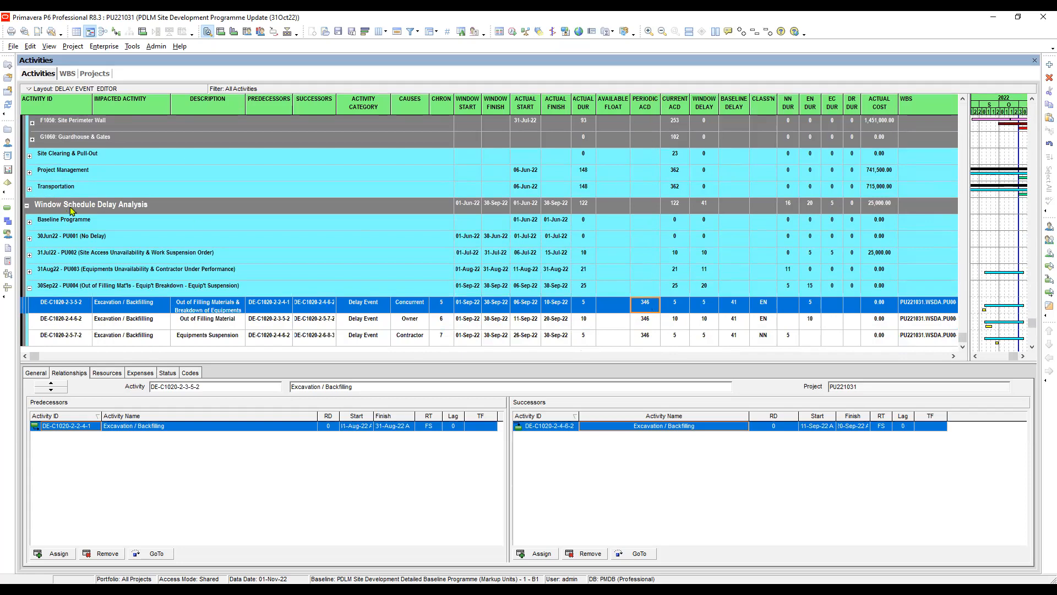
left_click(648, 306)
left_click_drag(970, 308, 970, 331)
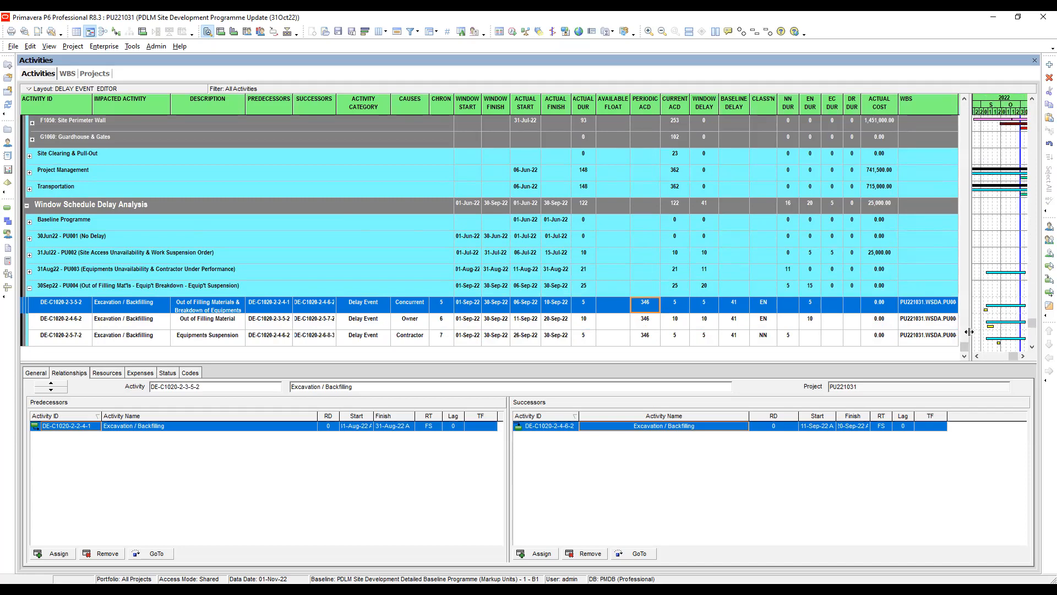
left_click(646, 321)
left_click(647, 307)
scroll(767, 150, "up", 1)
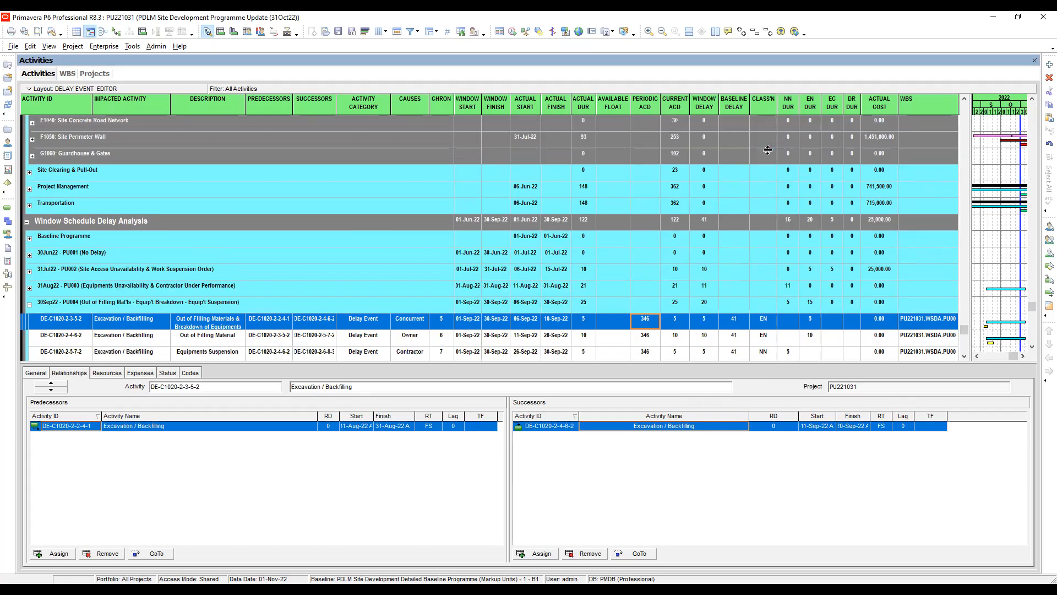
scroll(767, 150, "up", 5)
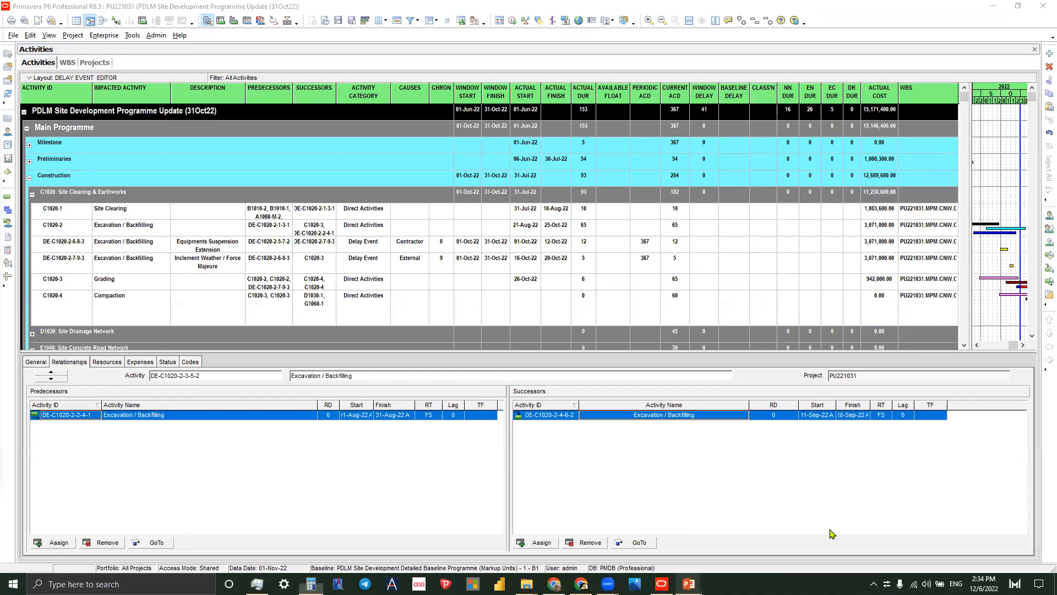
- Check the October 2022 delay narrative slide in the presentation and the September events' periodic ACD to work out the window delay
key("alt+Tab")
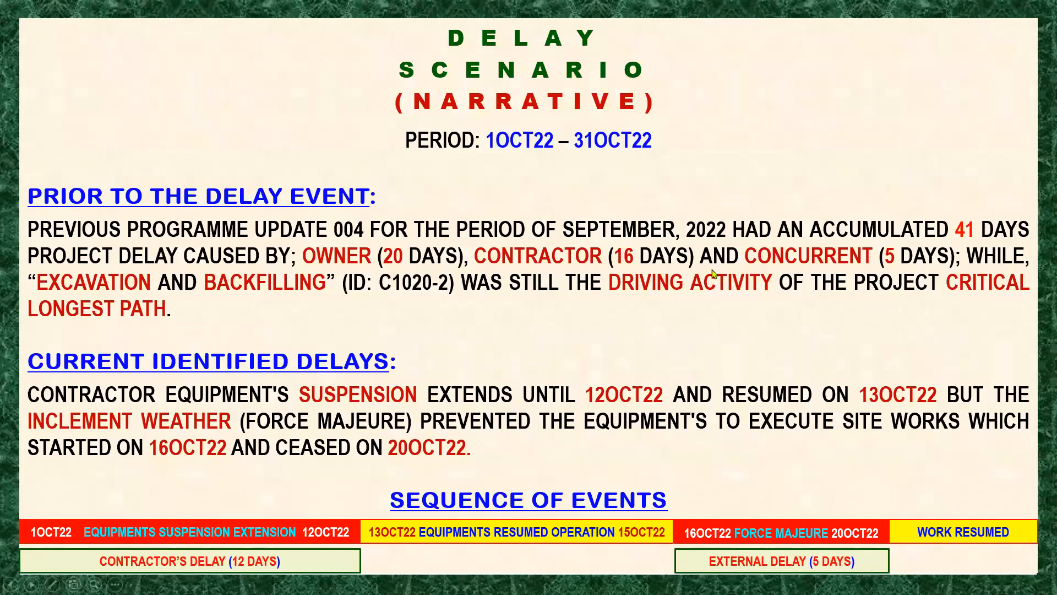
key("alt+Tab")
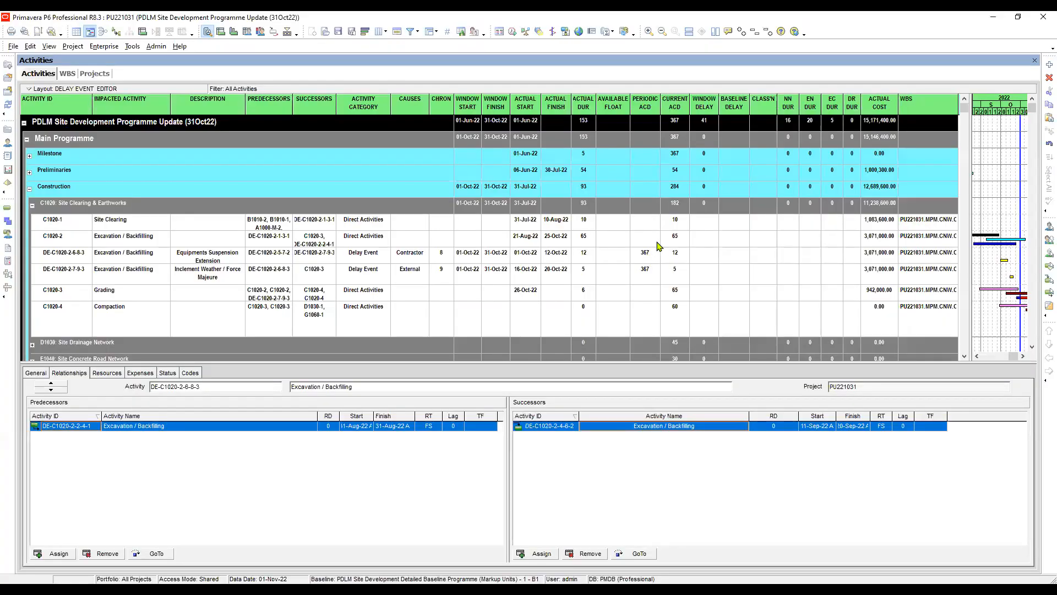
left_click(658, 246)
scroll(659, 246, "down", 2)
scroll(651, 180, "down", 2)
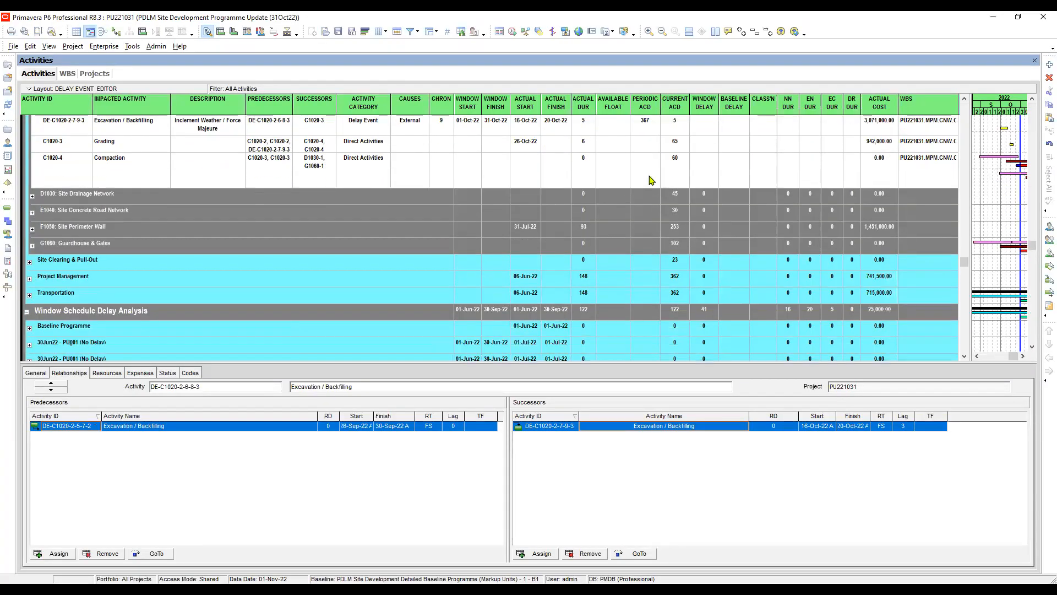
scroll(651, 180, "down", 2)
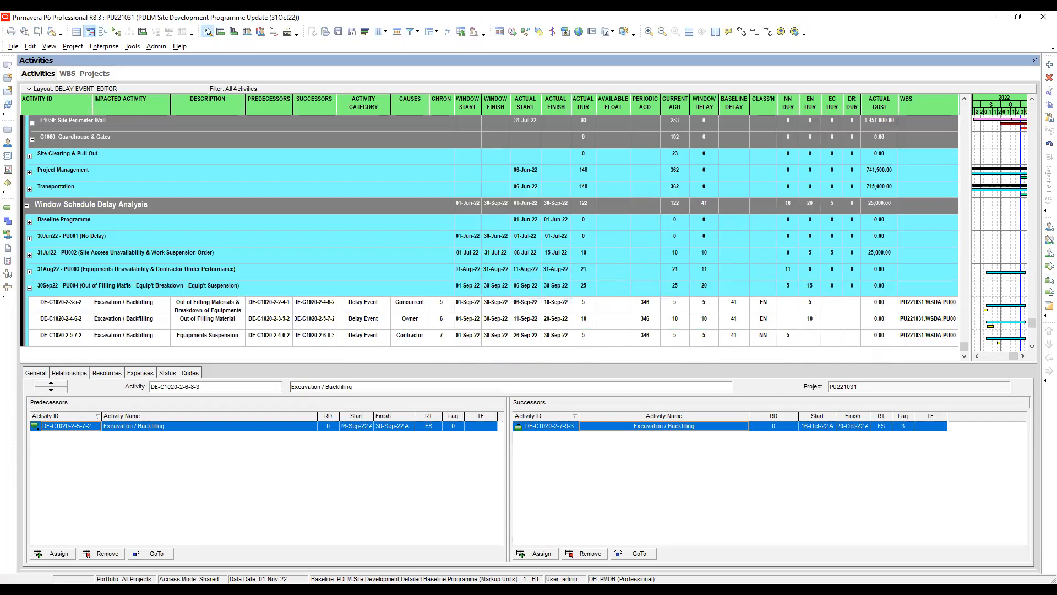
key("alt+Tab")
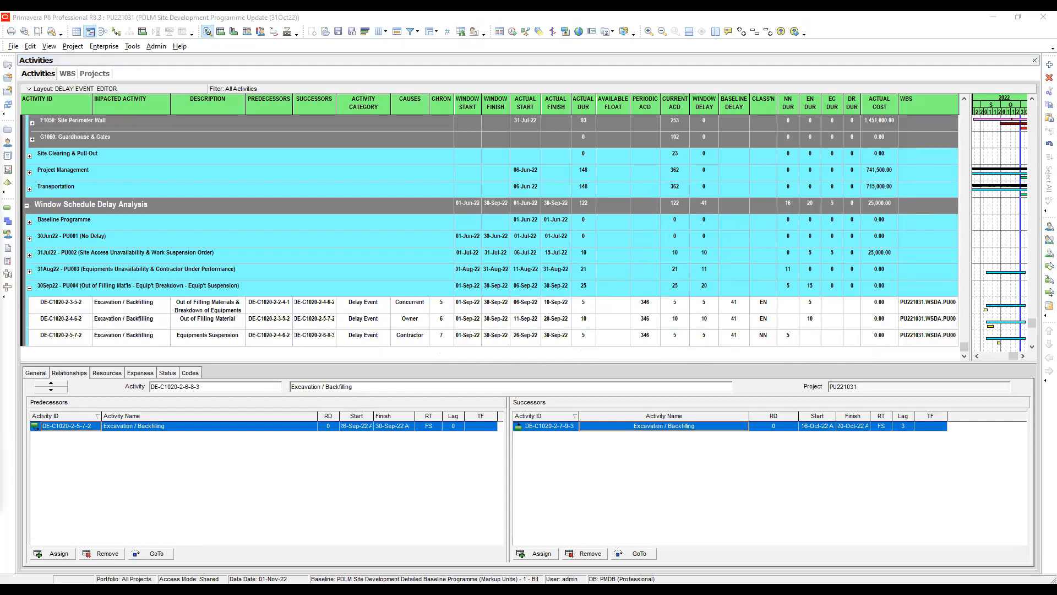
- Enter a window delay of 21 for both October delay events, DE-C1020-2-6-8-3 and DE-C1020-2-7-9-3
left_click(965, 114)
left_click(711, 223)
type("2")
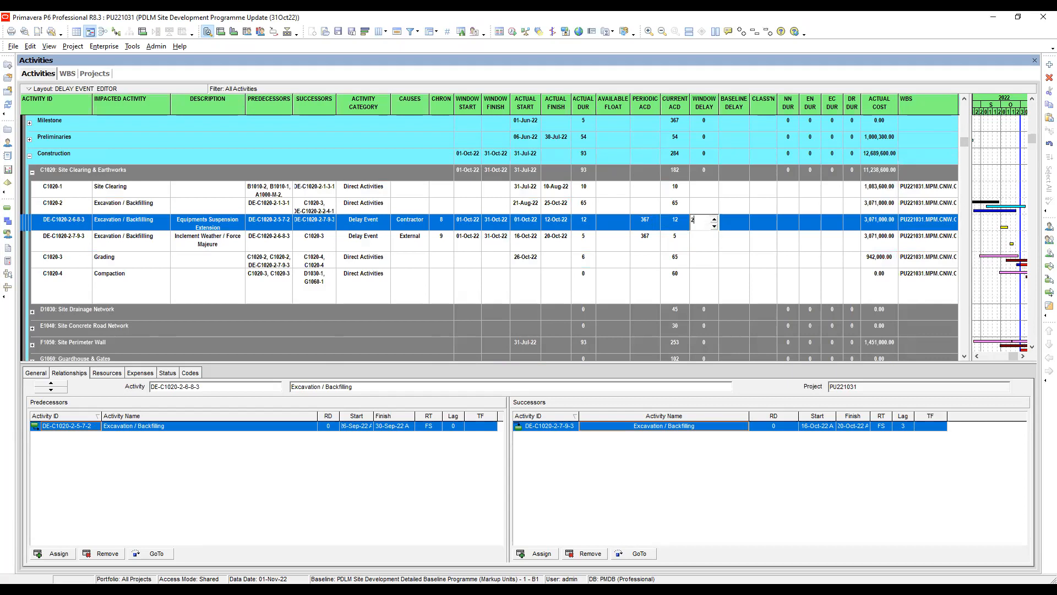
type("1")
left_click(700, 232)
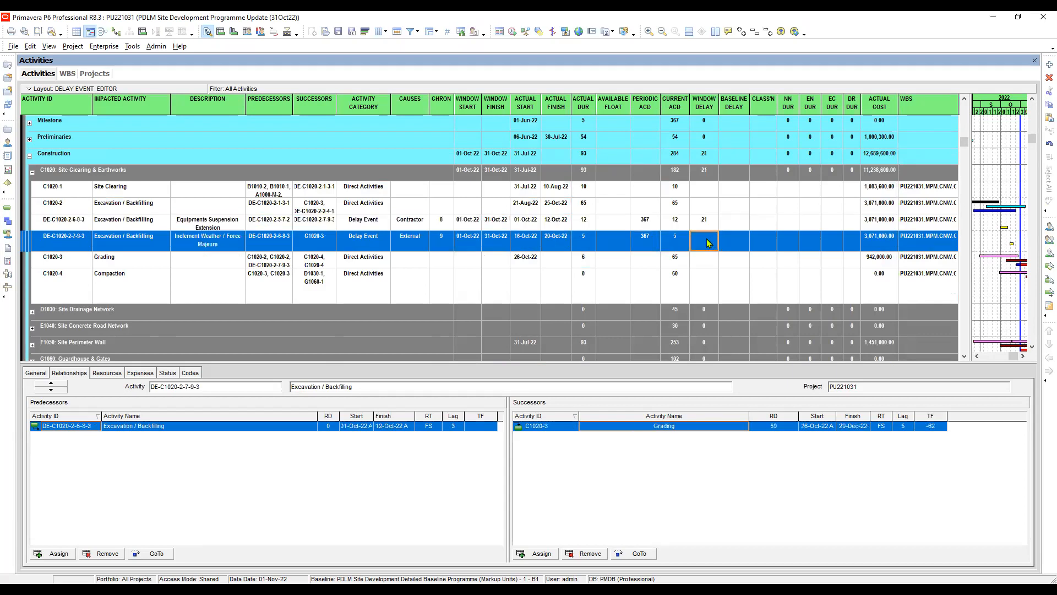
type("21")
key("Return")
scroll(708, 238, "up", 2)
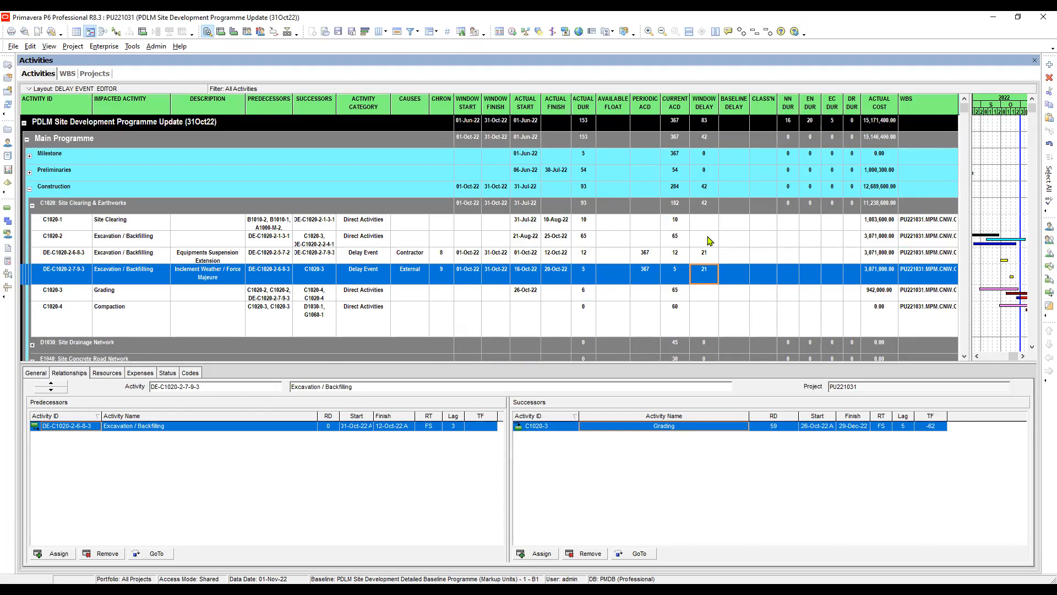
- Clear the window delay of the Equipments Suspension Extension event DE-C1020-2-6-8-3
left_click(708, 256)
left_click(709, 256)
key("Delete")
left_click(749, 258)
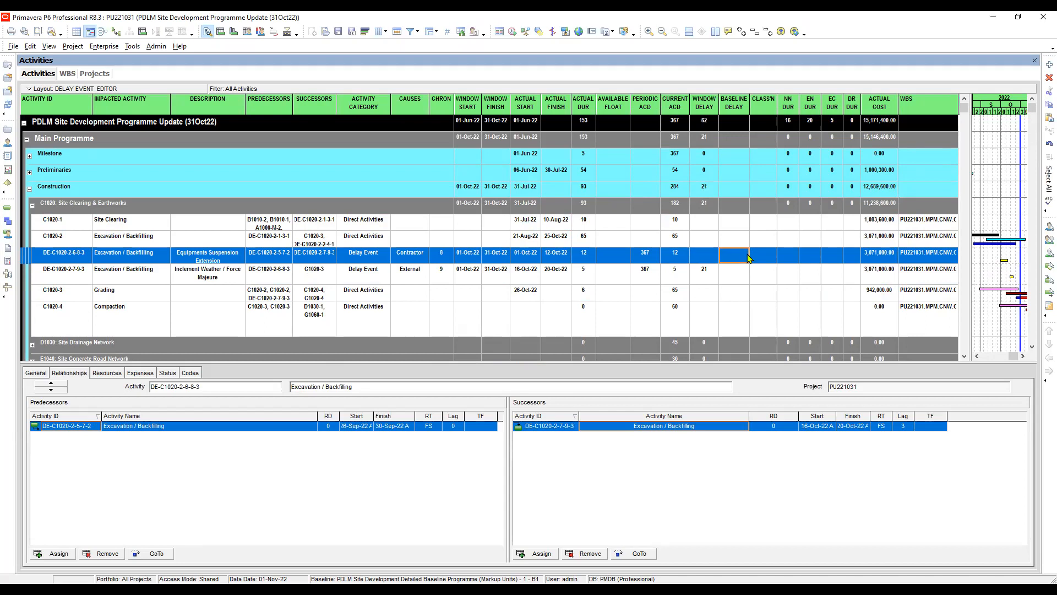
- Expand the Baseline Programme group and compare the original baseline's periodic ACD with the October events' ACD to work out the baseline delay
left_click(710, 275)
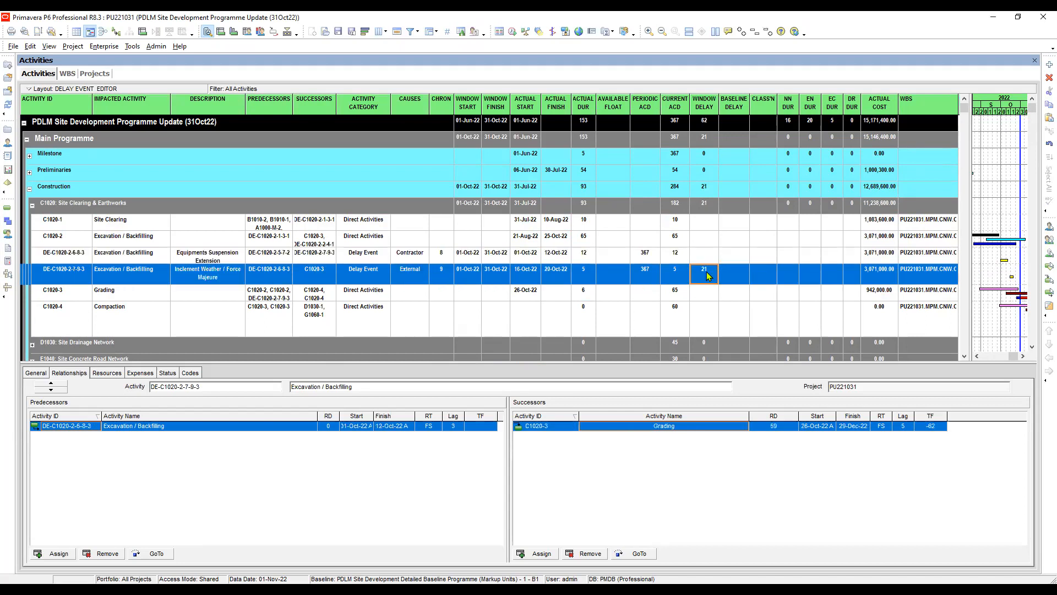
left_click(555, 270)
left_click(709, 282)
left_click(740, 278)
left_click(649, 255)
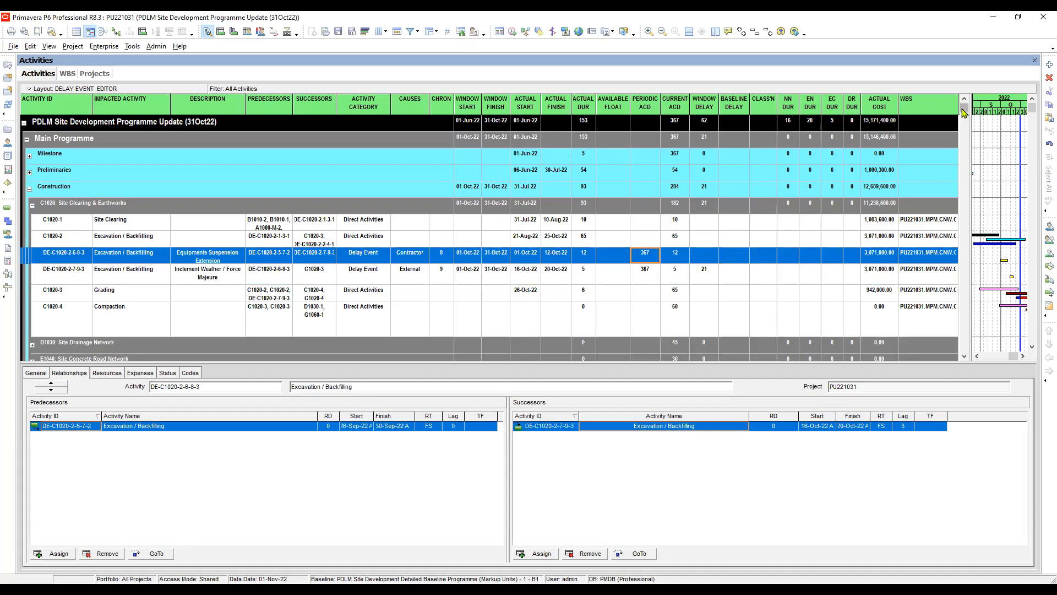
left_click_drag(965, 110, 955, 306)
scroll(955, 306, "down", 3)
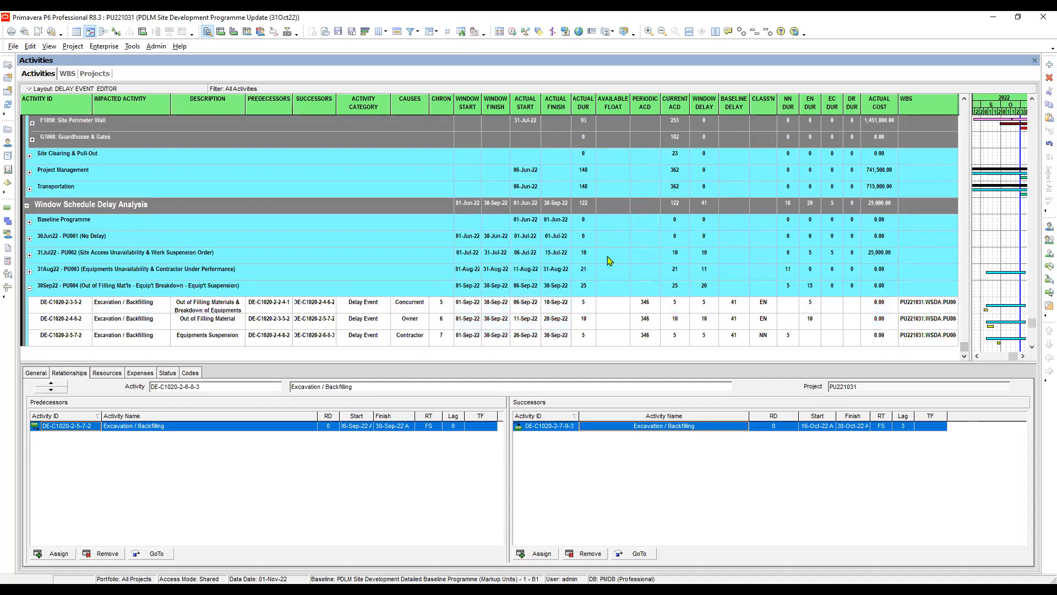
scroll(617, 224, "up", 1)
double_click(612, 236)
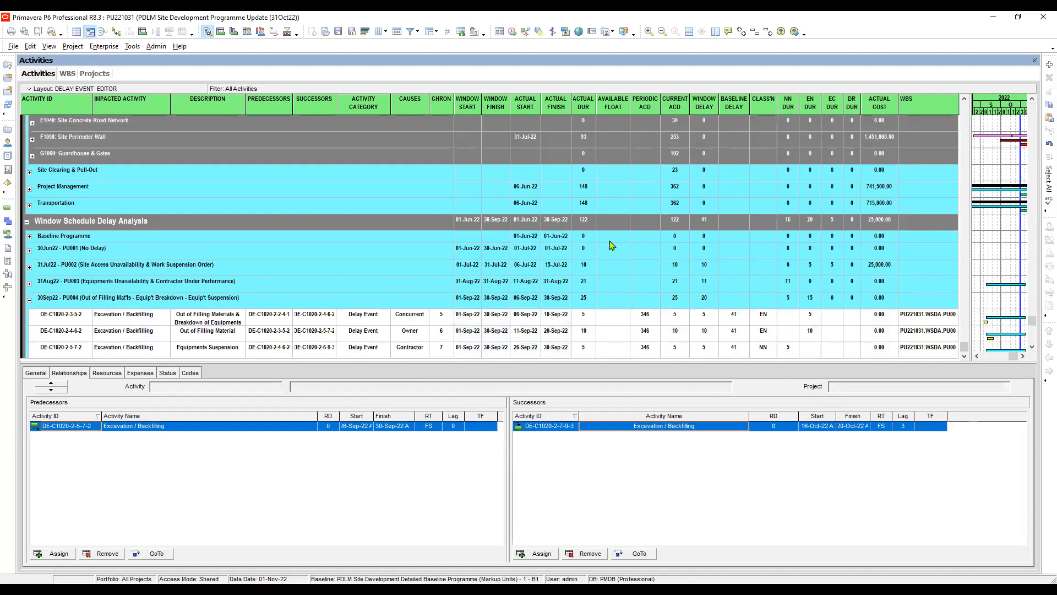
left_click(649, 252)
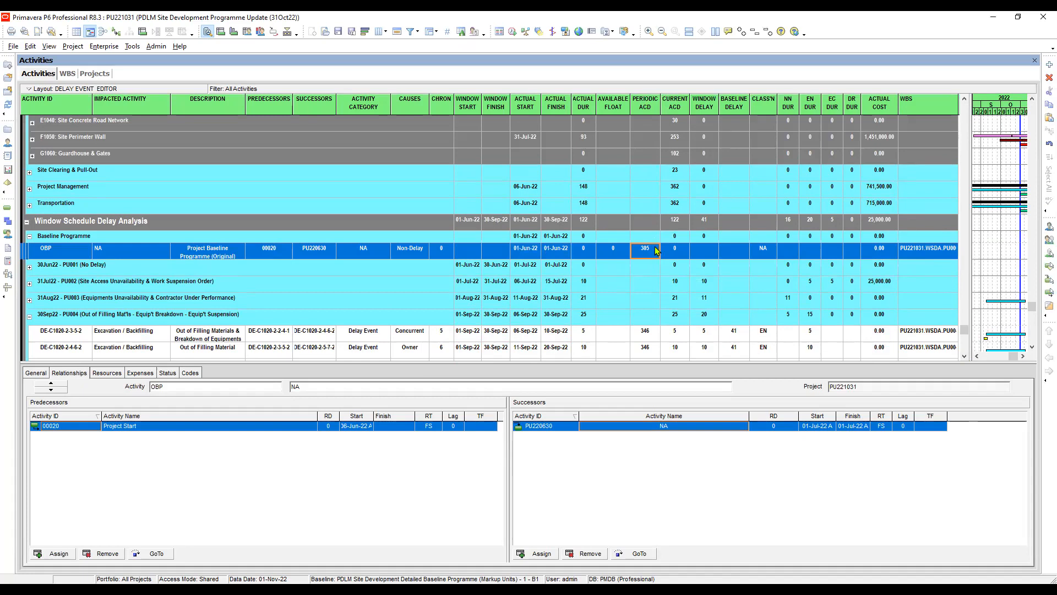
scroll(655, 250, "up", 2)
scroll(655, 251, "up", 2)
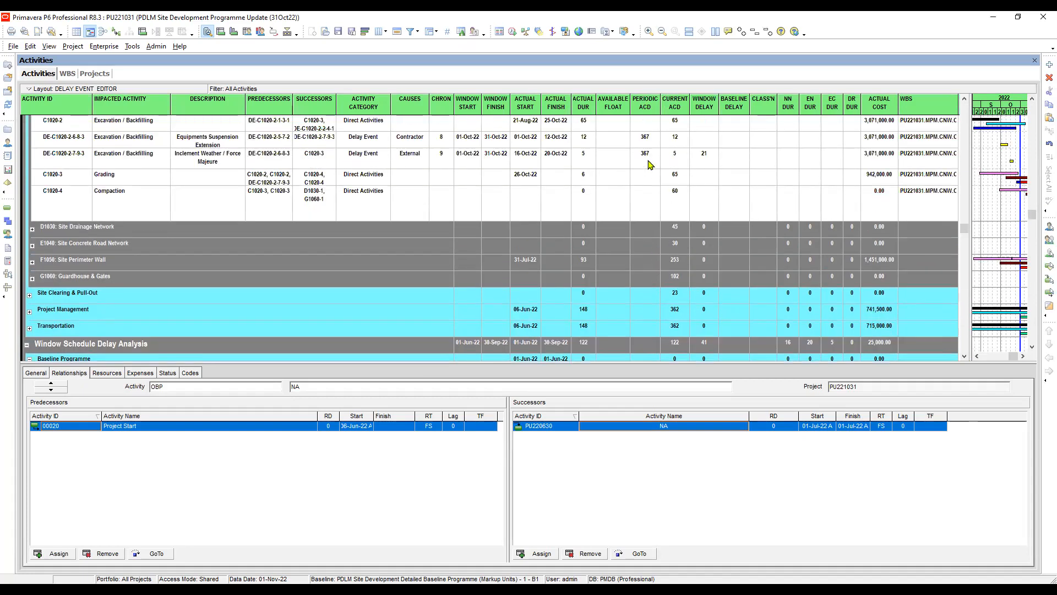
key("alt+Tab")
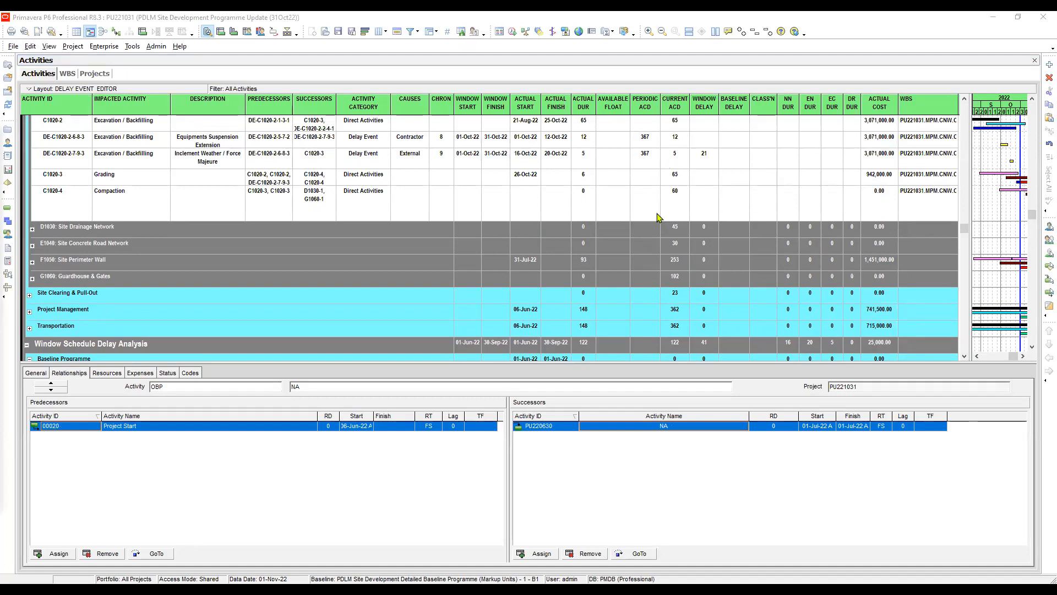
left_click(649, 143)
scroll(651, 182, "down", 5)
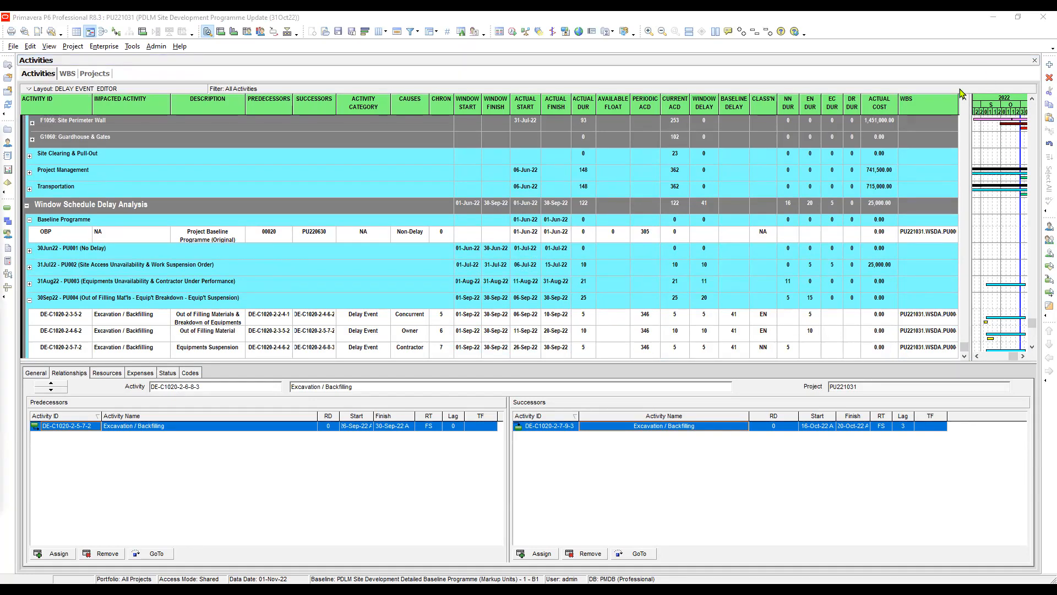
- Set the baseline delay to 62 for both October delay events, DE-C1020-2-7-9-3 and DE-C1020-2-6-8-3
left_click(965, 107)
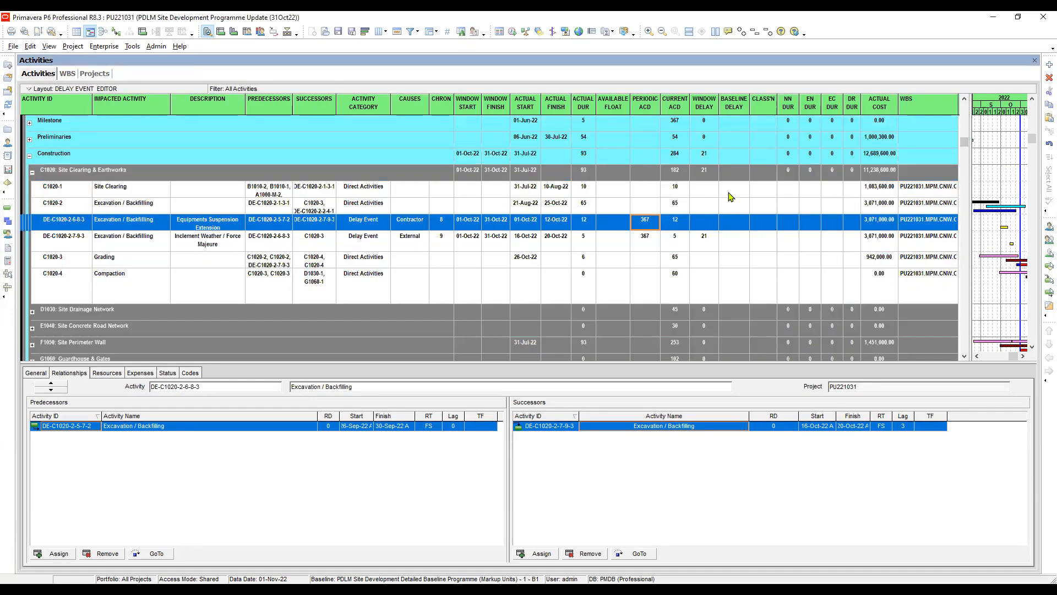
scroll(714, 188, "up", 2)
left_click(727, 275)
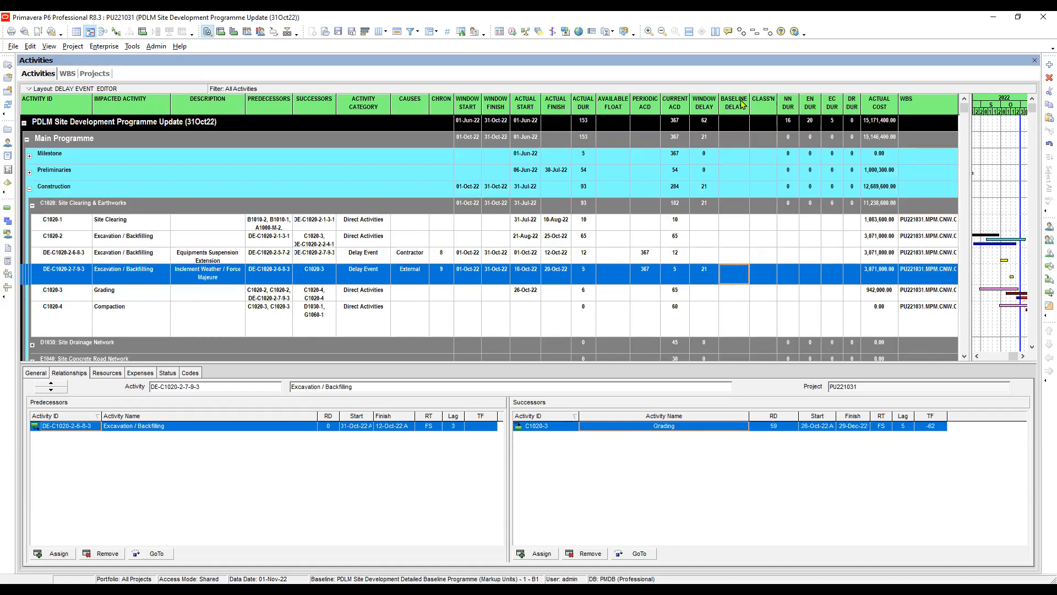
left_click(742, 277)
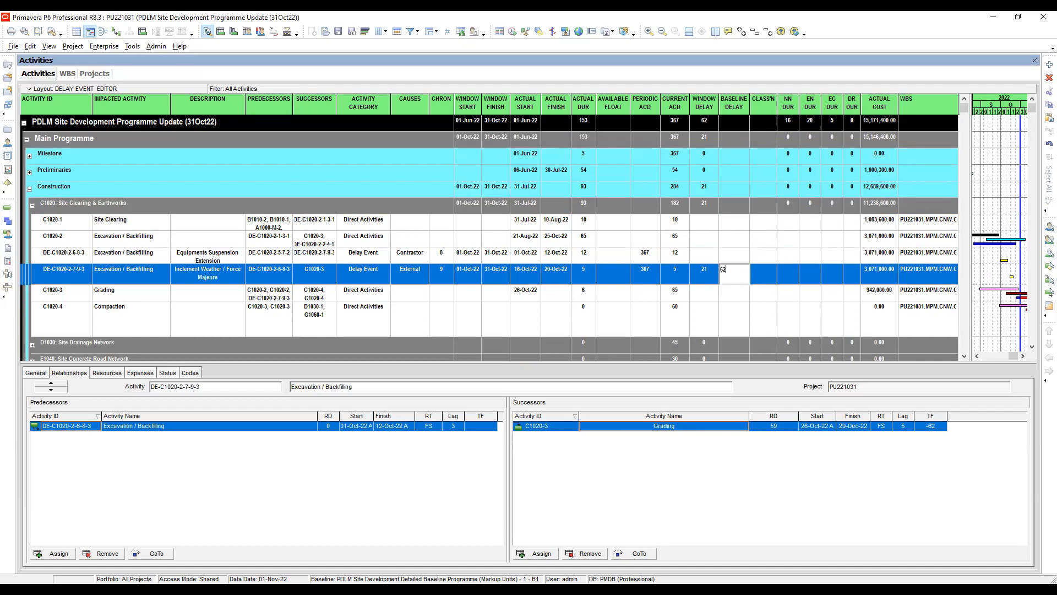
key("Return")
left_click(740, 256)
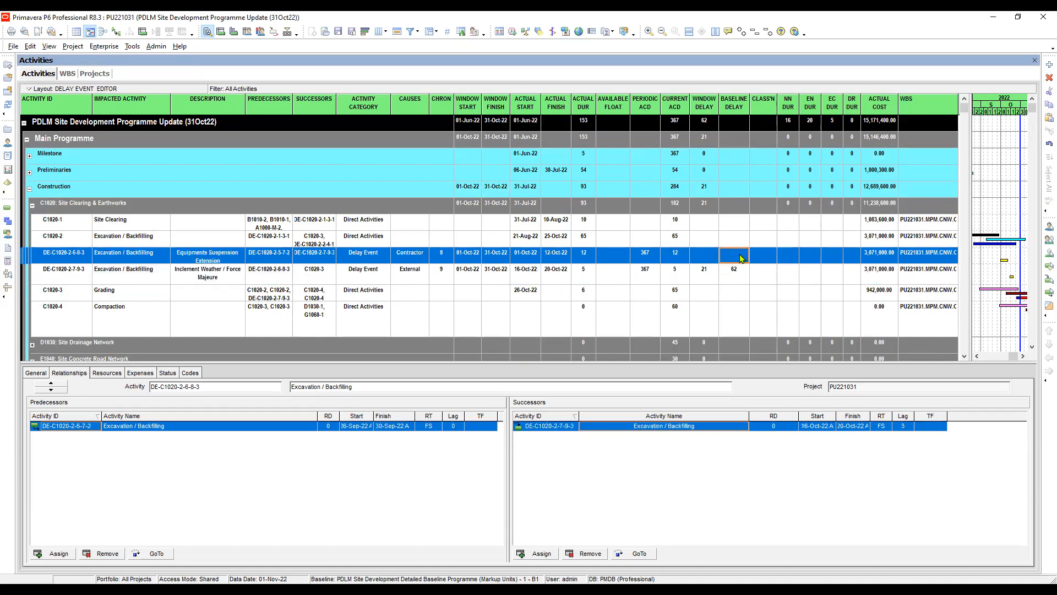
type("62")
key("Return")
- Set the window delay of the Equipments Suspension Extension event DE-C1020-2-6-8-3 to 12, after checking how September's window delays were split
scroll(771, 259, "down", 5)
scroll(778, 245, "down", 1)
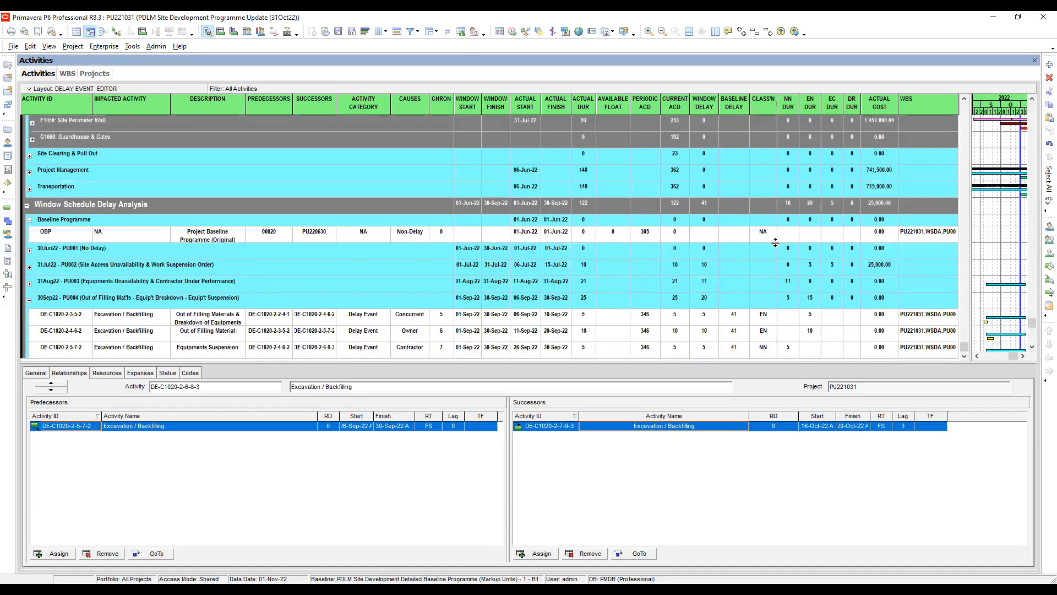
left_click(708, 322)
scroll(730, 304, "up", 5)
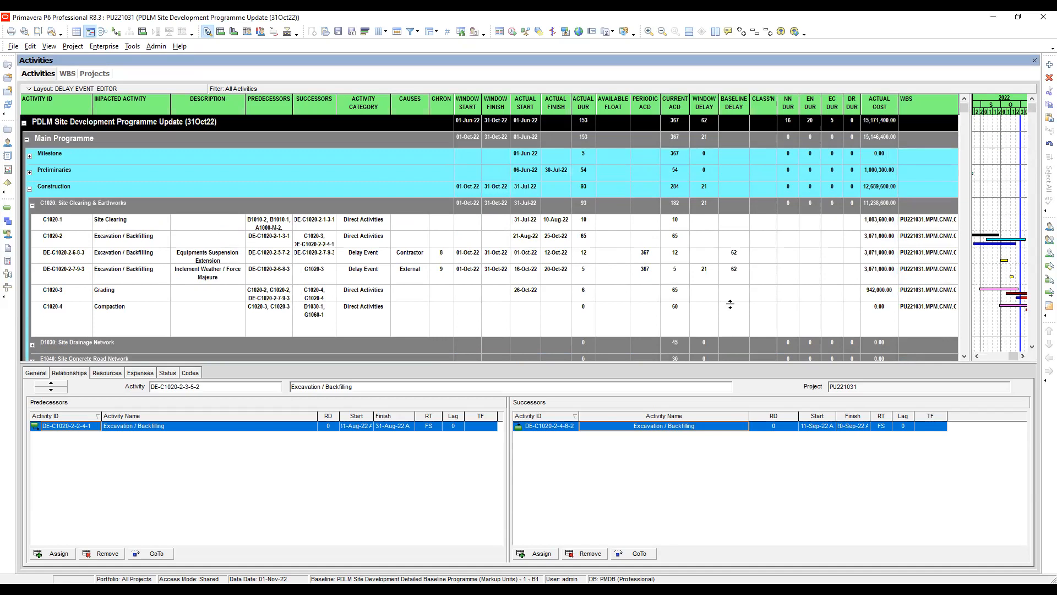
left_click(230, 260)
left_click(409, 258)
left_click(702, 255)
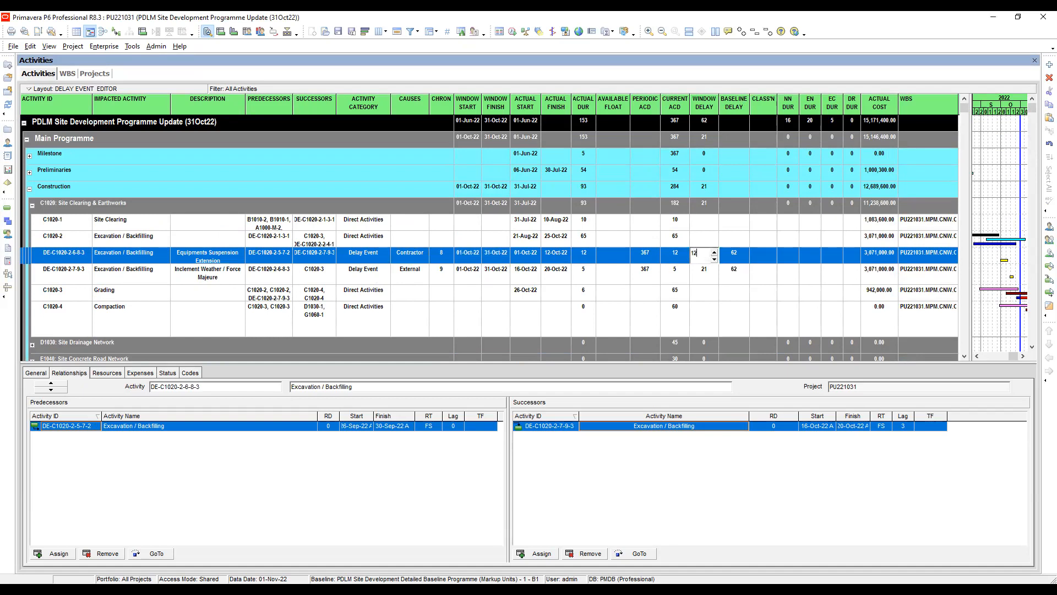
left_click(705, 271)
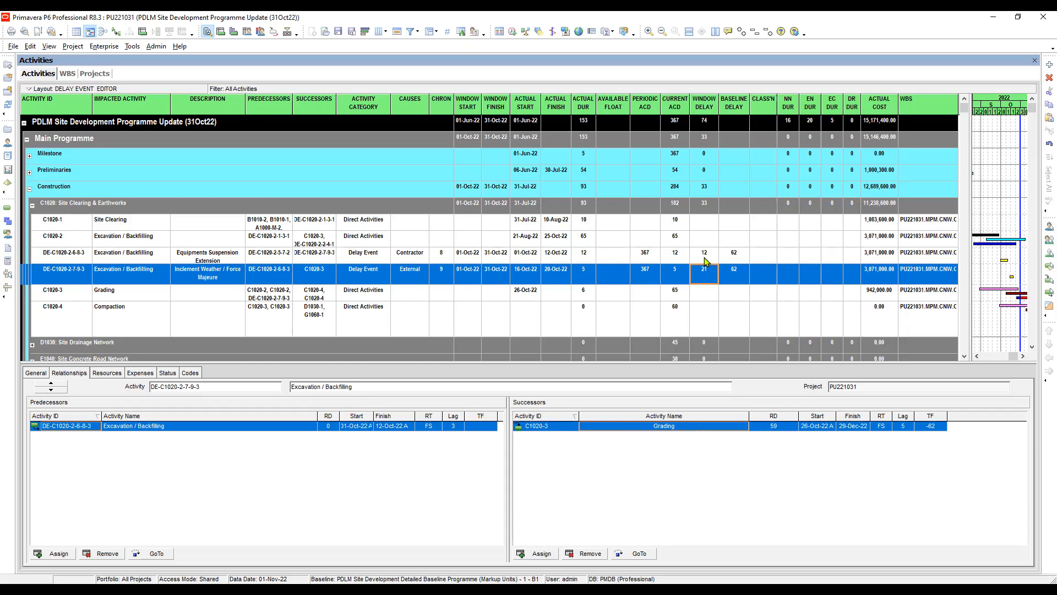
- Compare the window delays of the two October delay events with their actual durations
left_click(705, 259)
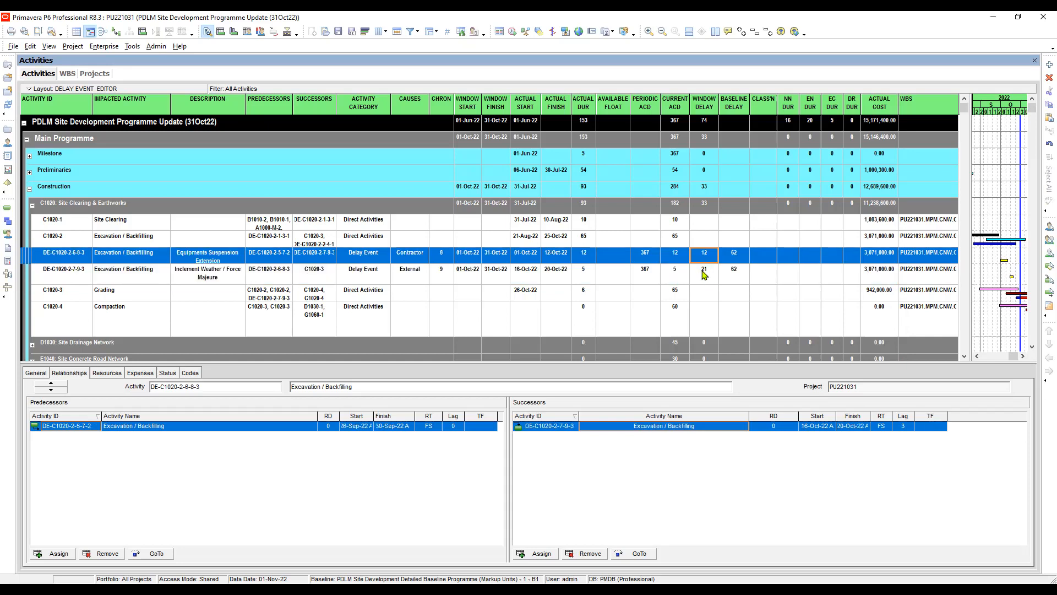
left_click(704, 273)
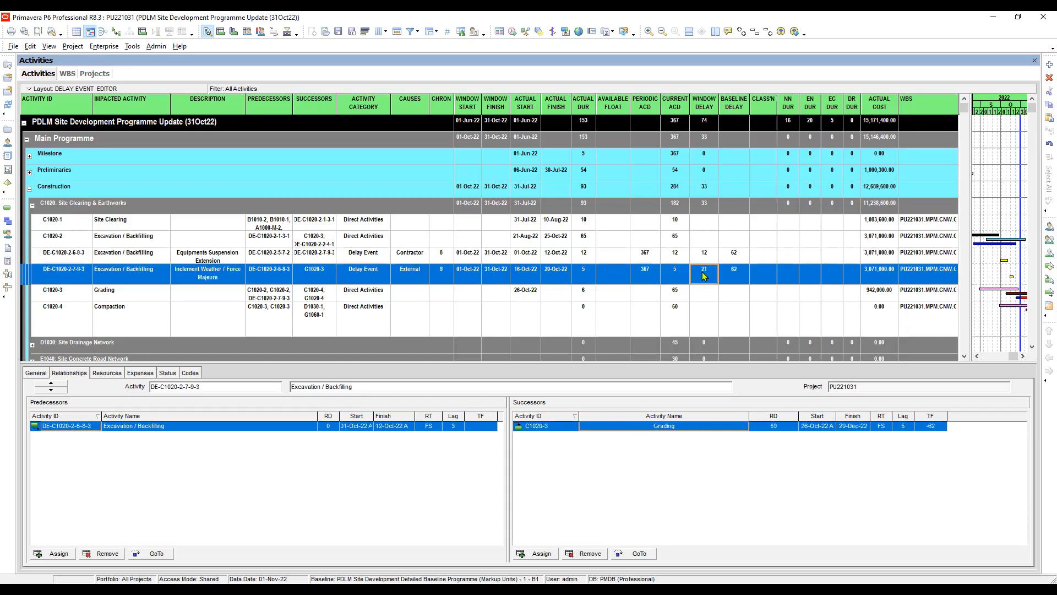
left_click(584, 256)
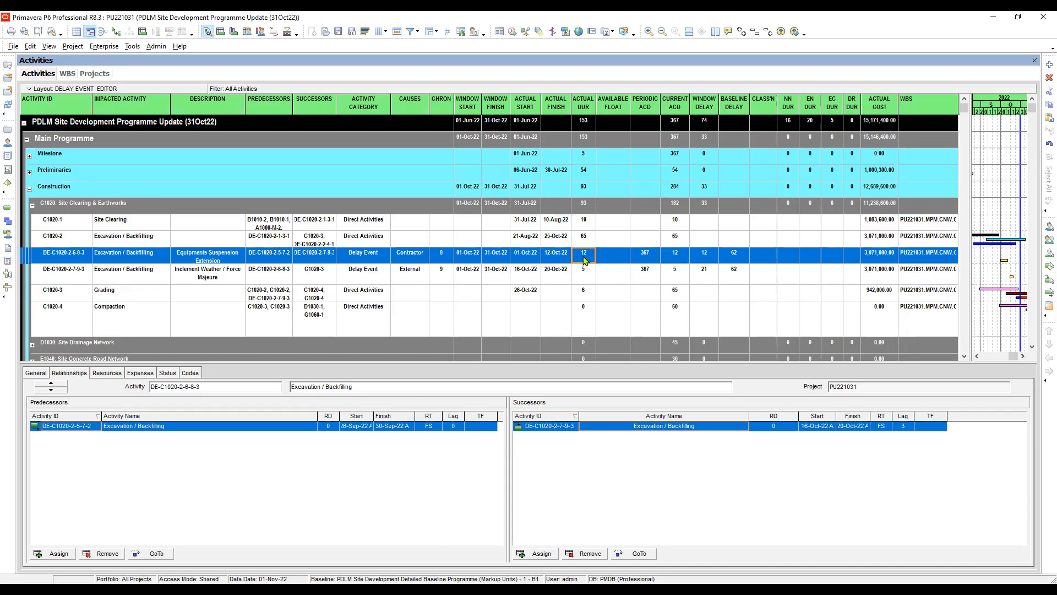
left_click(706, 258)
left_click(707, 274)
left_click(707, 259)
left_click(706, 273)
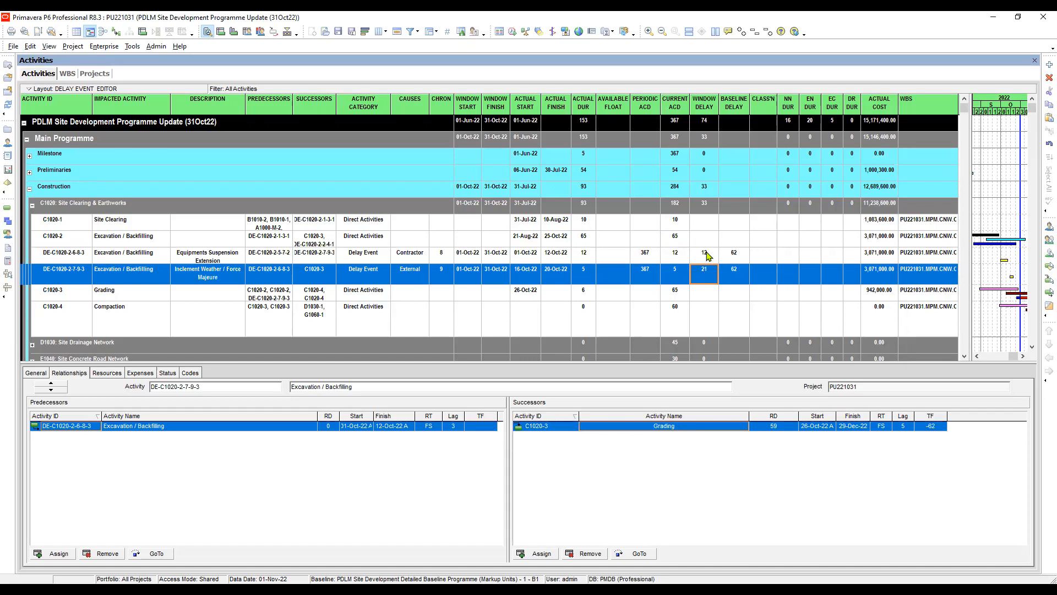
- Set the window delay of DE-C1020-2-6-8-3 to 12 and of DE-C1020-2-7-9-3 to 5, matching their actual durations
double_click(707, 254)
key("BackSpace")
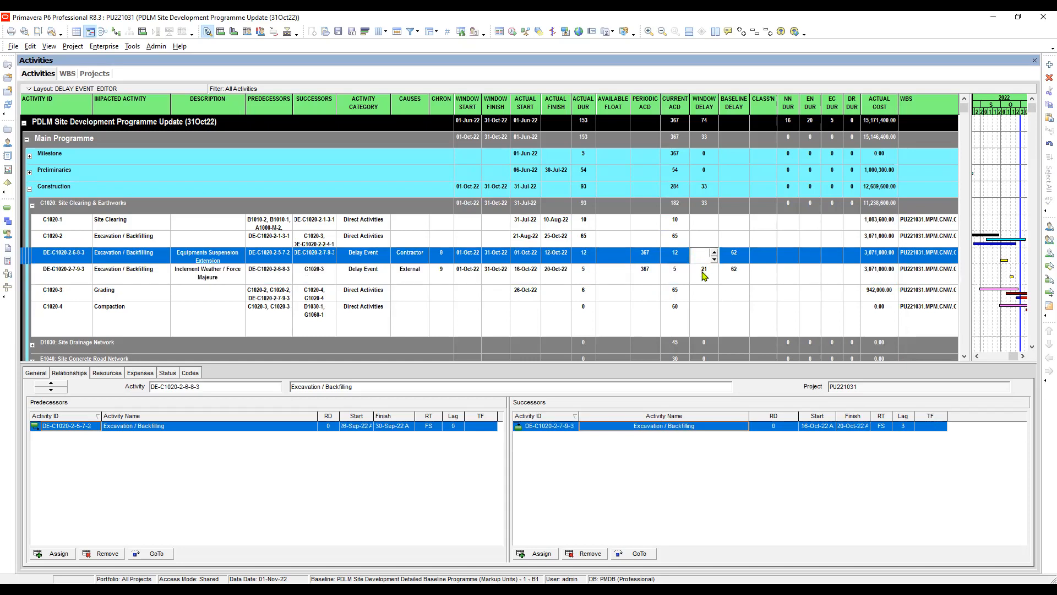
left_click(704, 274)
left_click(706, 258)
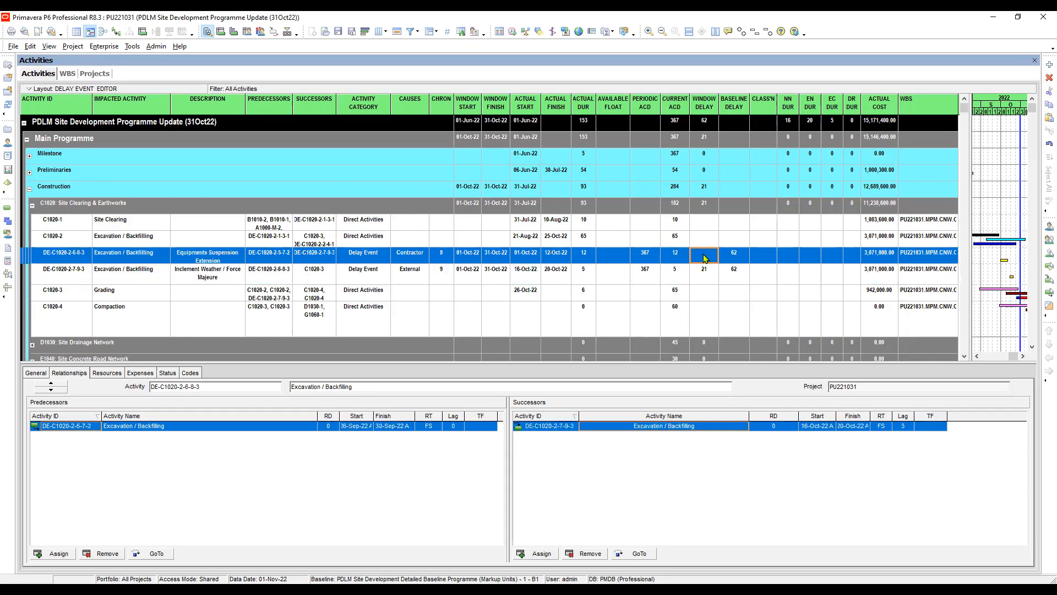
left_click(710, 255)
left_click(583, 275)
left_click(709, 271)
key("Return")
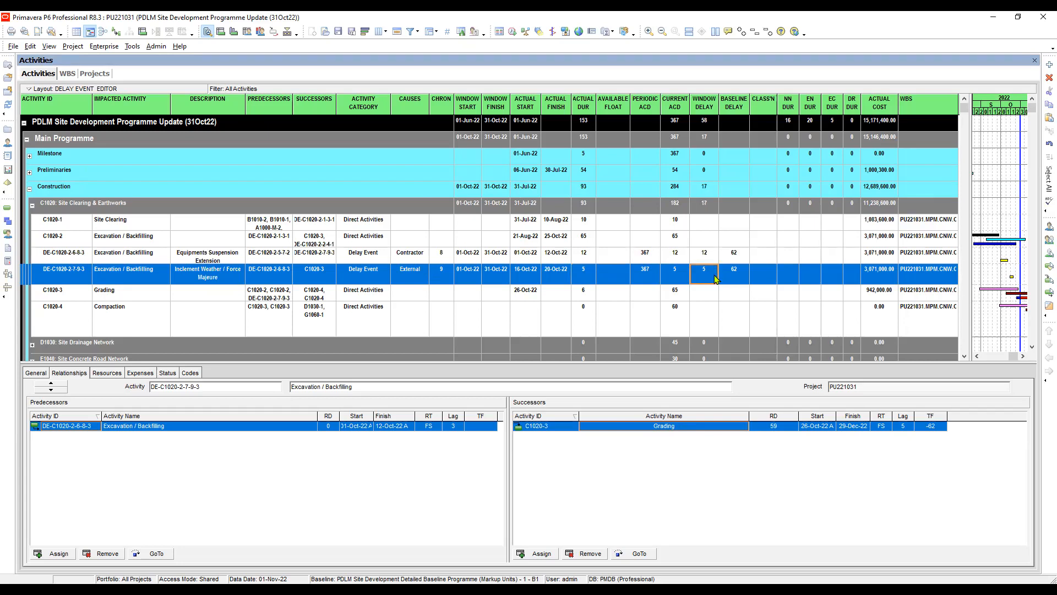
- Compare the window delays of the two October delay events with their periodic ACD and the Window Schedule Delay Analysis records
left_click(707, 261)
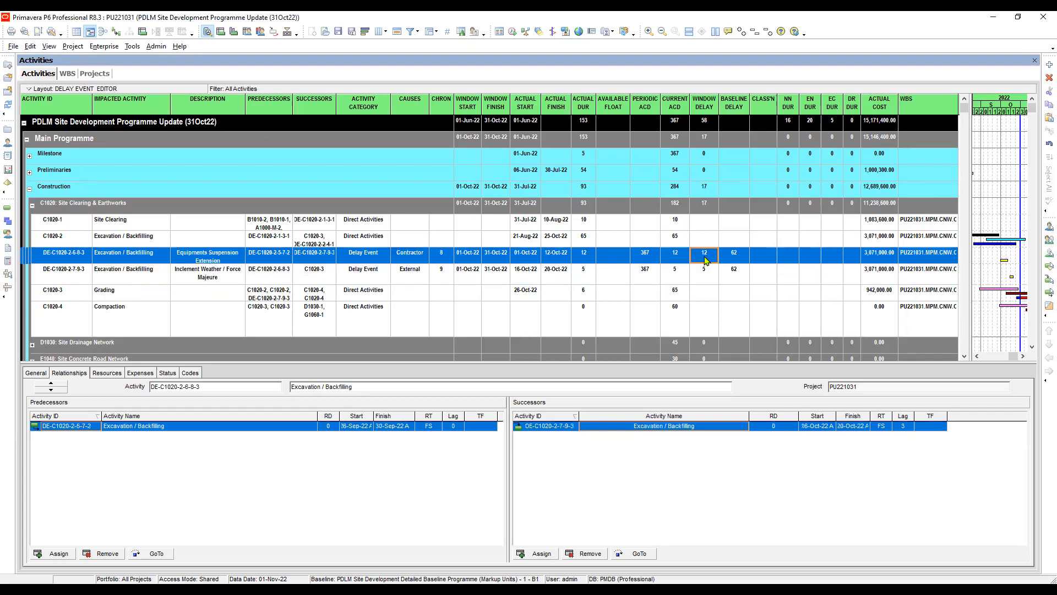
left_click(707, 274)
left_click(707, 259)
left_click(706, 277)
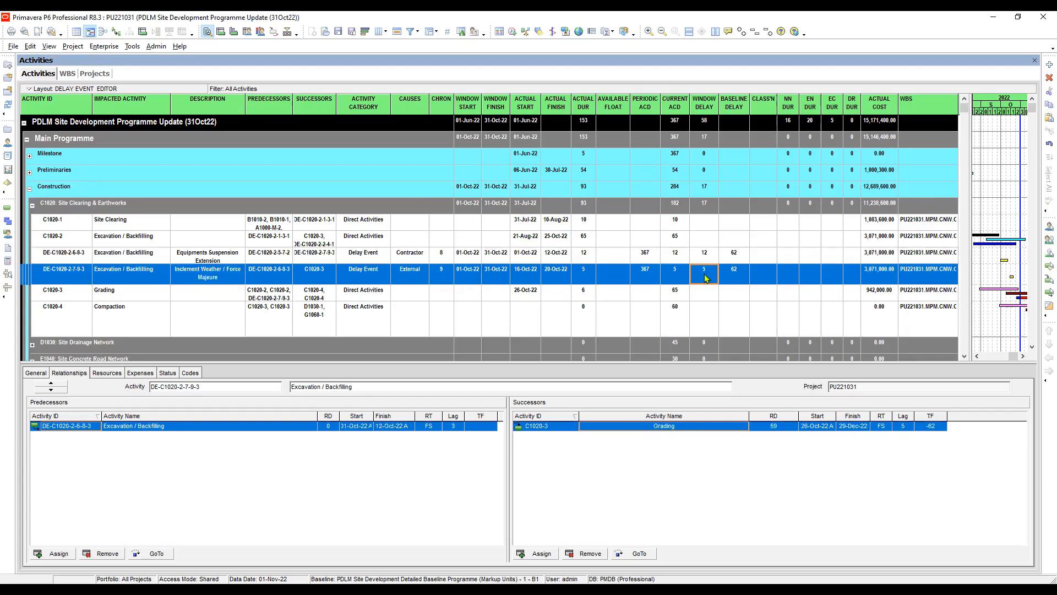
left_click(702, 258)
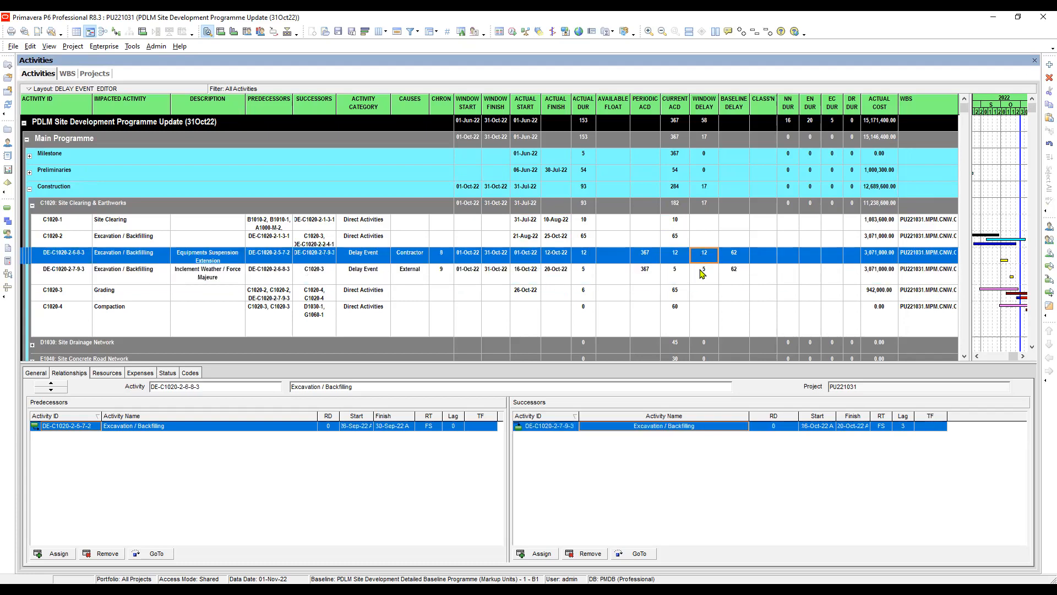
left_click(704, 275)
left_click(703, 254)
left_click(705, 270)
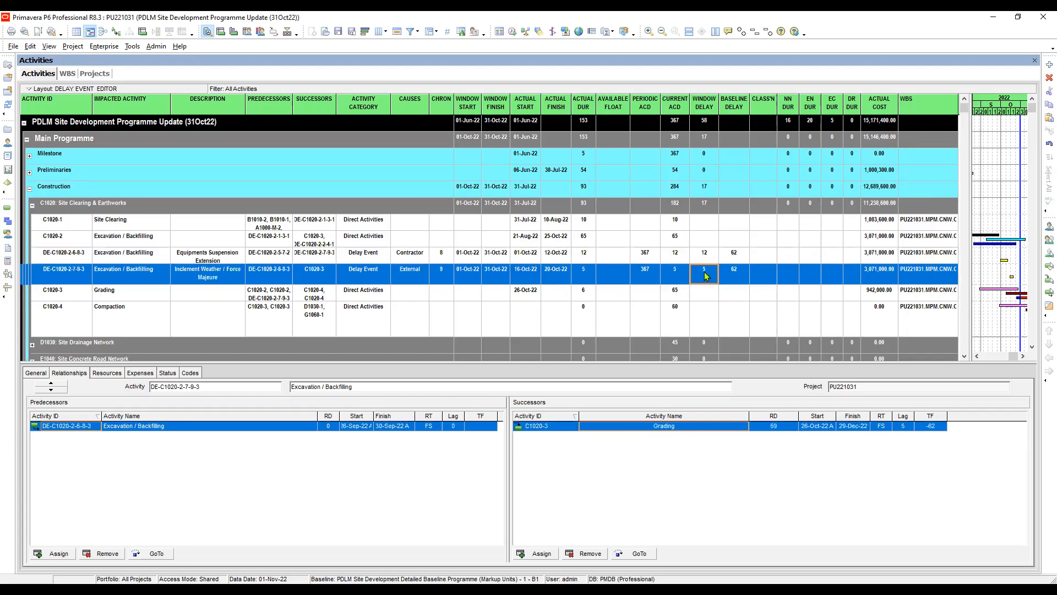
left_click(707, 258)
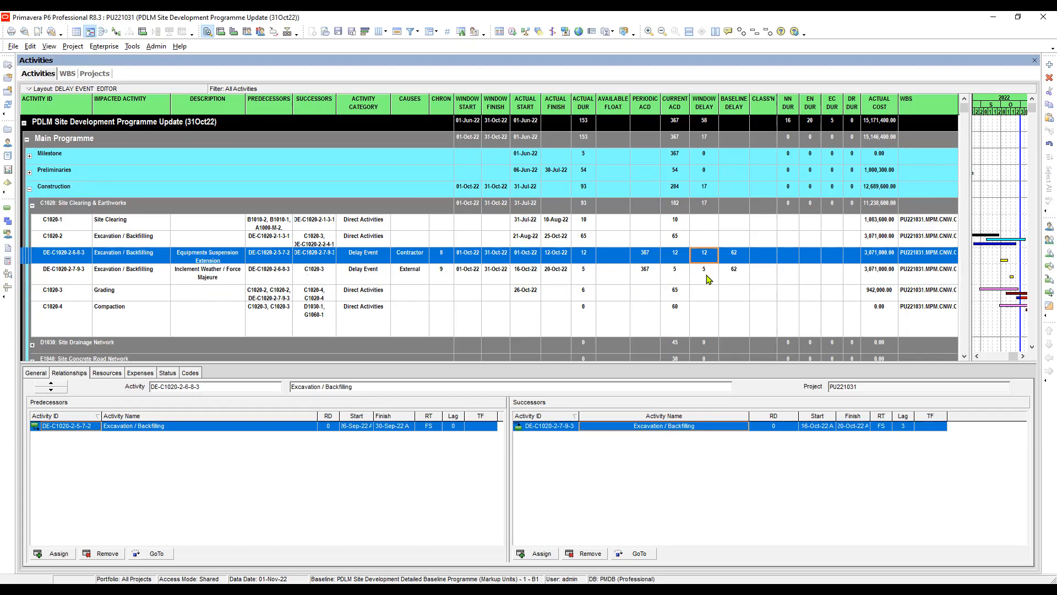
left_click(707, 274)
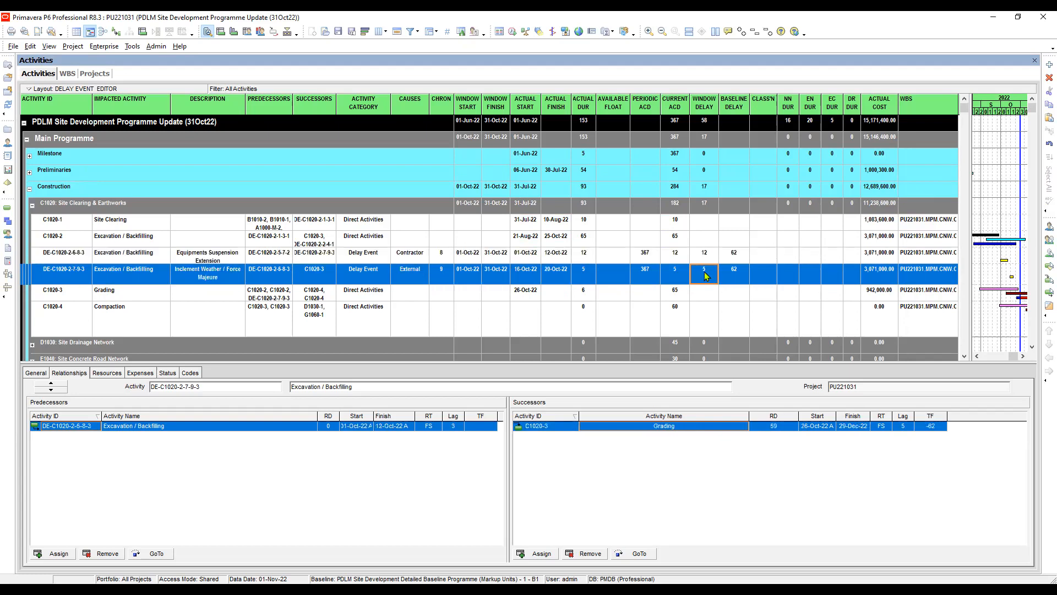
left_click(706, 259)
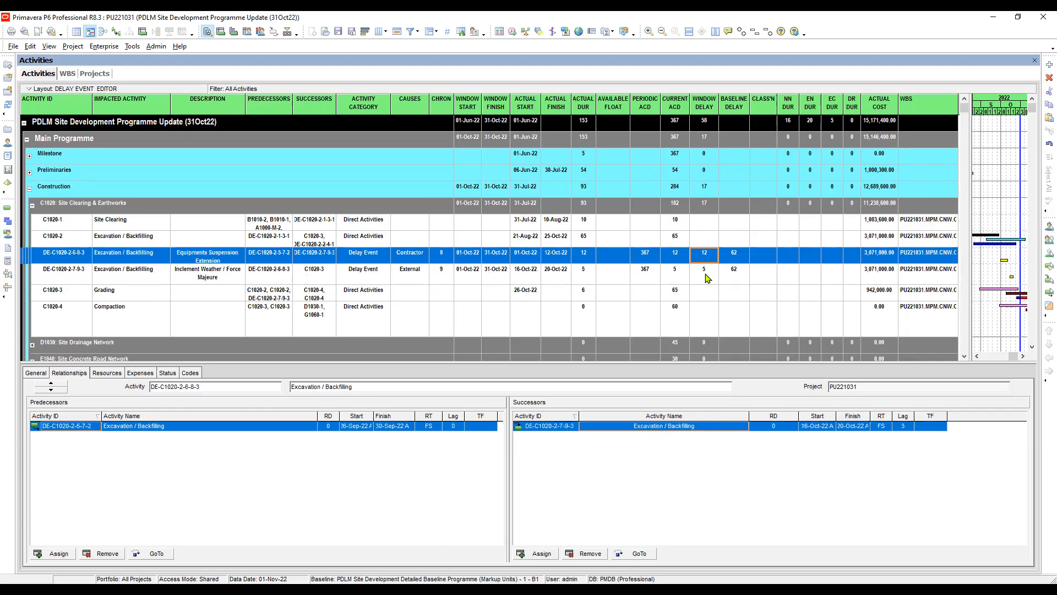
left_click(707, 275)
left_click(649, 256)
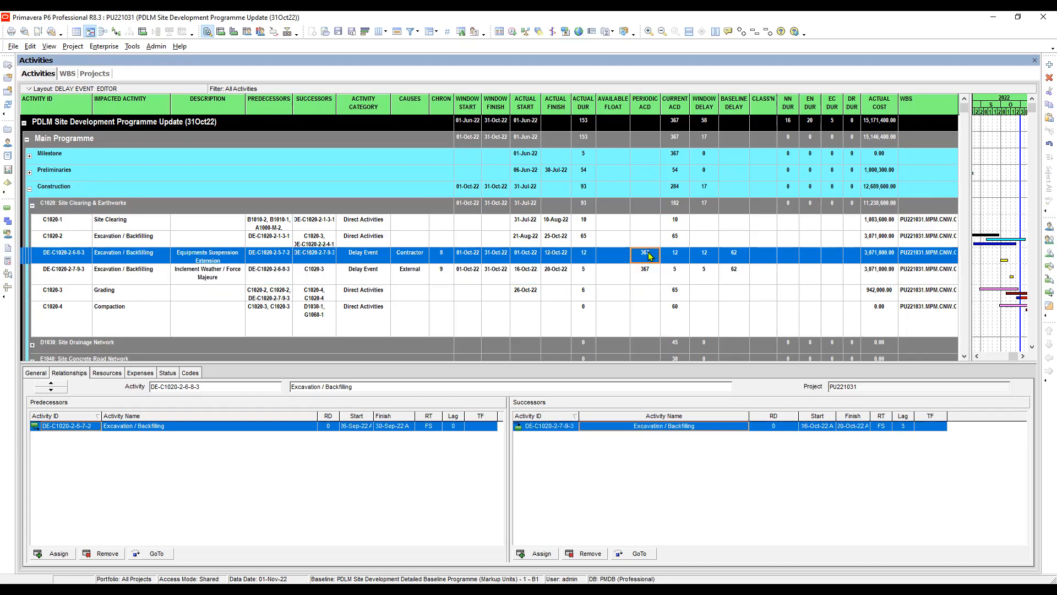
left_click(966, 332)
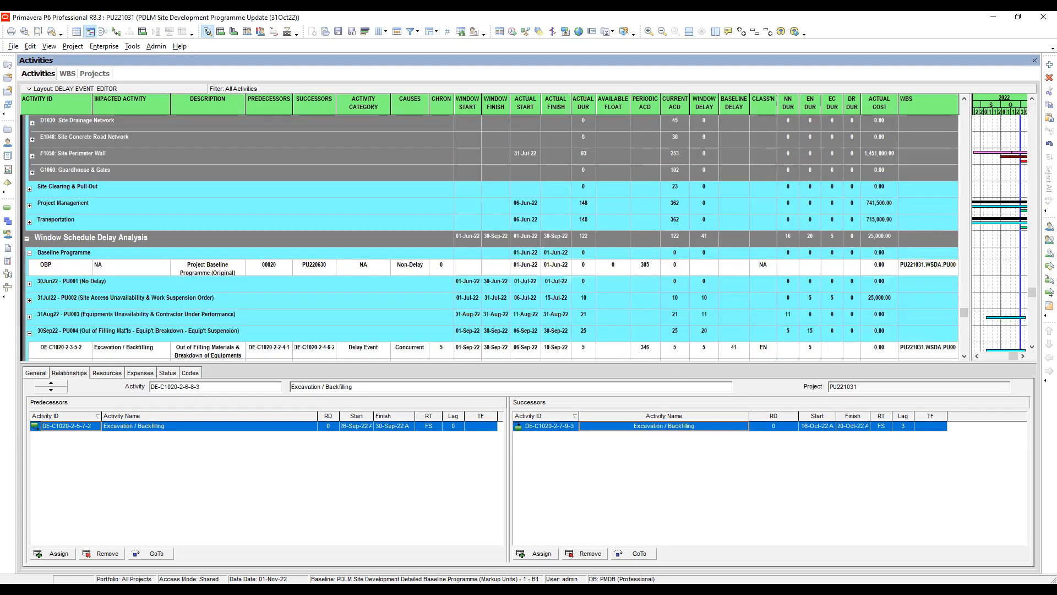
left_click(965, 113)
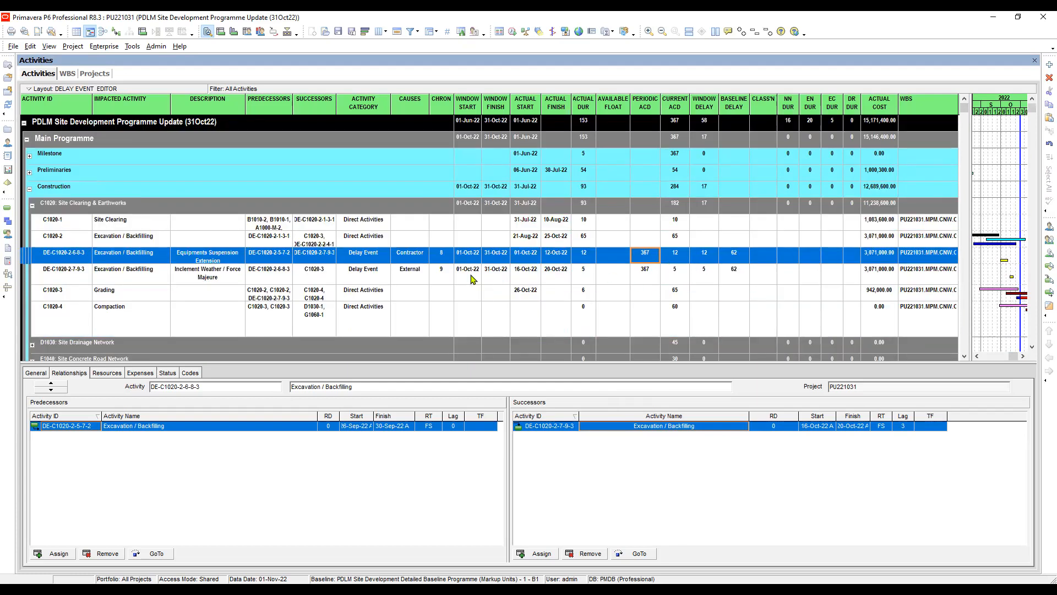
- Review the causes of the two October delay events against their window delay and baseline delay values
left_click(411, 258)
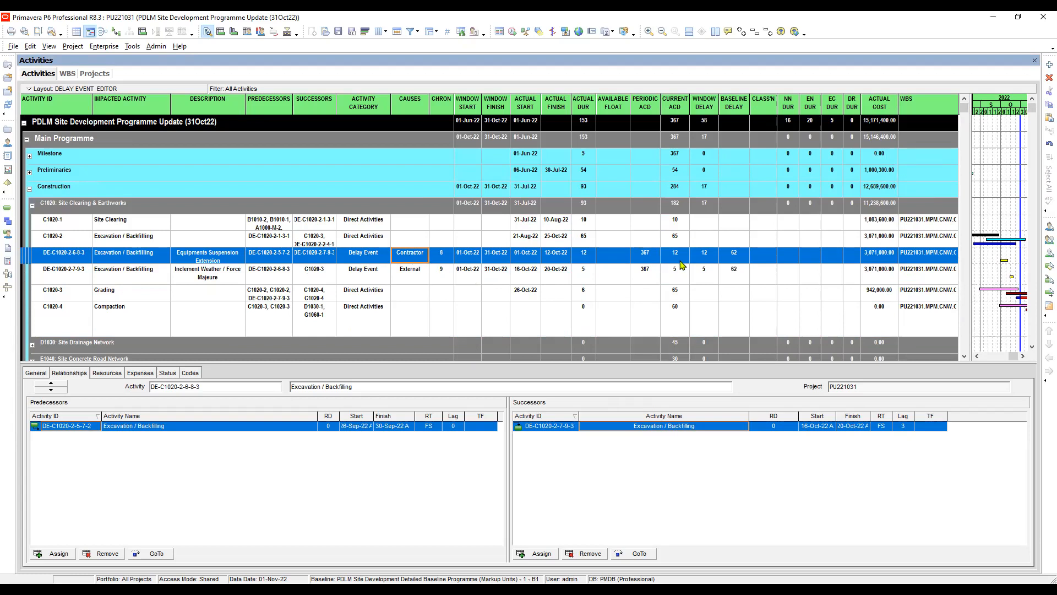
left_click(710, 254)
left_click(408, 274)
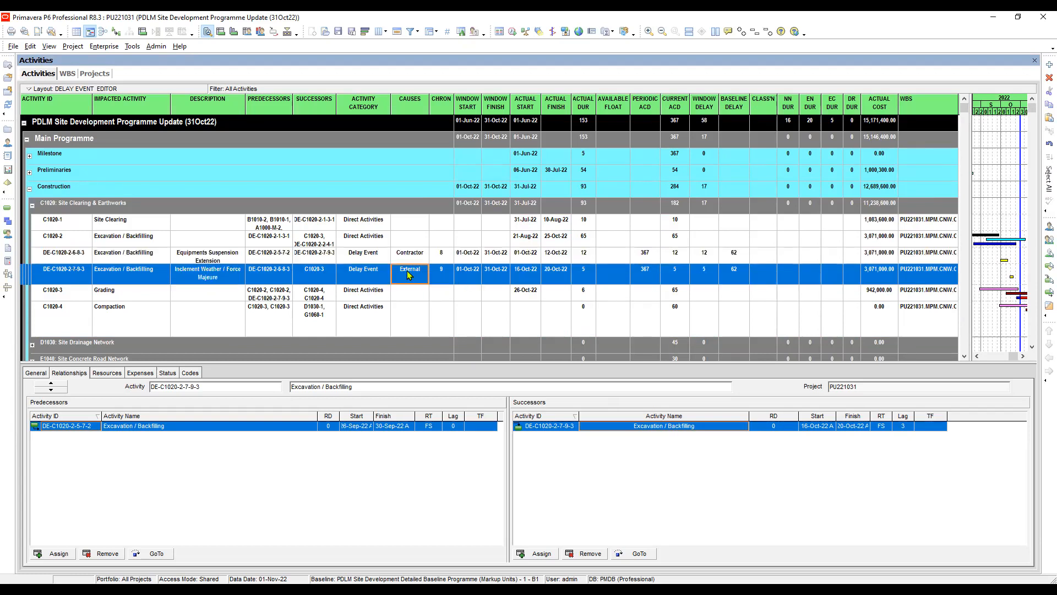
left_click(707, 275)
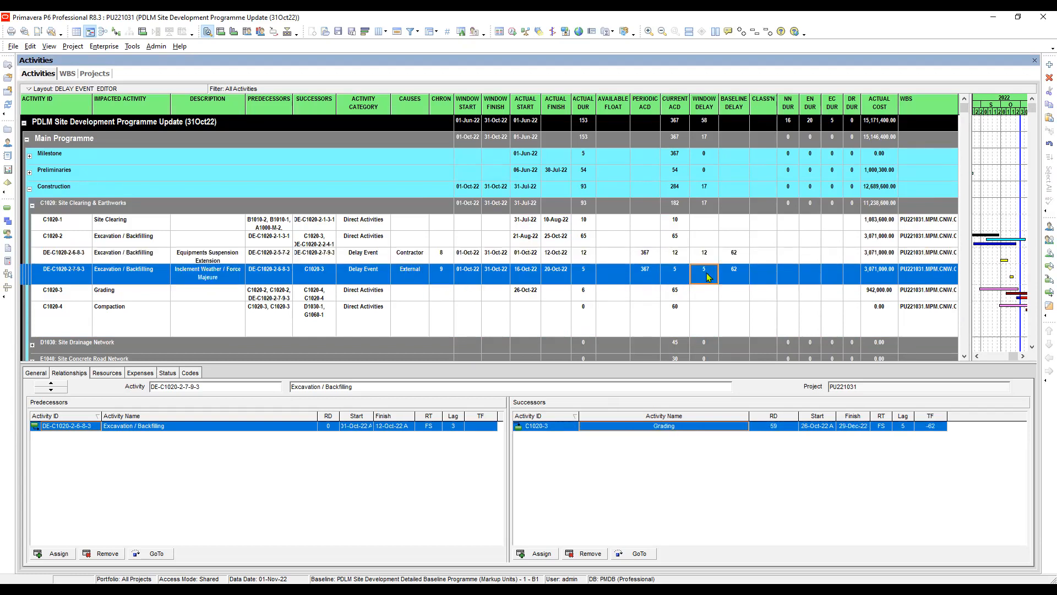
left_click(710, 259)
left_click(707, 276)
left_click(707, 256)
left_click(706, 274)
left_click(703, 256)
left_click(703, 276)
left_click(707, 258)
left_click(706, 275)
left_click(711, 259)
left_click(706, 272)
left_click(706, 257)
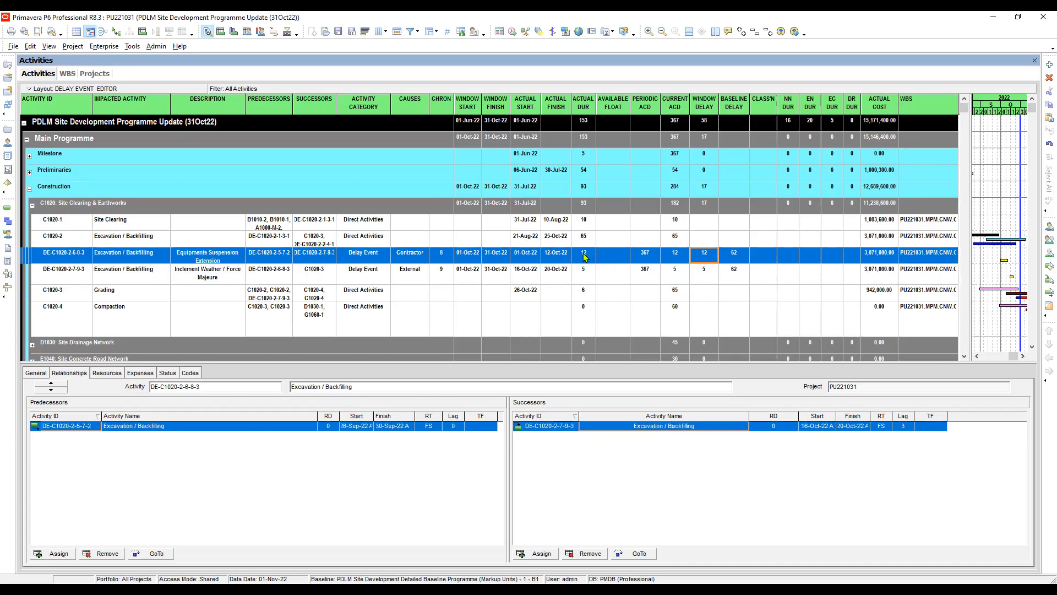
left_click(710, 273)
left_click(735, 257)
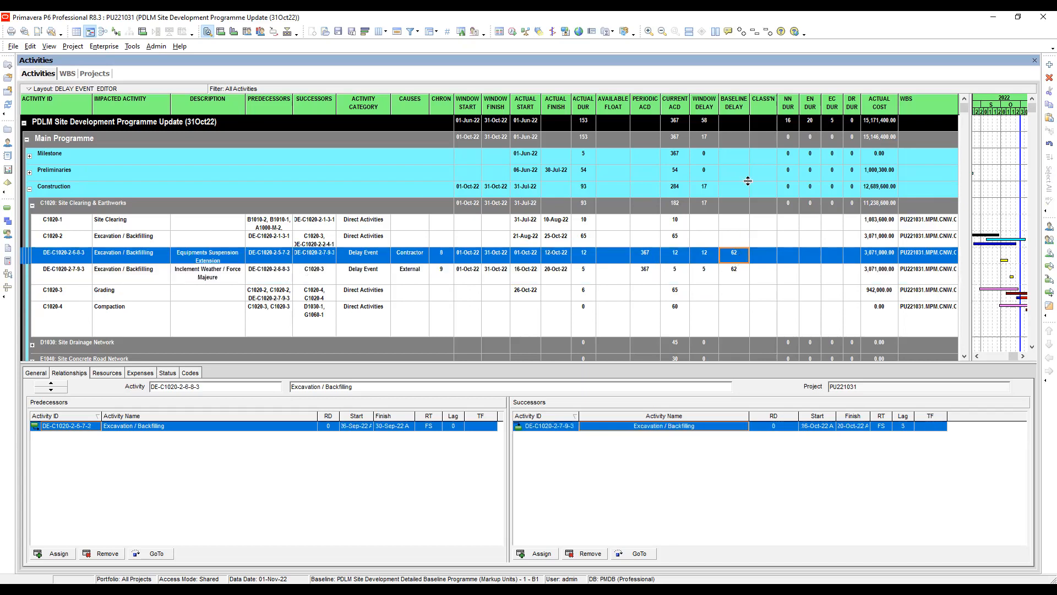
left_click(738, 274)
left_click(733, 259)
- Set the NN duration of the contractor-caused Equipments Suspension Extension event DE-C1020-2-6-8-3 to 12
left_click(790, 257)
left_click(792, 259)
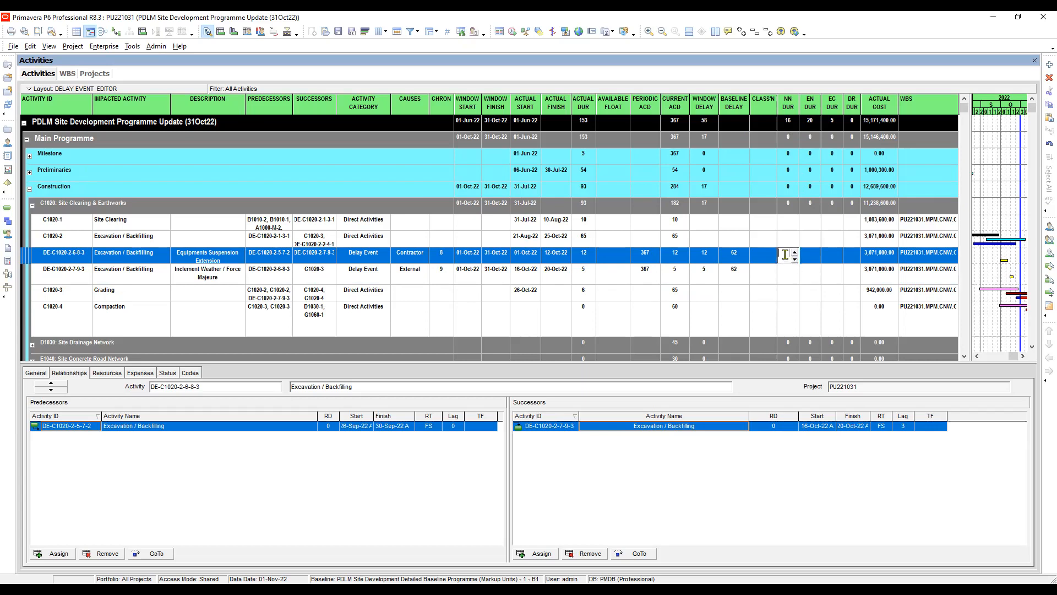
type("12")
key("Return")
- Set the EN duration of the Inclement Weather / Force Majeure event DE-C1020-2-7-9-3 to 5
left_click(791, 272)
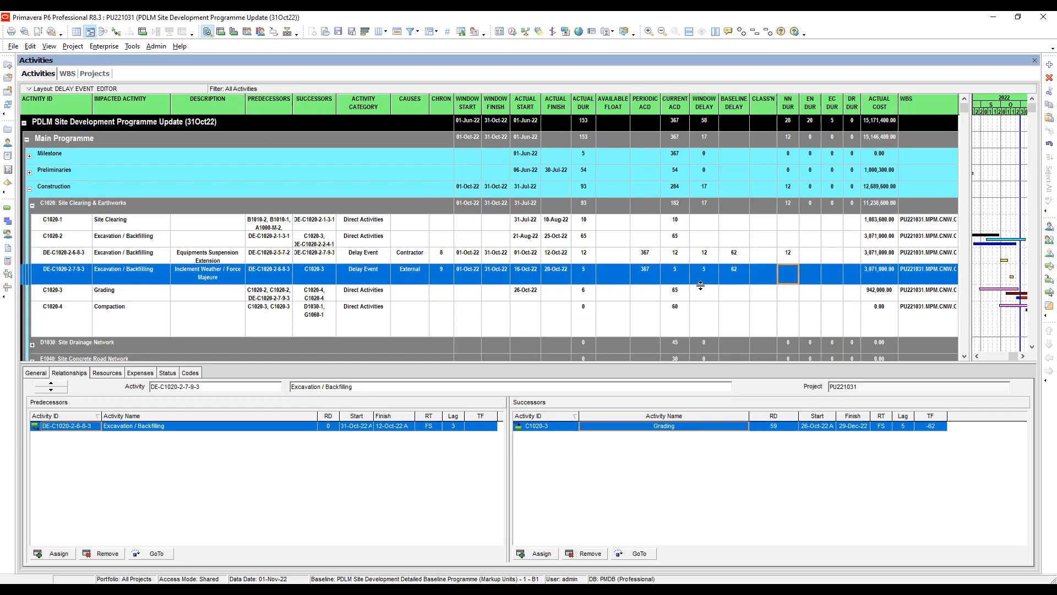
left_click(811, 275)
left_click(810, 276)
type("5")
key("Return")
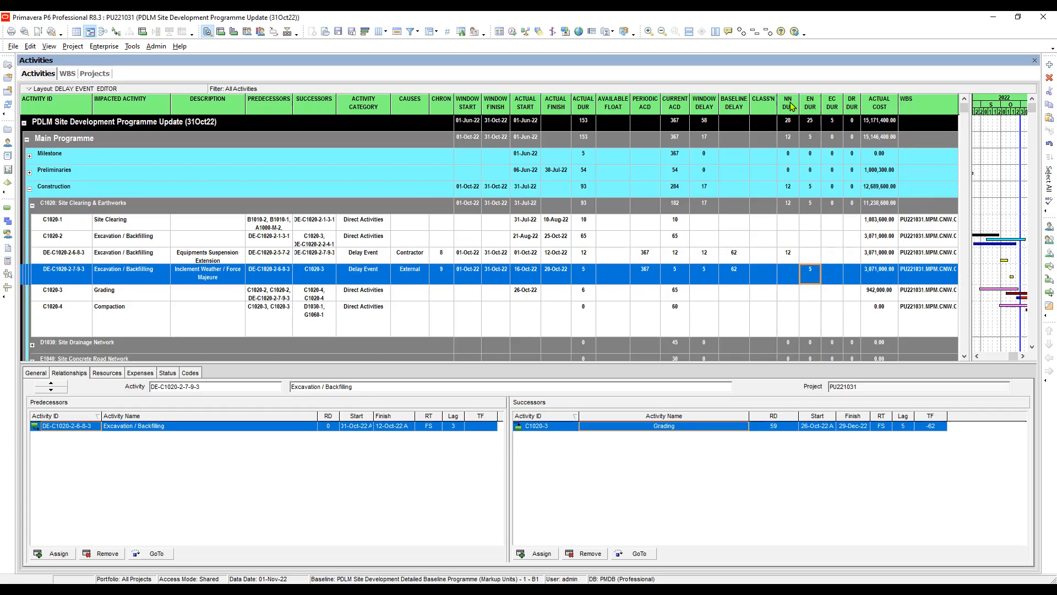
left_click(830, 276)
- Remove all assigned resources, from Dump Truck to Skilled, from delay event DE-C1020-2-6-8-3 to clear its actual cost
left_click(879, 261)
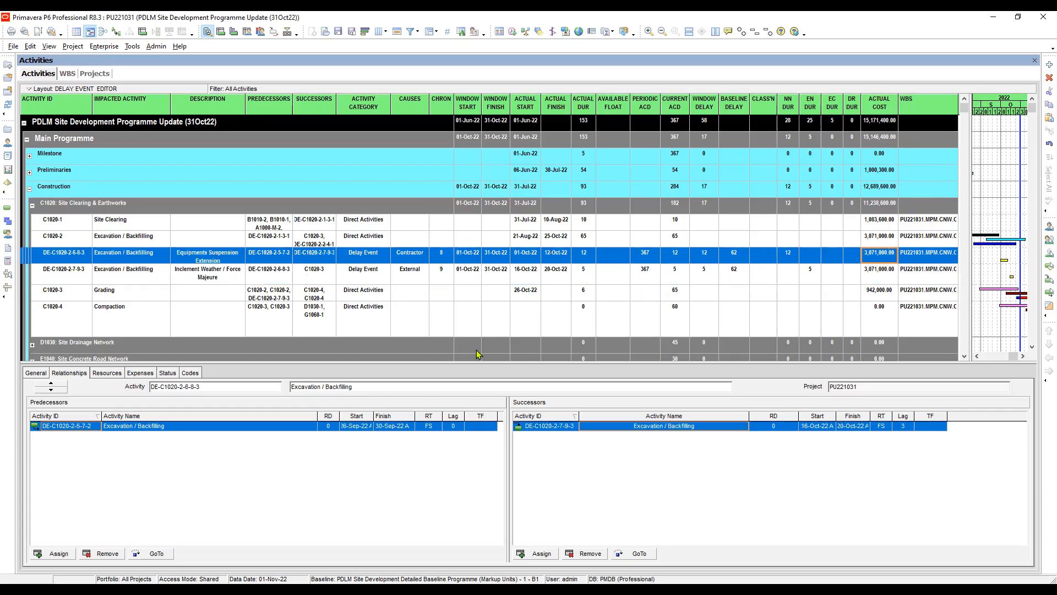
left_click(792, 260)
left_click(876, 258)
left_click(107, 374)
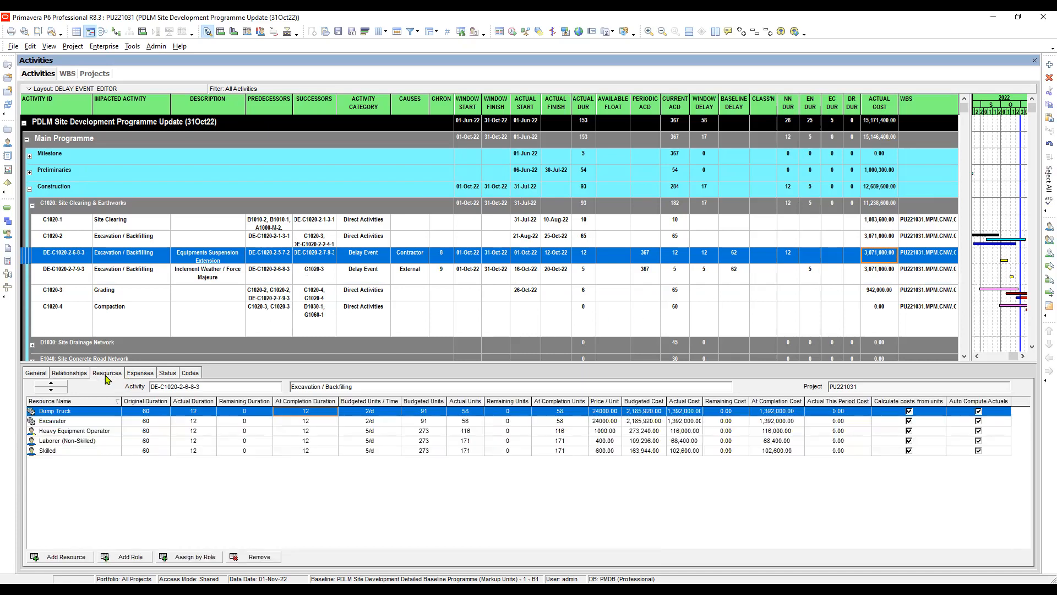
left_click(306, 451, "shift")
left_click(259, 557)
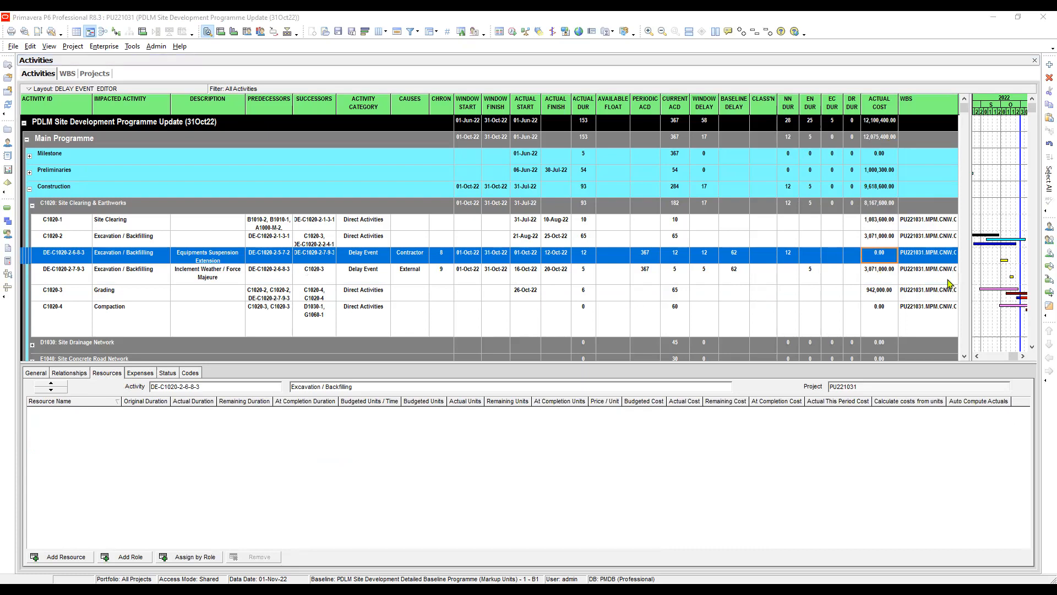
- Remove all assigned resources, from Dump Truck to Skilled, from delay event DE-C1020-2-7-9-3 to clear its actual cost
left_click(878, 274)
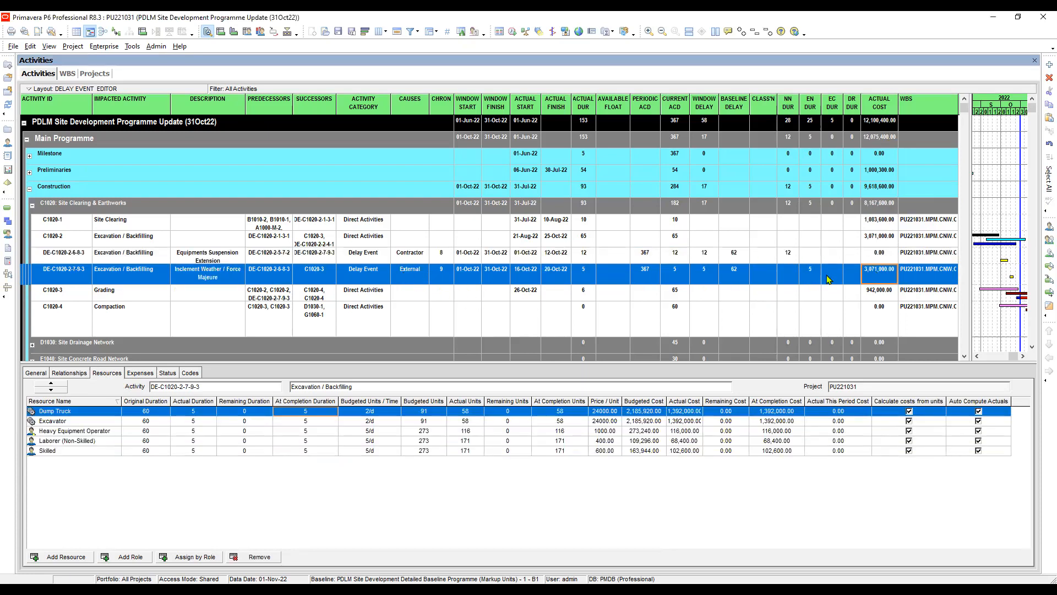
left_click(880, 256)
left_click(879, 274)
left_click(884, 257)
left_click(875, 278)
left_click(310, 453, "shift")
left_click(259, 558)
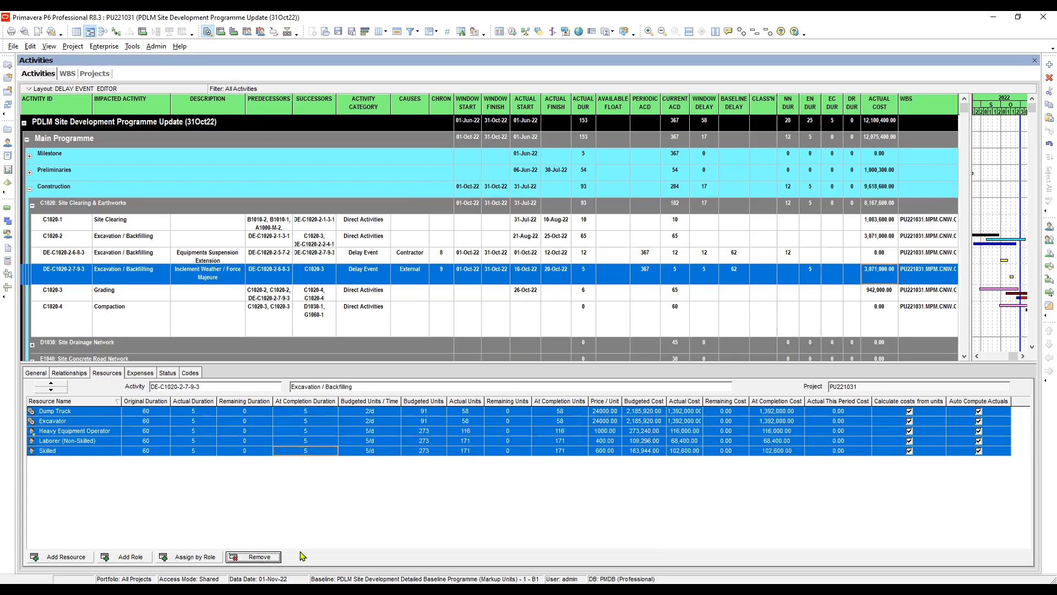
left_click(497, 354)
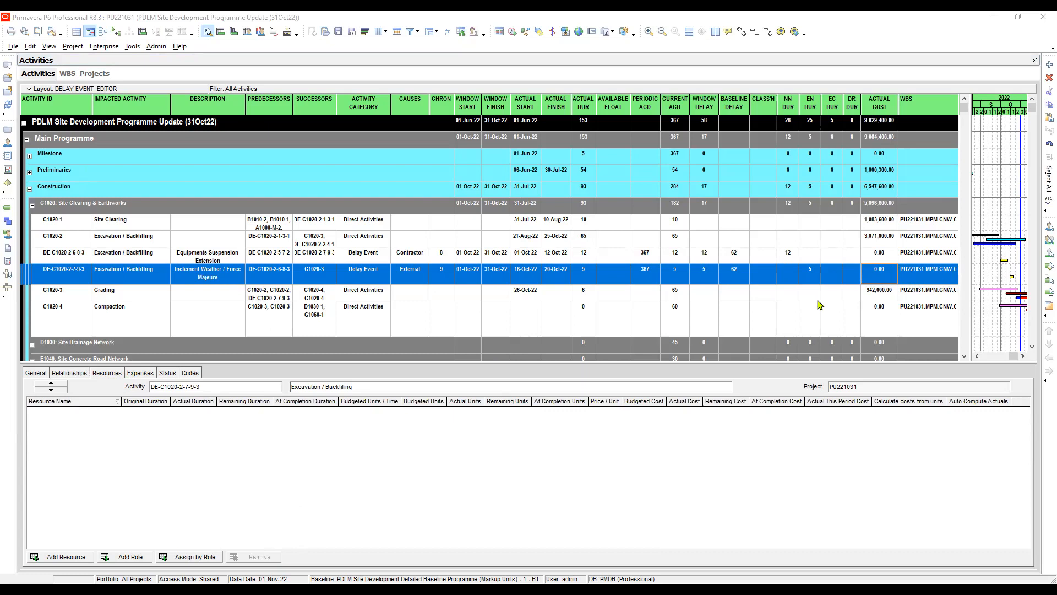
left_click(795, 380)
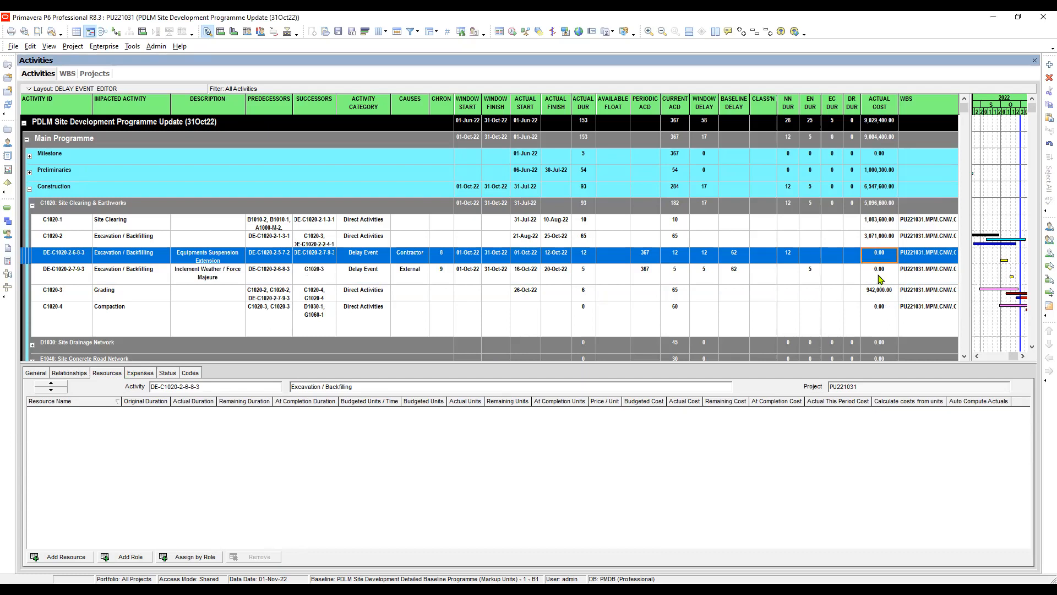
- Widen the activity table and check the WBS assignments of the two October delay events
left_click_drag(970, 247, 1007, 251)
left_click(934, 257)
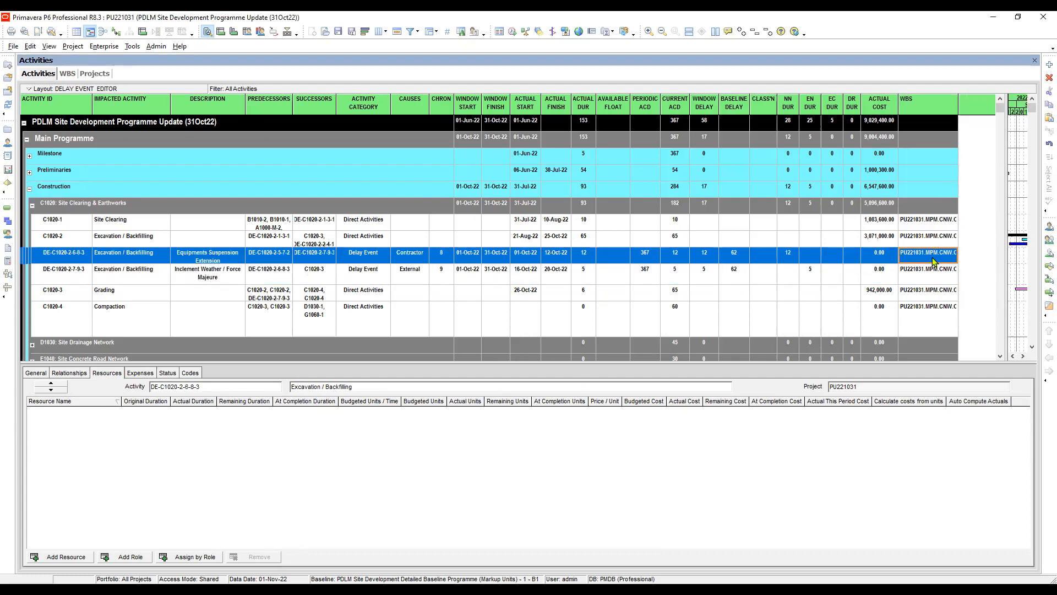
left_click(921, 274)
left_click(926, 255)
left_click(930, 277)
left_click(924, 257)
- In the WBS view, add an element with code PU005 directly under Window Schedule Delay Analysis, after PU004
left_click(10, 228)
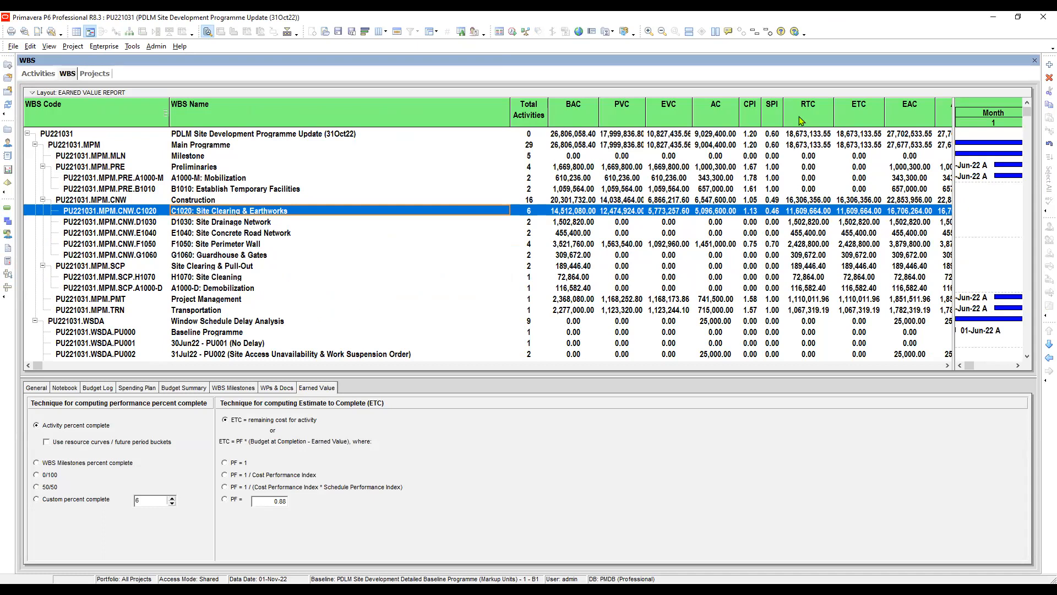
left_click(141, 355)
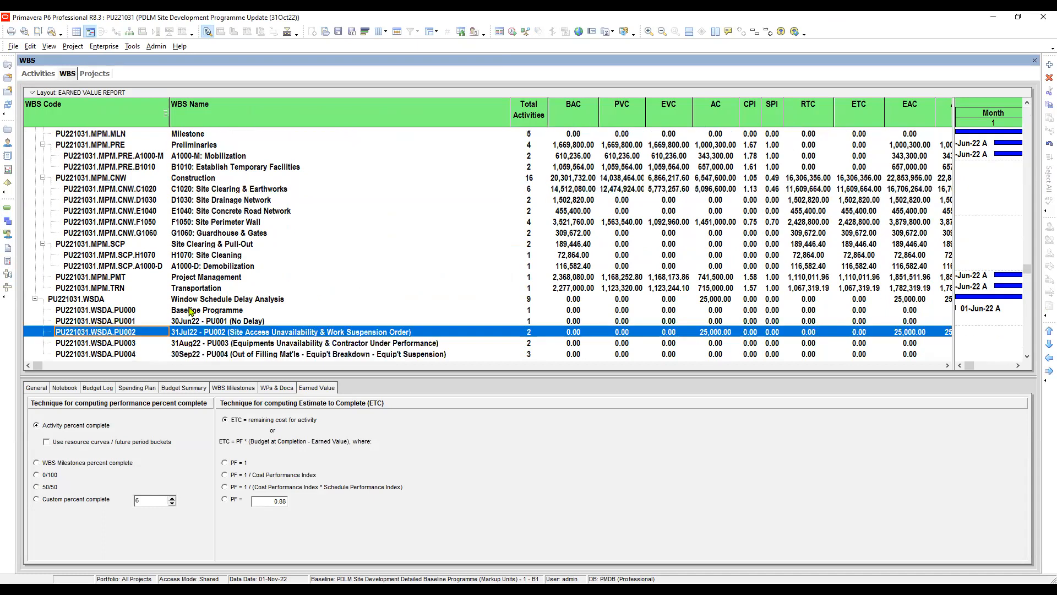
left_click(144, 355)
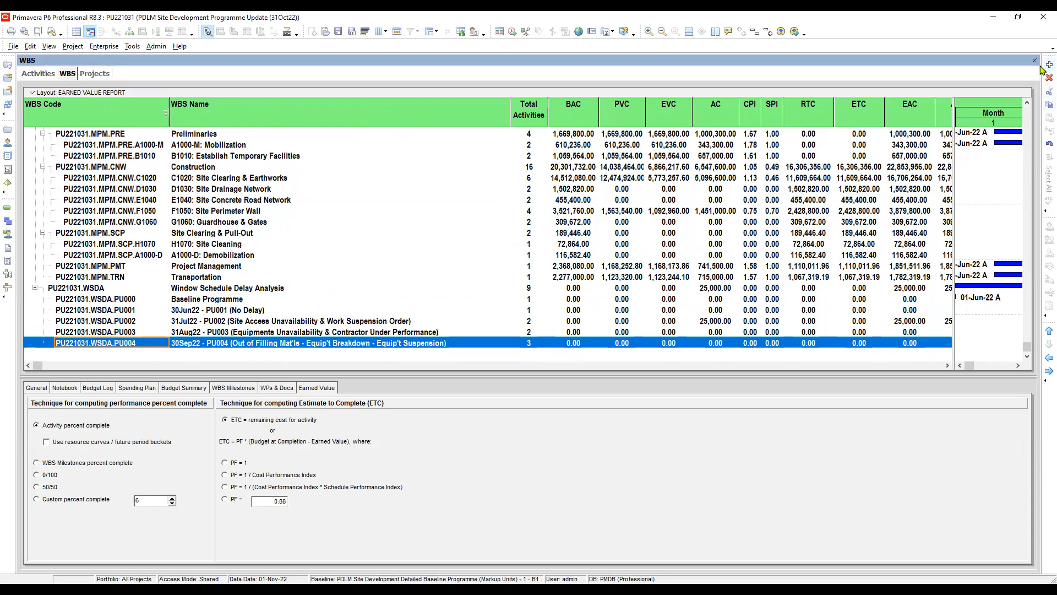
key("Insert")
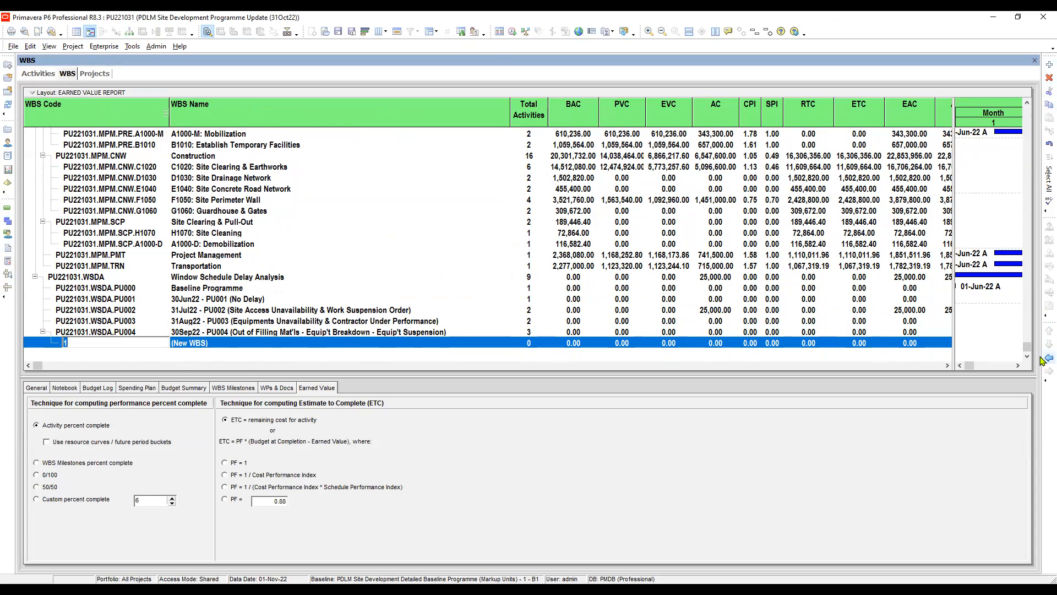
left_click(1048, 358)
left_click(123, 340)
type("PU005")
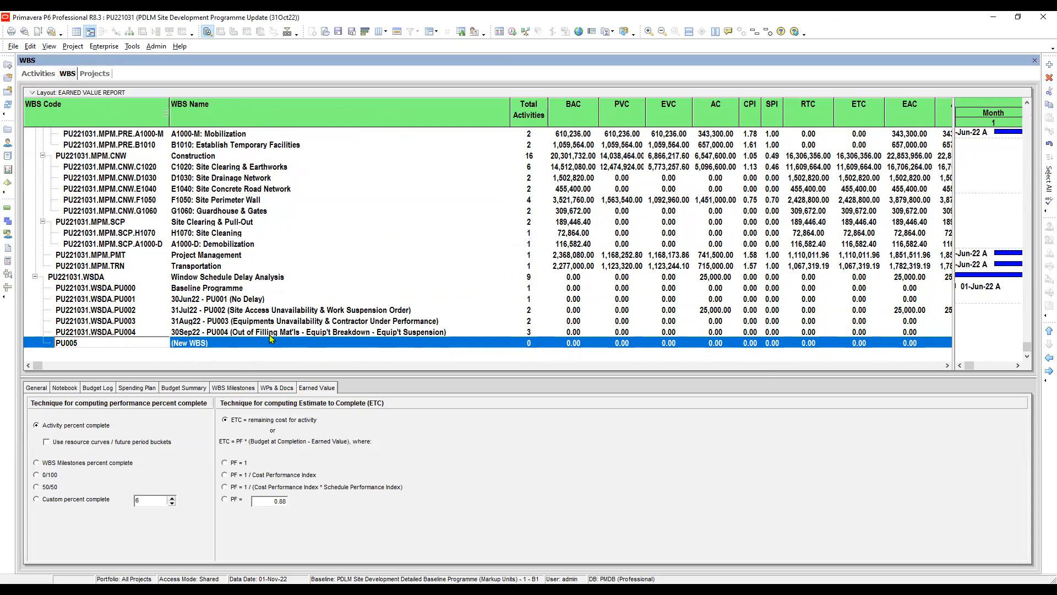
key("Return")
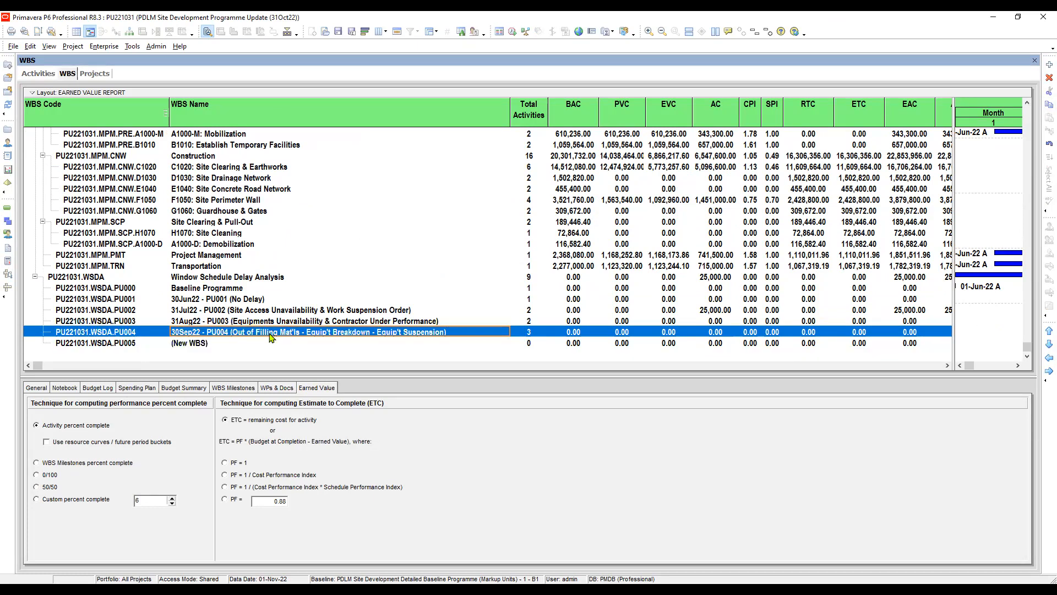
- Name the new PU005 WBS element "31Oct22 - PU005", followed by the bracketed delay description copied from the PU004 name
left_click(218, 342)
type("31o")
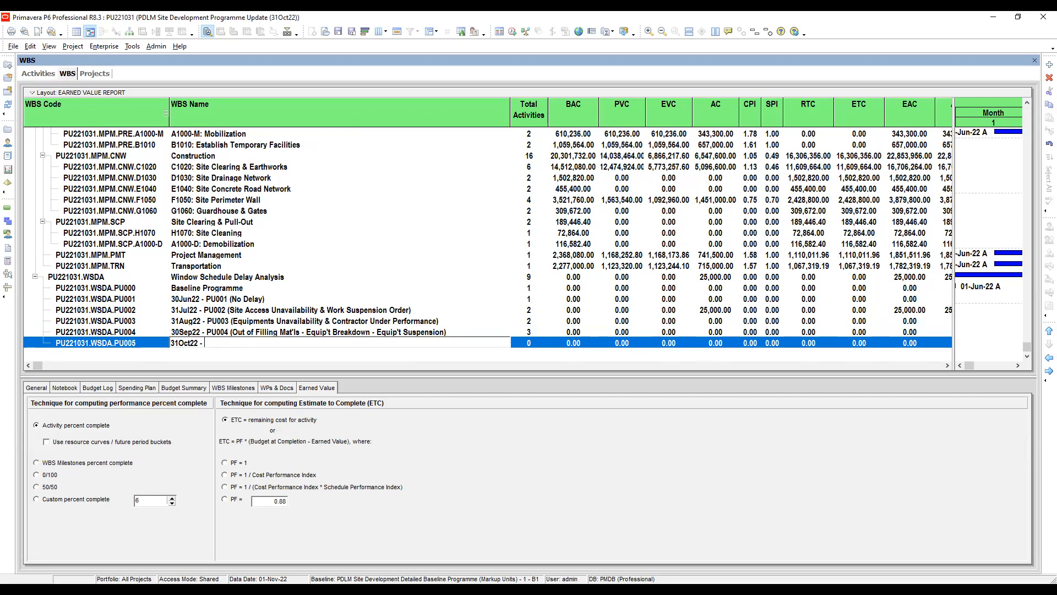
left_click(210, 333)
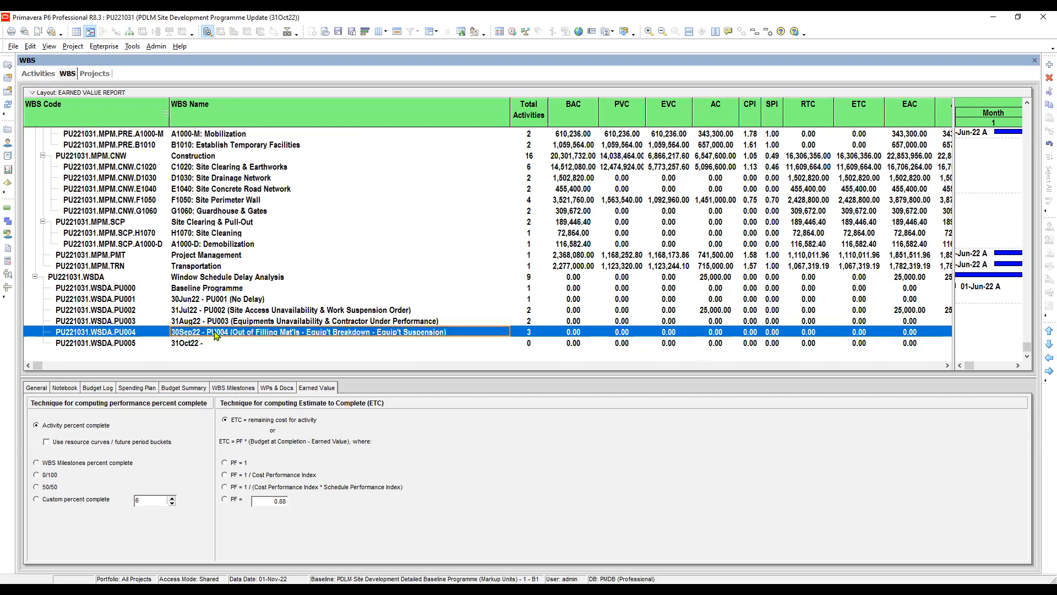
left_click(210, 333)
left_click_drag(206, 332, 478, 332)
key("ctrl+c")
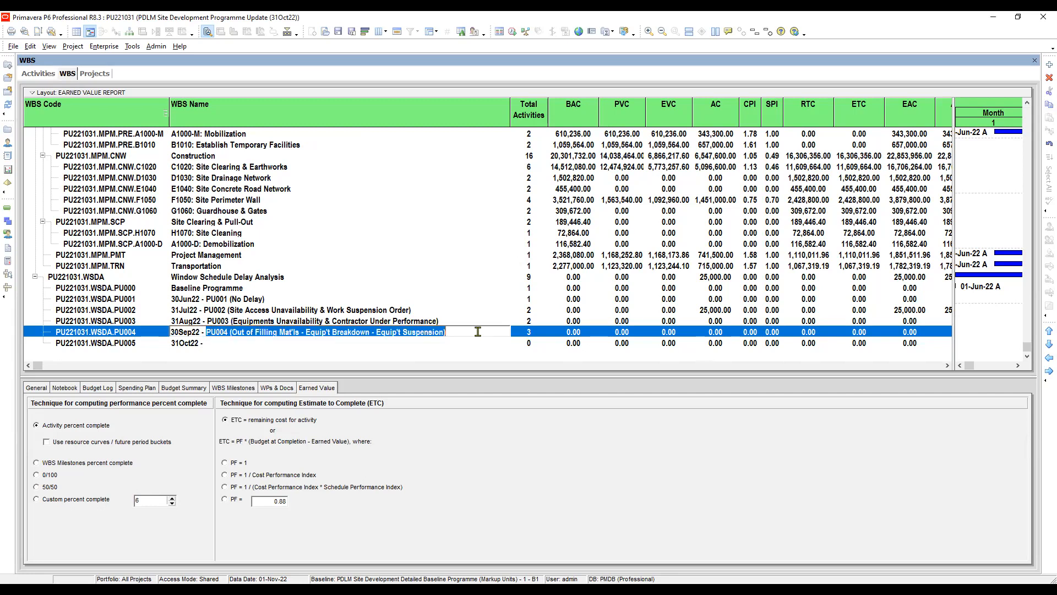
left_click(273, 344)
left_click(274, 343)
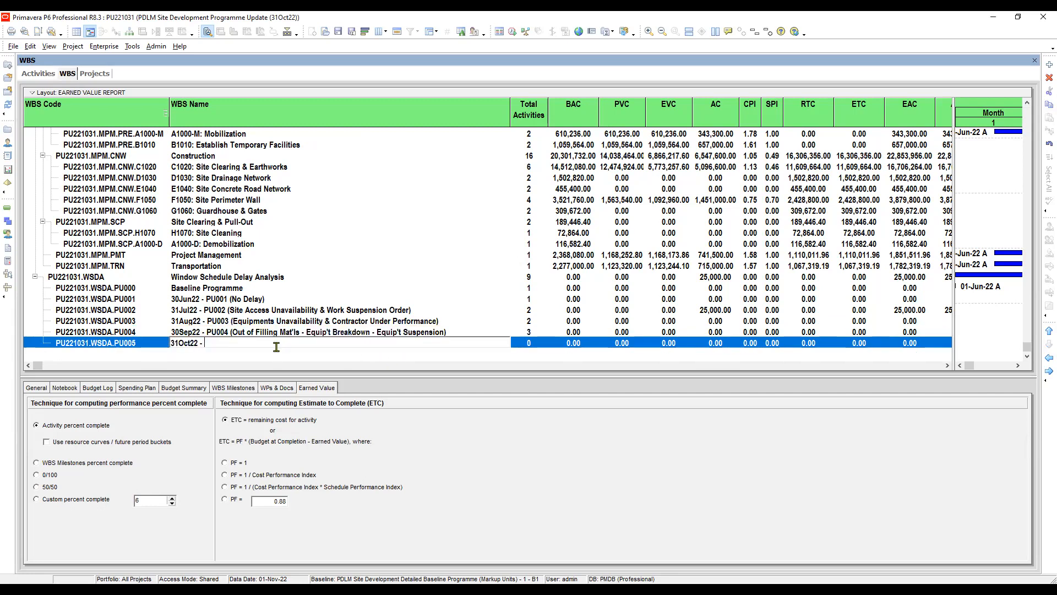
key("ctrl+v")
left_click_drag(221, 343, 226, 342)
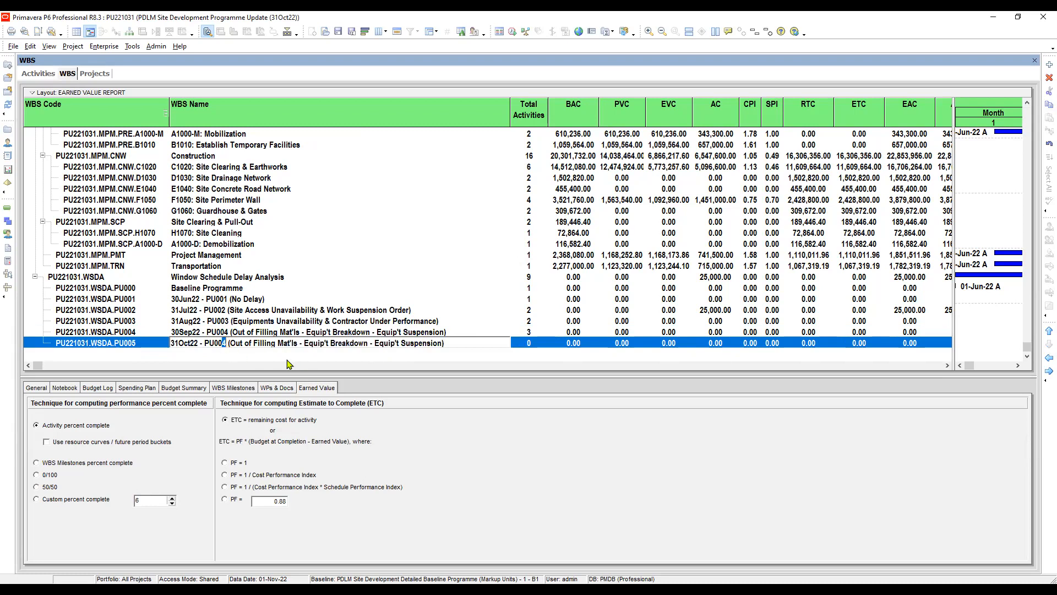
type("5")
- Replace the bracketed description in the PU005 name with "Equipments Suspension Extension - Inclement Weather / Force Majeure"
left_click_drag(230, 342, 441, 346)
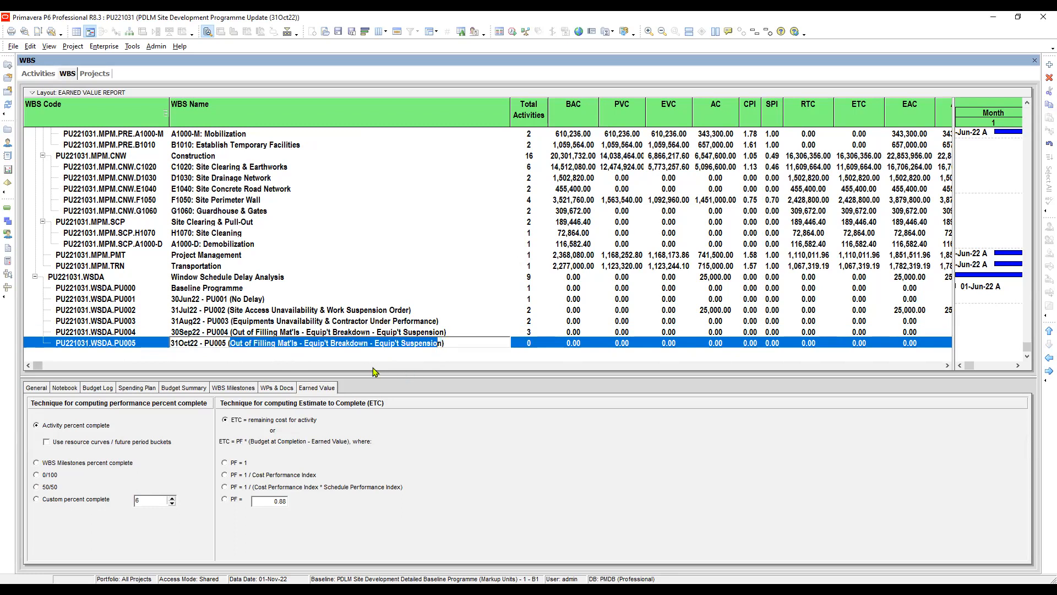
left_click(312, 343)
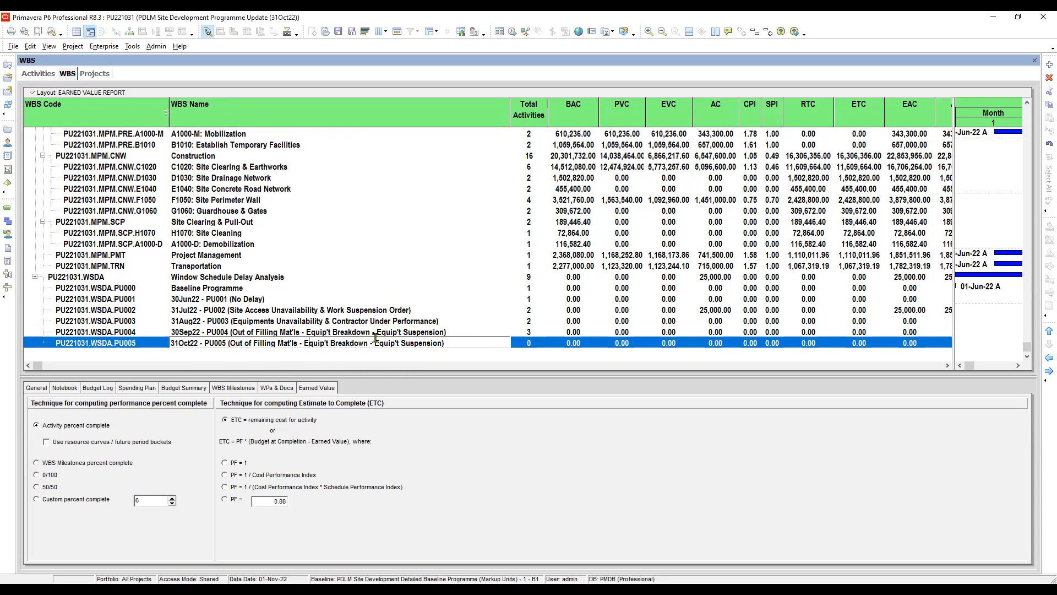
left_click_drag(375, 344, 233, 343)
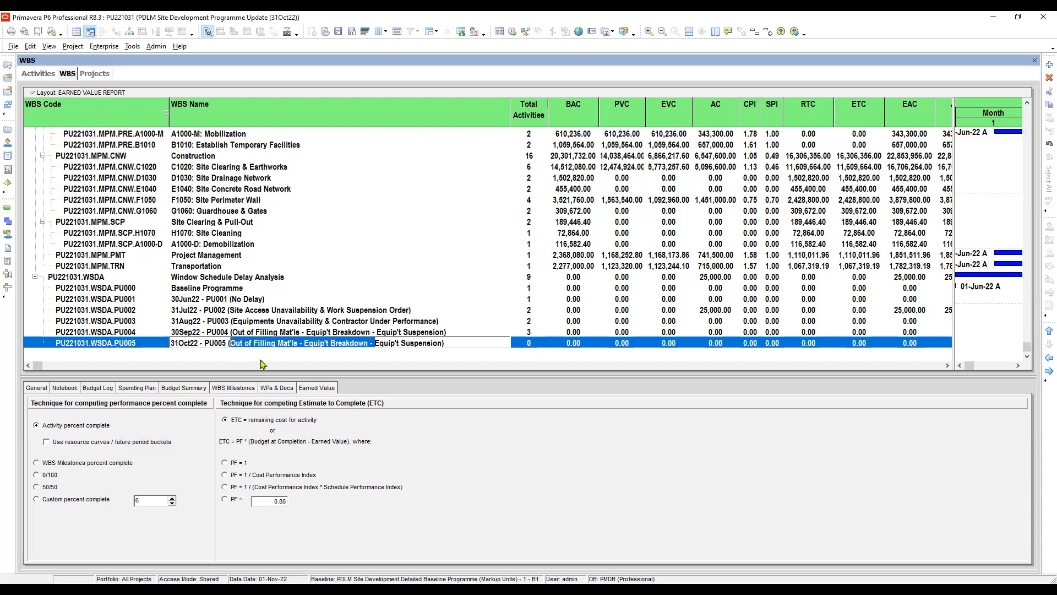
key("Delete")
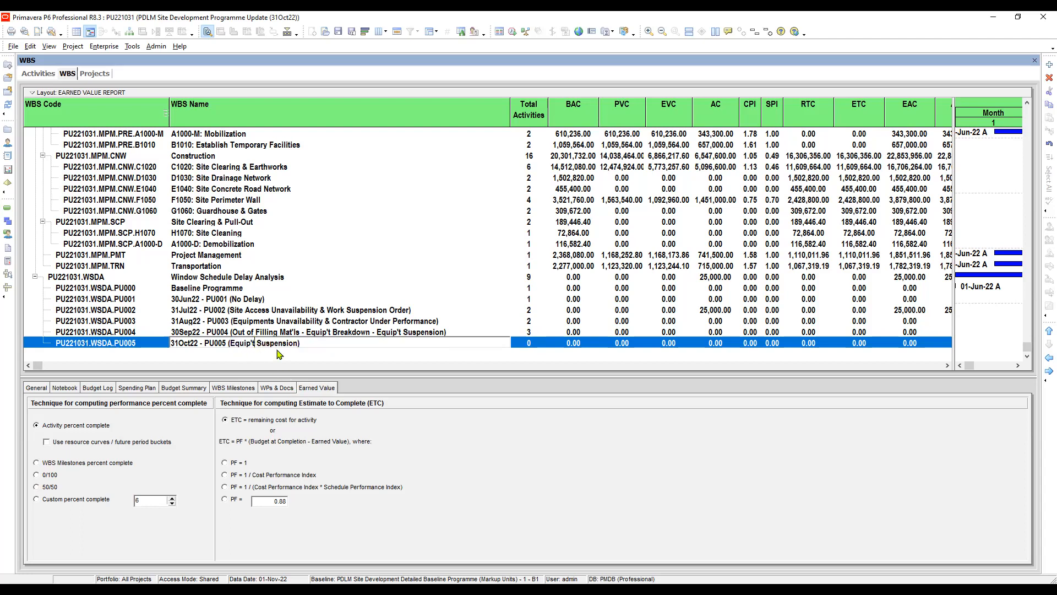
key("BackSpace")
key("BackSpace")
type("ments Suspension Extension - Inclement")
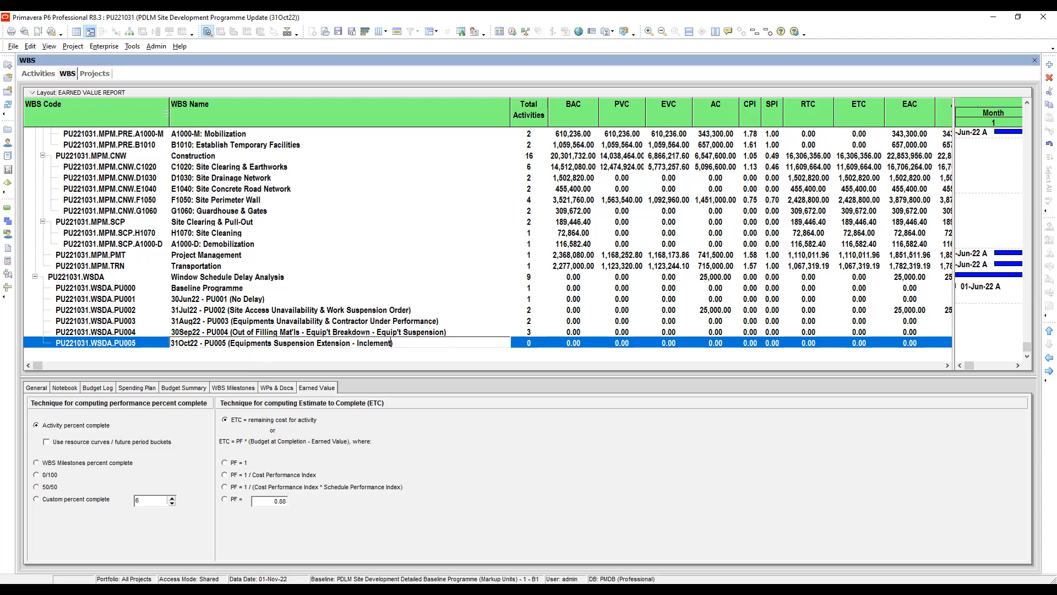
type(" Weather / Force Majeure")
left_click(457, 334)
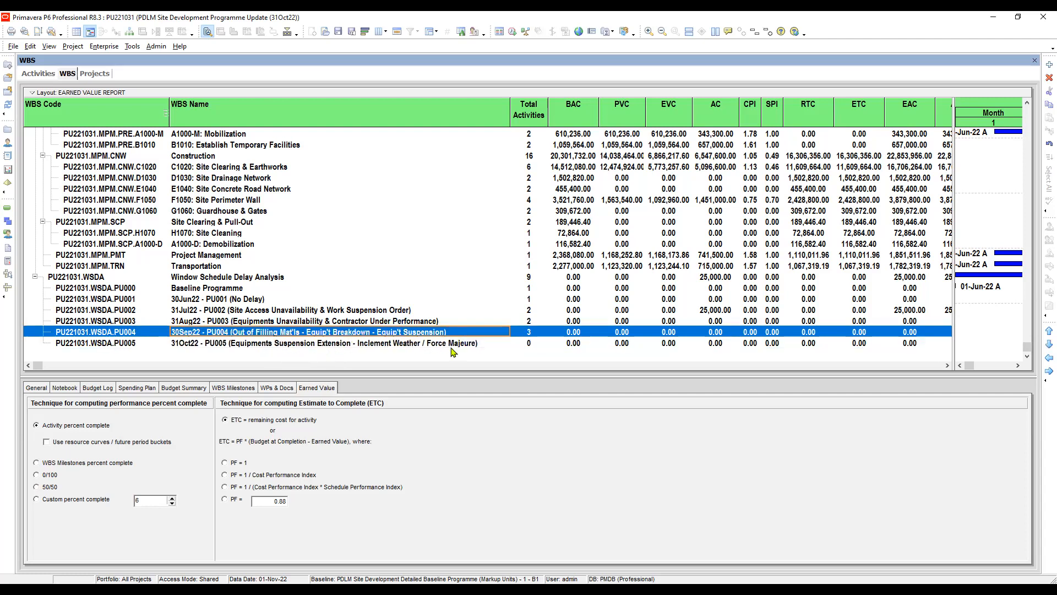
left_click(455, 343)
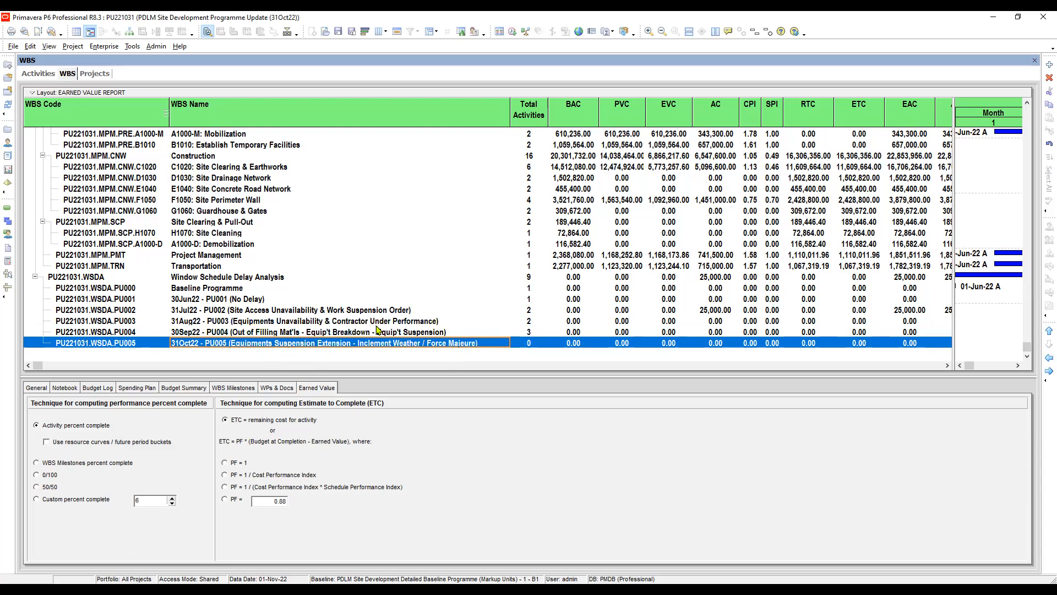
- In the Activities view, assign delay event DE-C1020-2-6-8-3 to the WBS element PU221031.WSDA.PU005
left_click(40, 76)
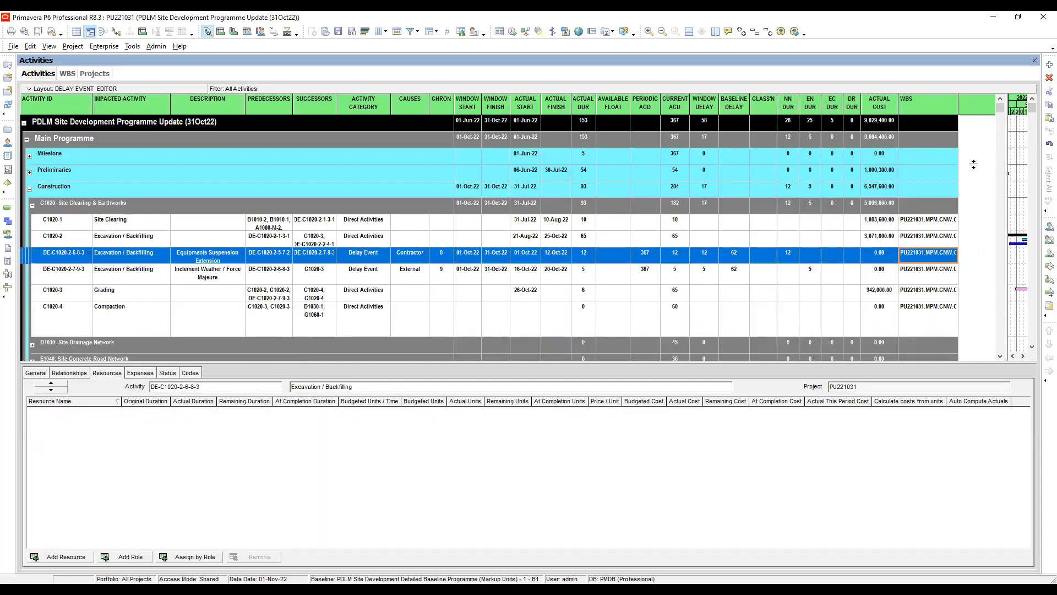
left_click(934, 243)
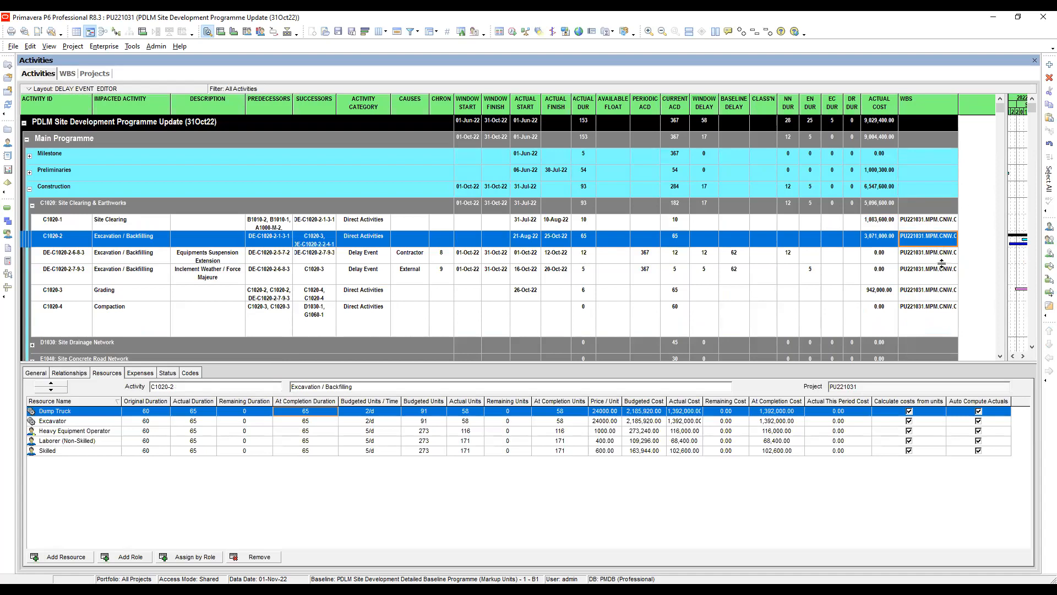
left_click(942, 262)
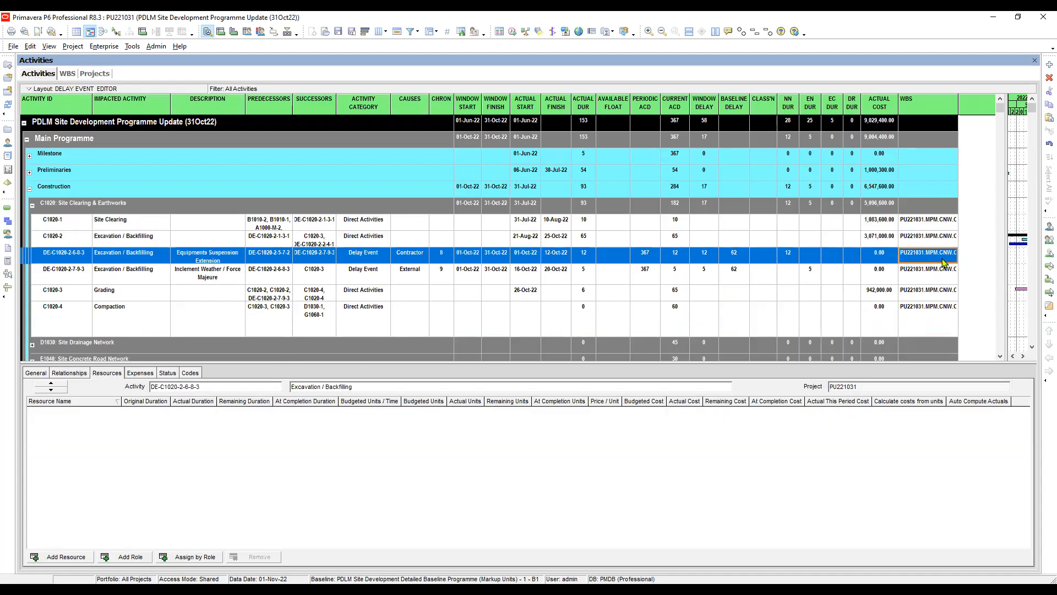
left_click(942, 262)
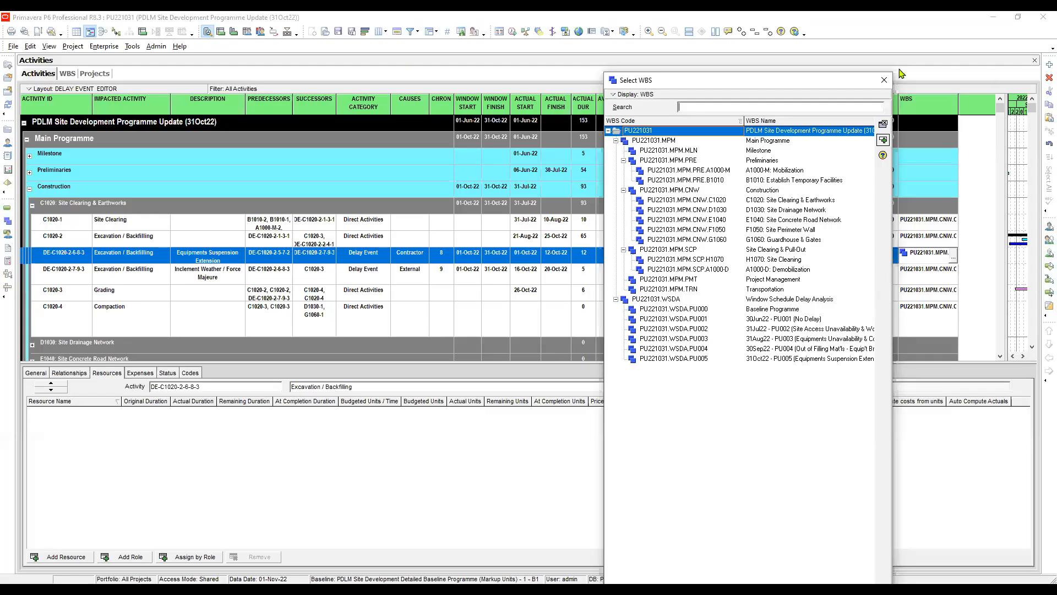
left_click(757, 359)
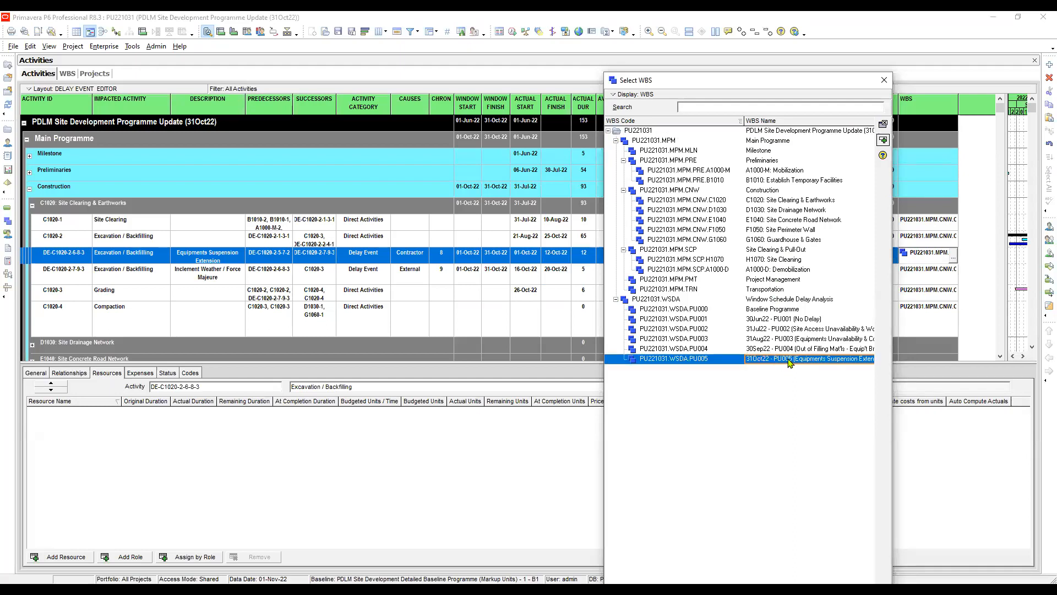
double_click(790, 359)
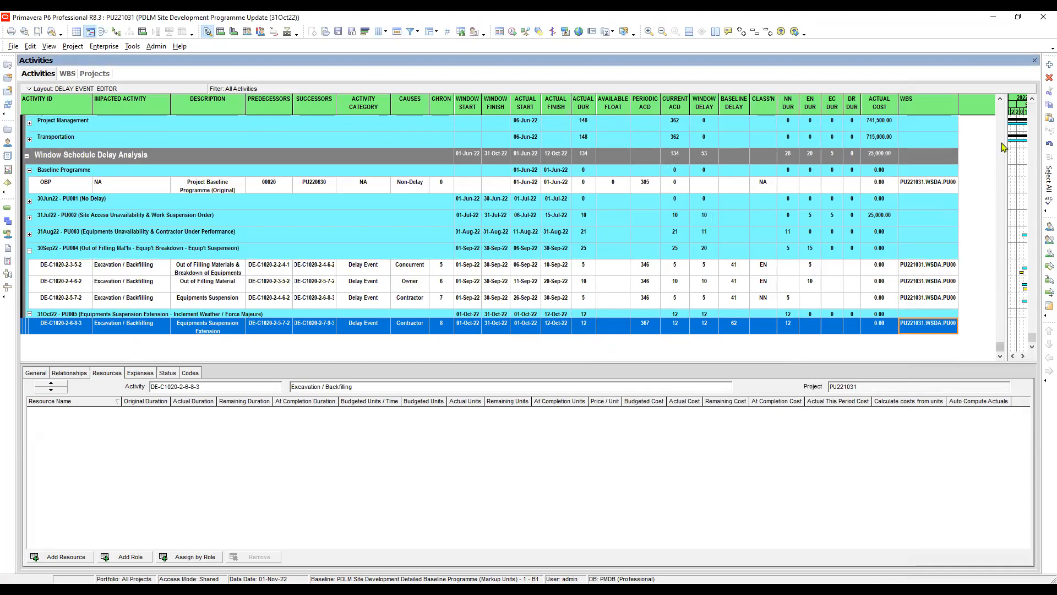
- Copy the PU005 WBS assignment from DE-C1020-2-6-8-3 to delay event DE-C1020-2-7-9-3
left_click(929, 298)
left_click(934, 325)
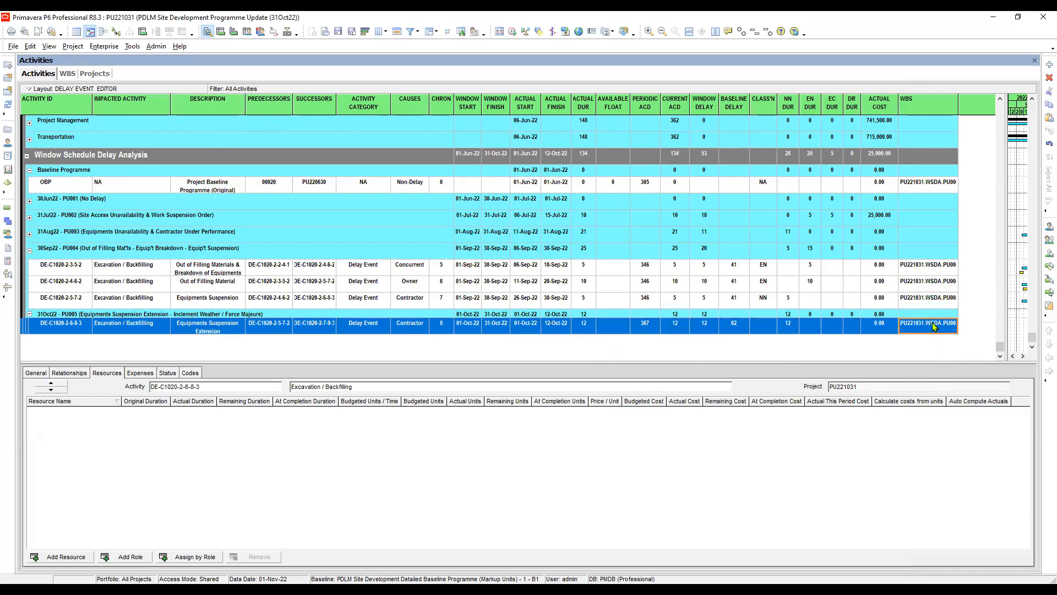
left_click(1001, 120)
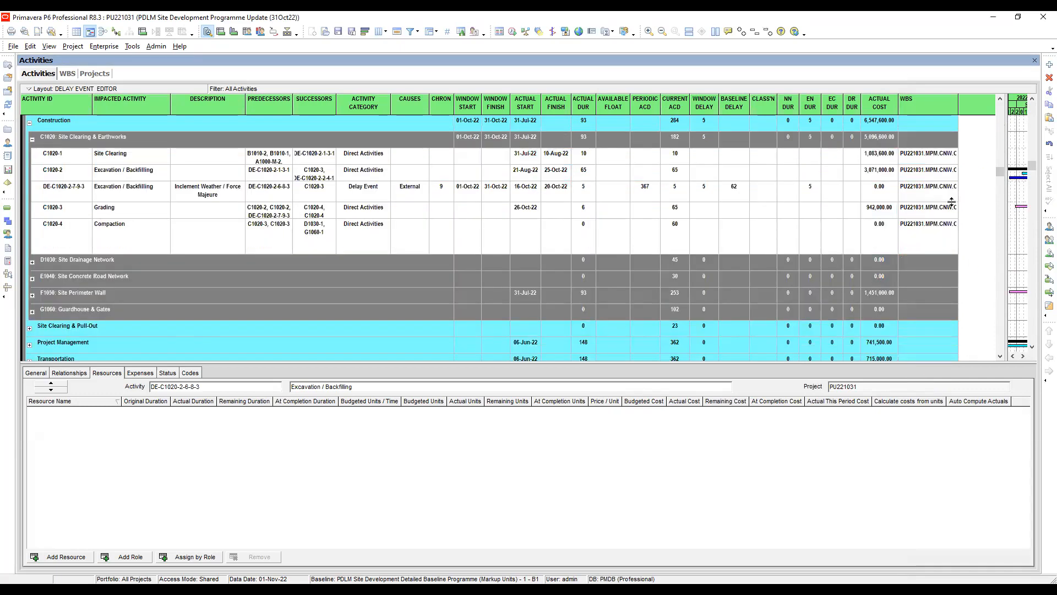
left_click(933, 196)
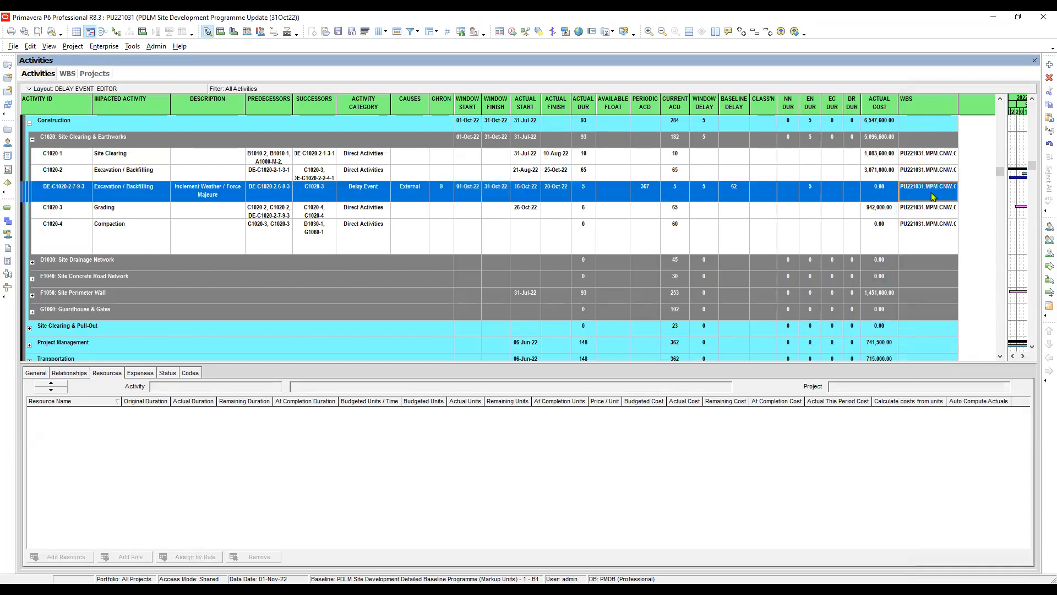
right_click(933, 196)
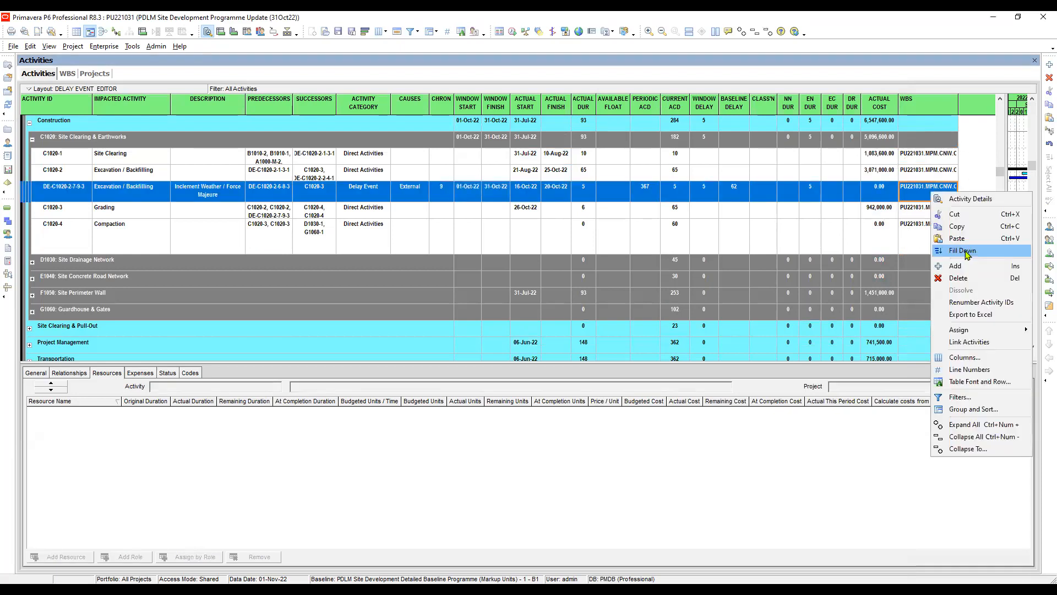
left_click(931, 360)
- Review the causes and chronological numbers of the two October delay events against the preceding September equipment suspension event
left_click(414, 312)
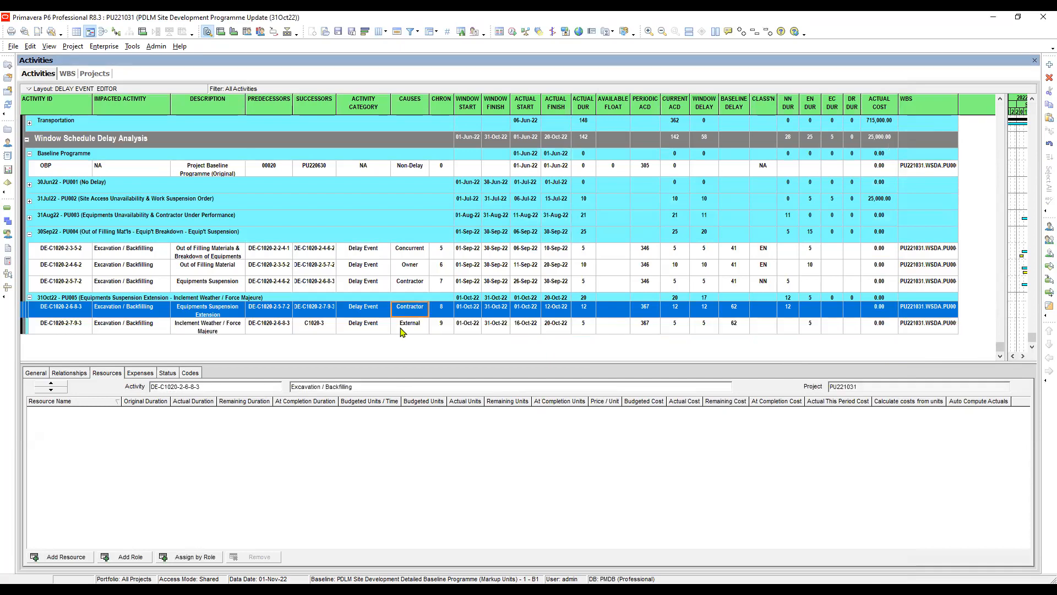
left_click(402, 328)
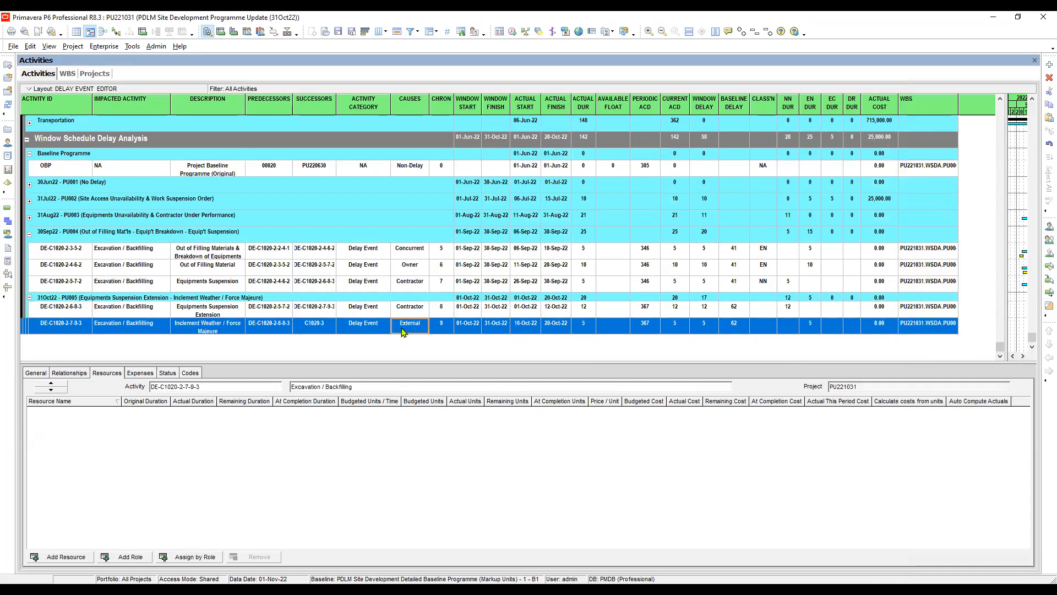
left_click(410, 286)
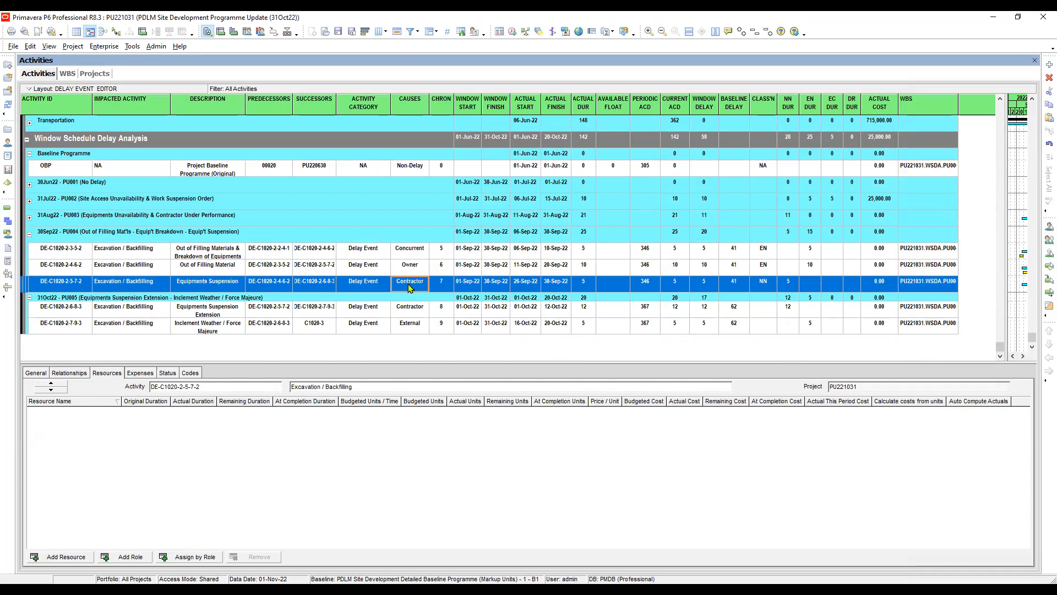
left_click(410, 311)
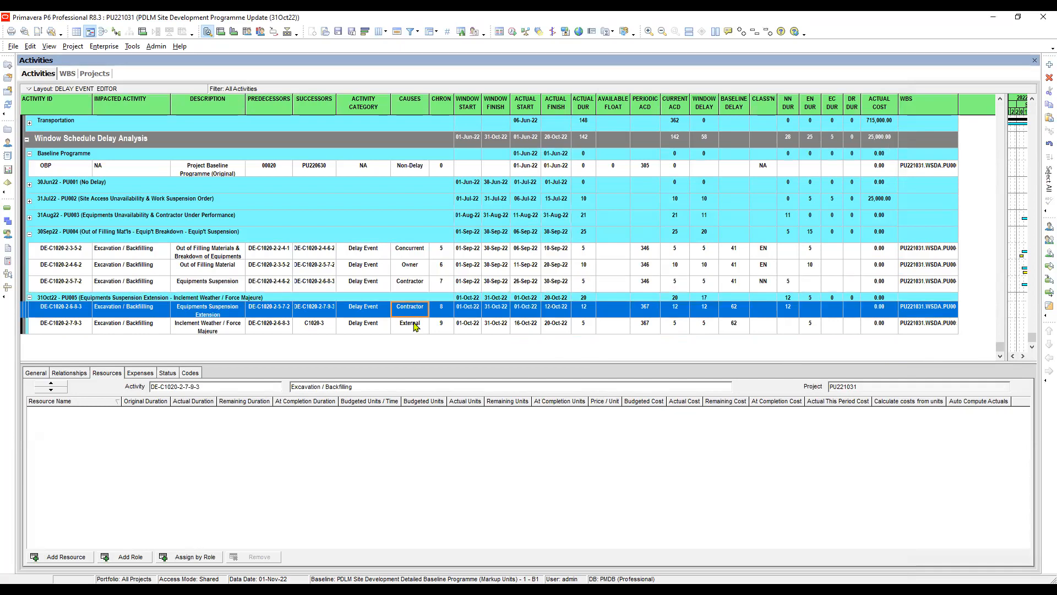
left_click(414, 324)
left_click(411, 311)
left_click(413, 324)
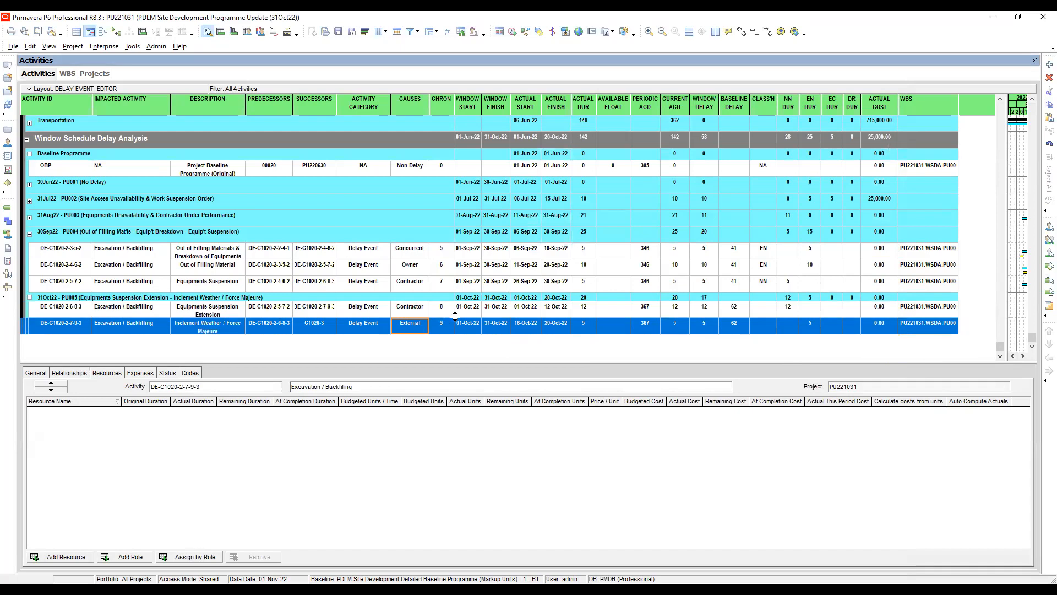
left_click(441, 312)
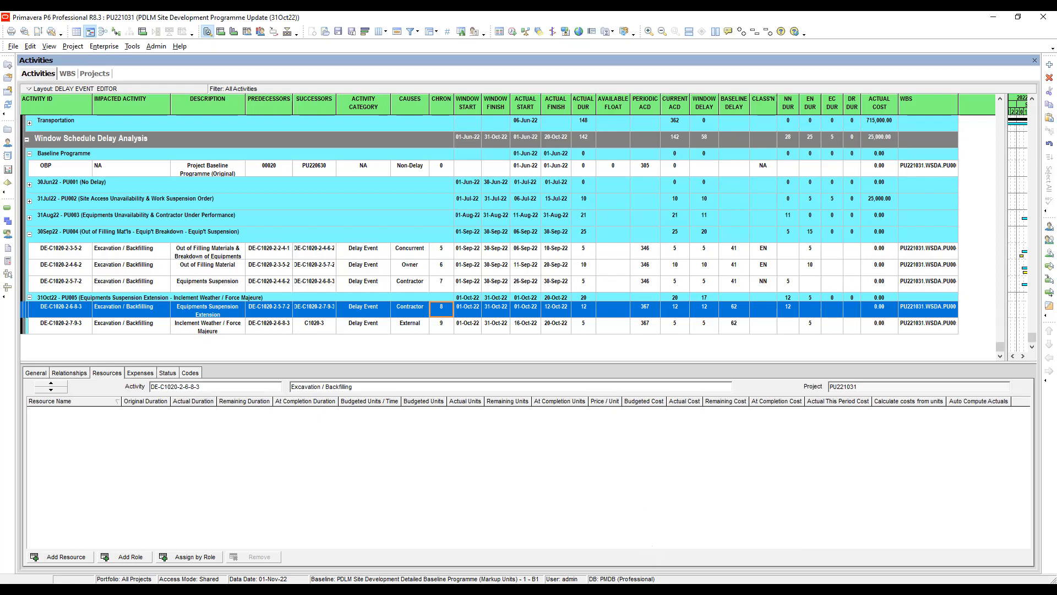
left_click(679, 554)
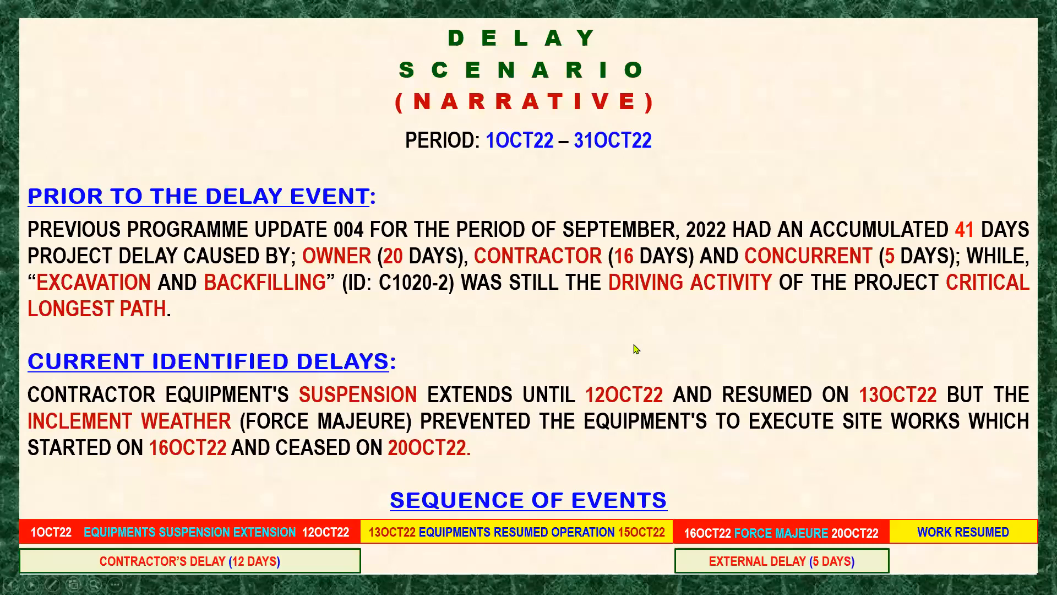
left_click(636, 348)
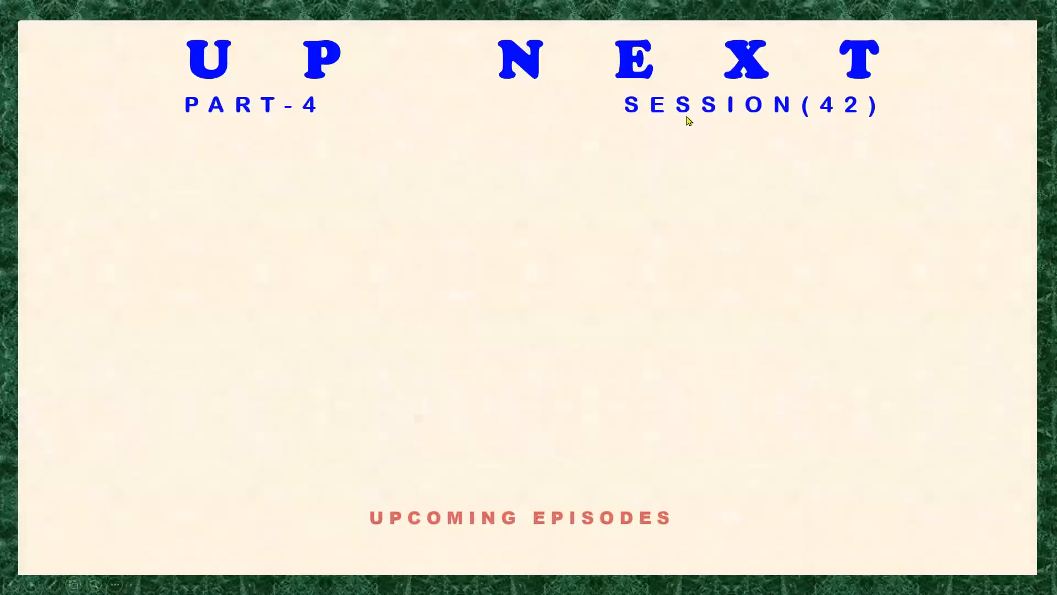